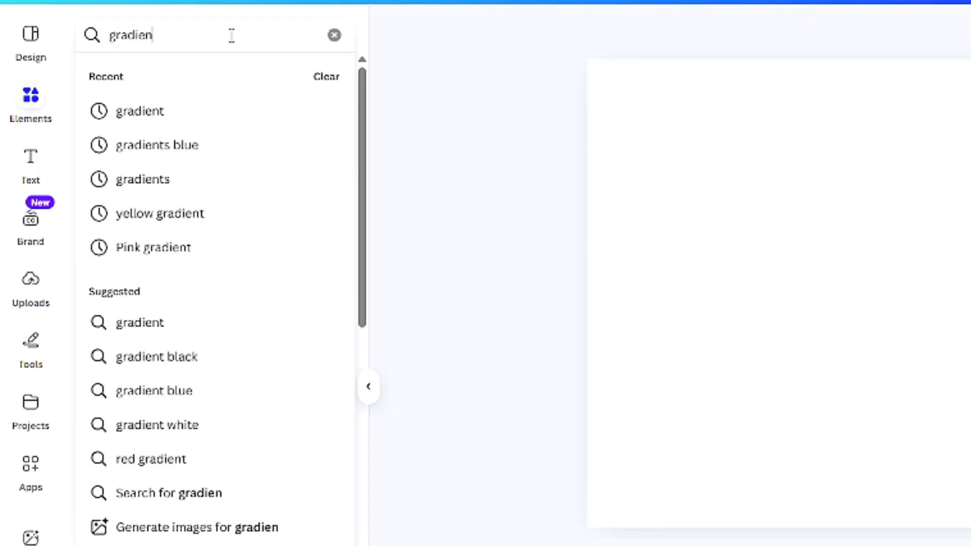
# - Search the photo elements for gradient, add the white-to-green gradient, and set it as the page background
pyautogui.press('Return')
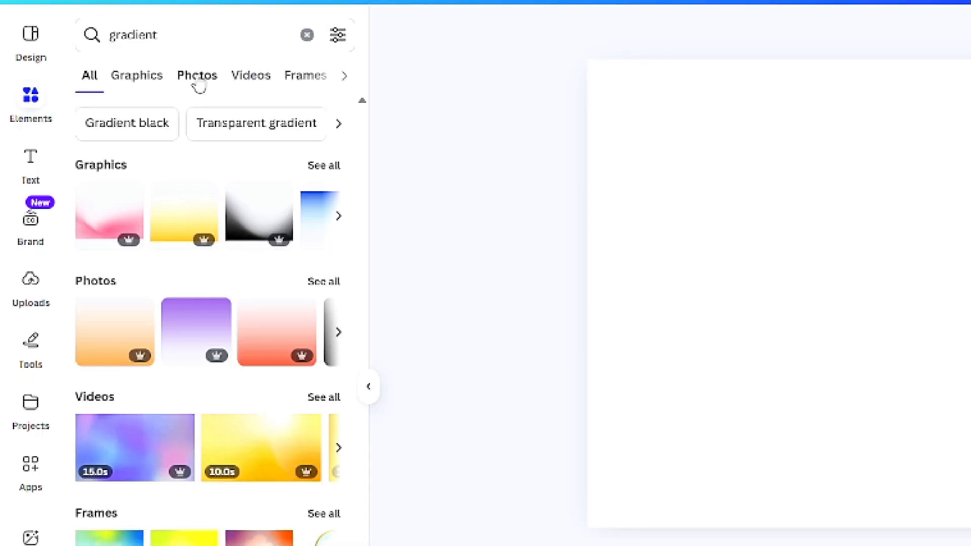
pyautogui.click(198, 79)
pyautogui.scroll(-5, 290, 369)
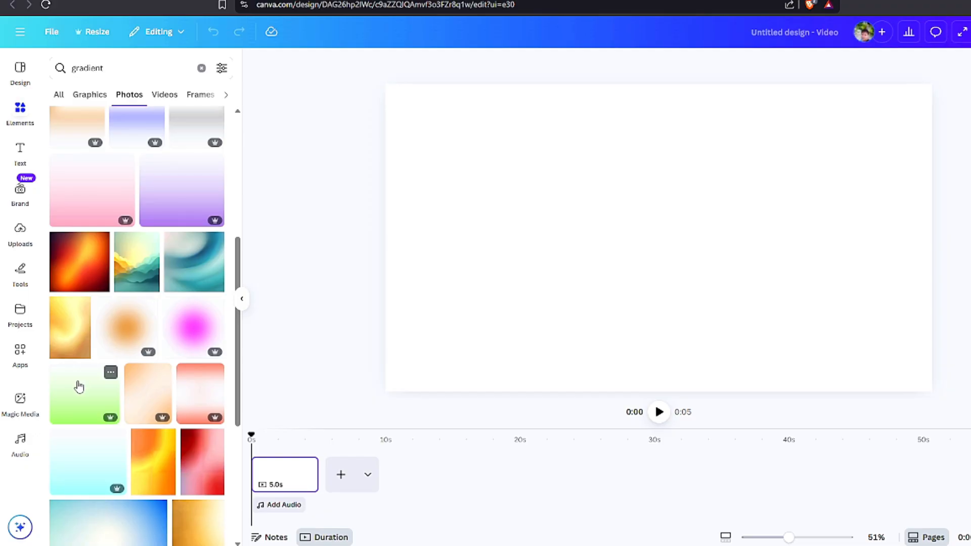
pyautogui.click(79, 387)
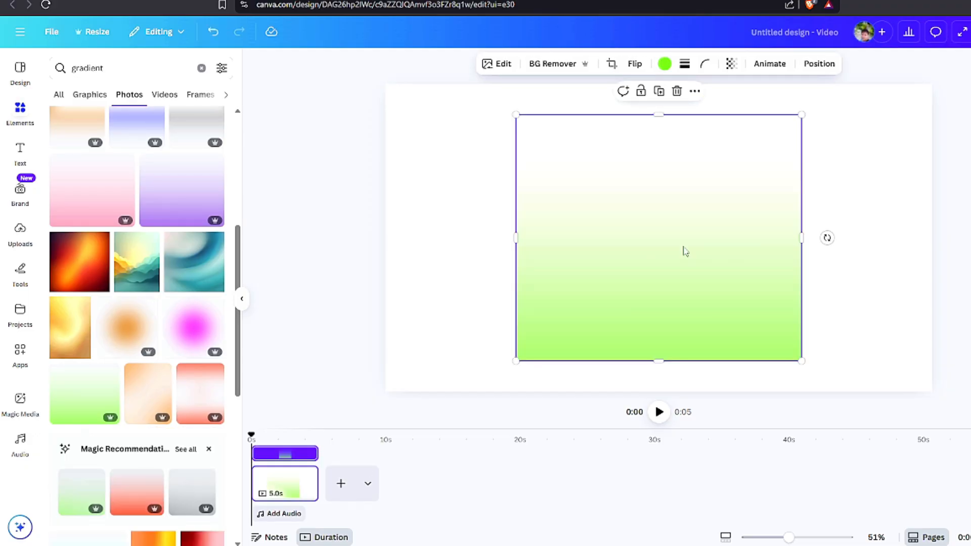
pyautogui.rightClick(636, 244)
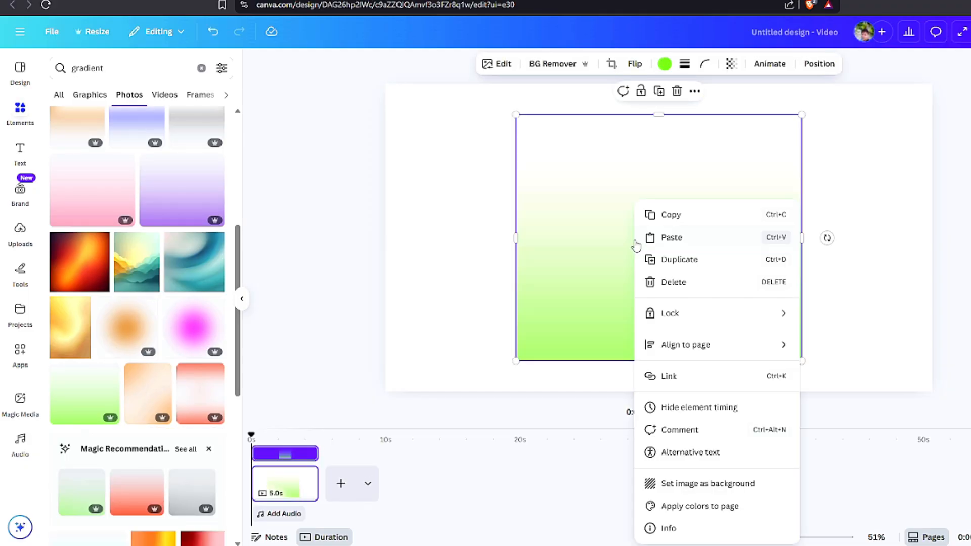
pyautogui.click(694, 484)
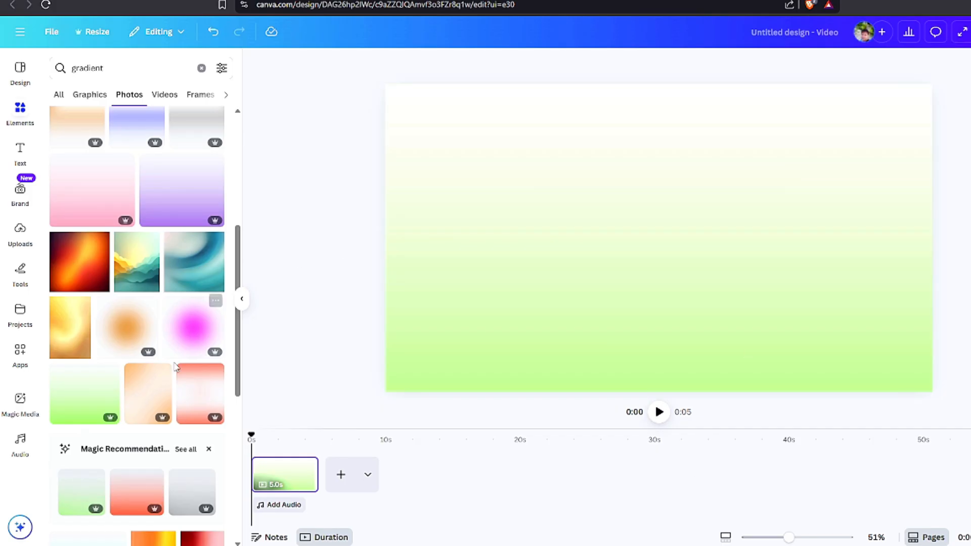
# - Add the white-to-red gradient photo to the page and stretch it vertically past the page's upper and lower edges
pyautogui.scroll(5, 164, 347)
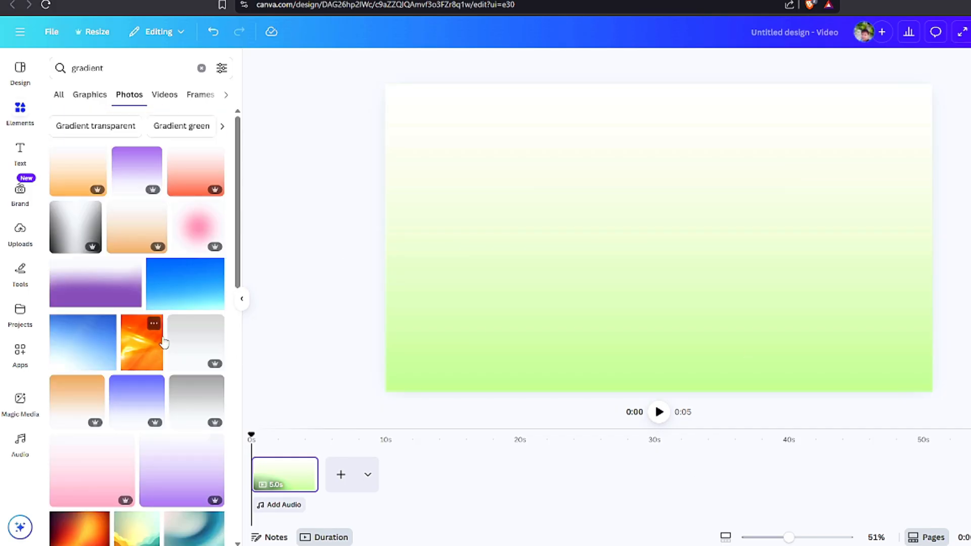
pyautogui.click(194, 181)
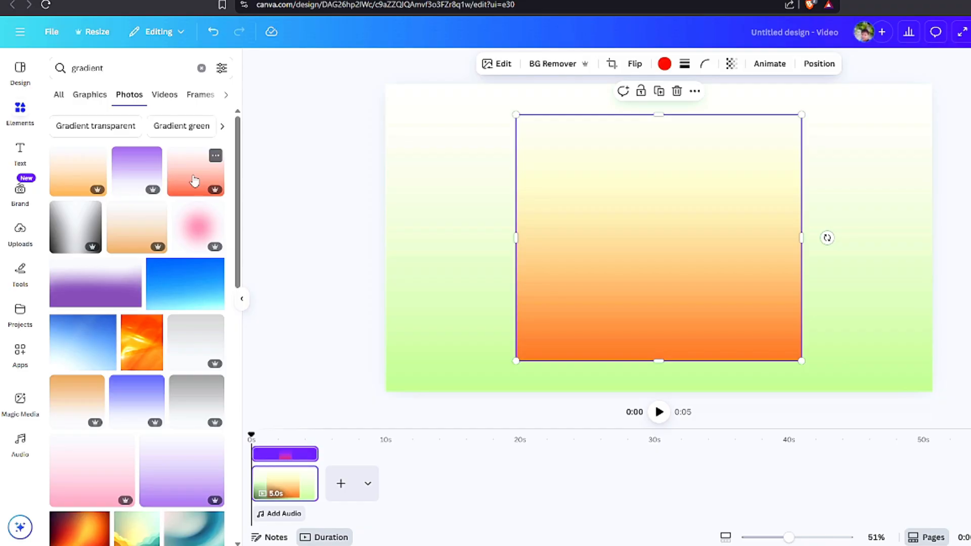
pyautogui.moveTo(665, 107); pyautogui.dragTo(665, 63)
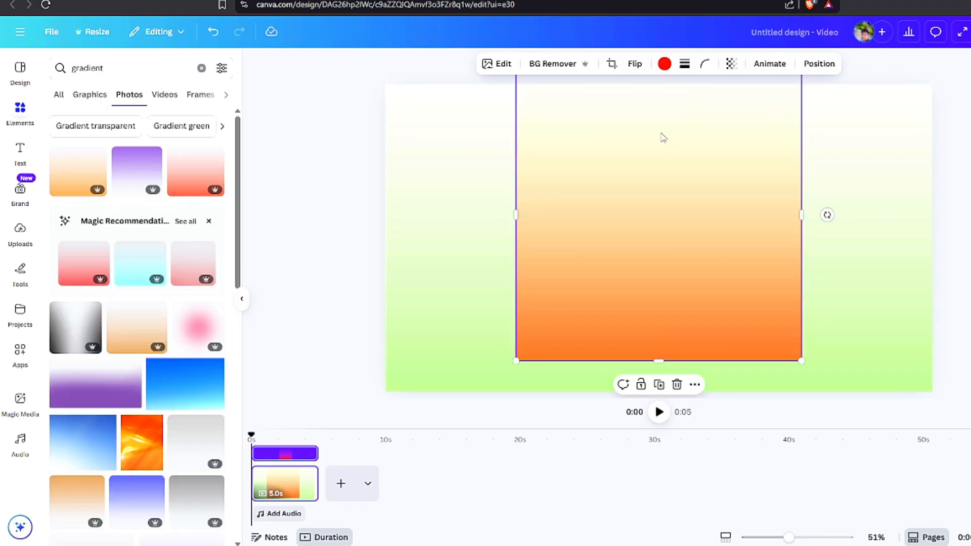
pyautogui.moveTo(657, 360); pyautogui.dragTo(652, 427)
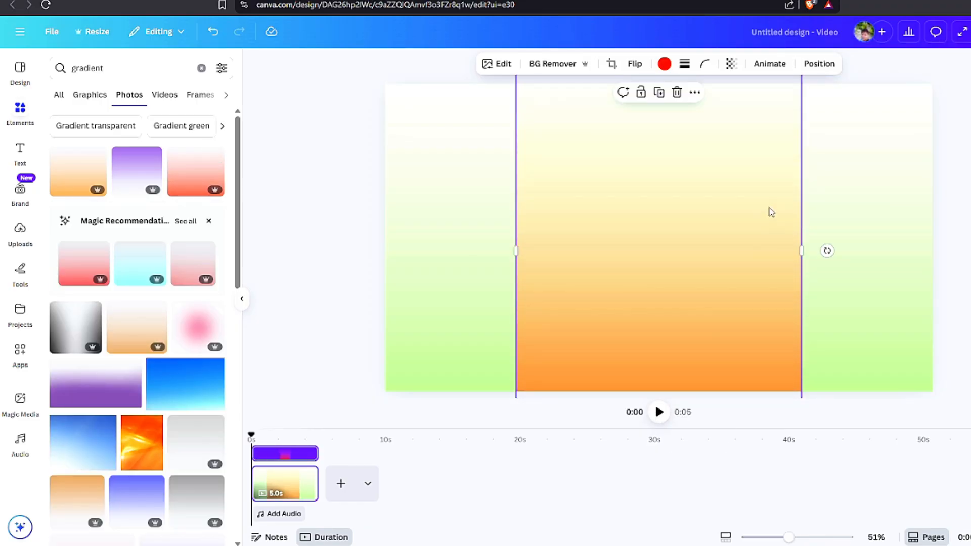
# - Widen and tilt the orange gradient to cover the page's right half, and slide it off the right edge with a sliver left at the lower corner
pyautogui.moveTo(804, 253); pyautogui.dragTo(830, 251)
pyautogui.moveTo(645, 222); pyautogui.dragTo(643, 271)
pyautogui.moveTo(670, 119); pyautogui.dragTo(668, 83)
pyautogui.moveTo(696, 197); pyautogui.dragTo(722, 143)
pyautogui.moveTo(880, 229); pyautogui.dragTo(880, 281)
pyautogui.moveTo(800, 268); pyautogui.dragTo(830, 281)
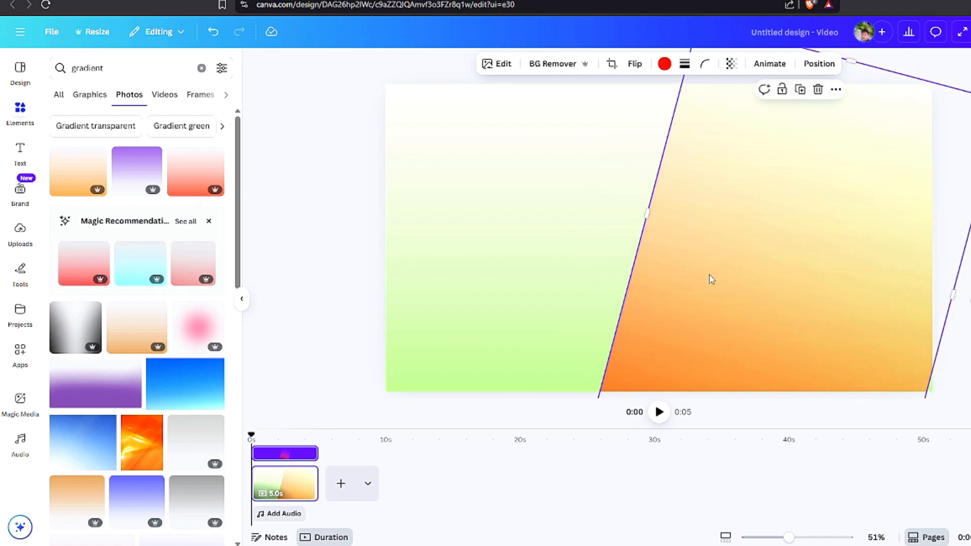
pyautogui.moveTo(647, 214)
pyautogui.mouseDown()
pyautogui.moveTo(624, 208)
pyautogui.moveTo(652, 215)
pyautogui.mouseUp()
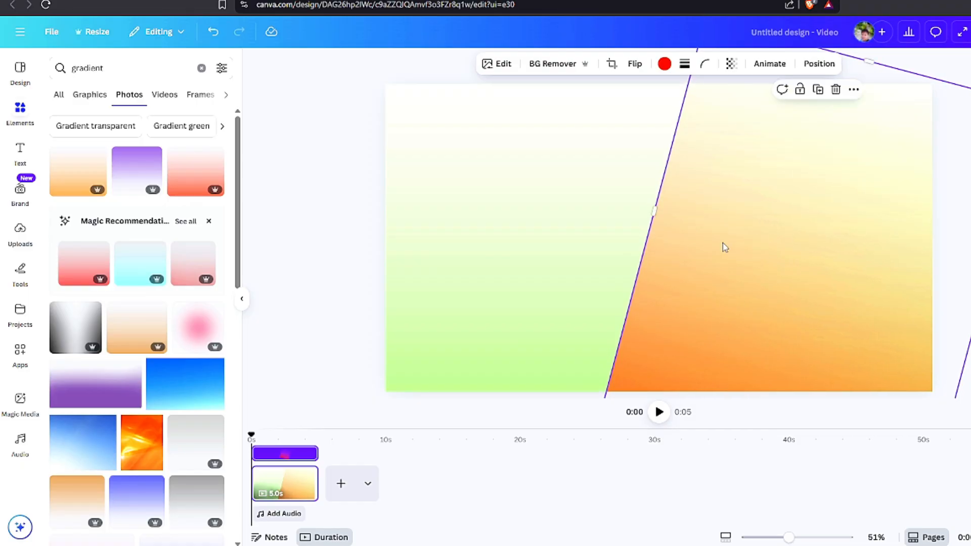
pyautogui.moveTo(717, 253); pyautogui.dragTo(970, 311)
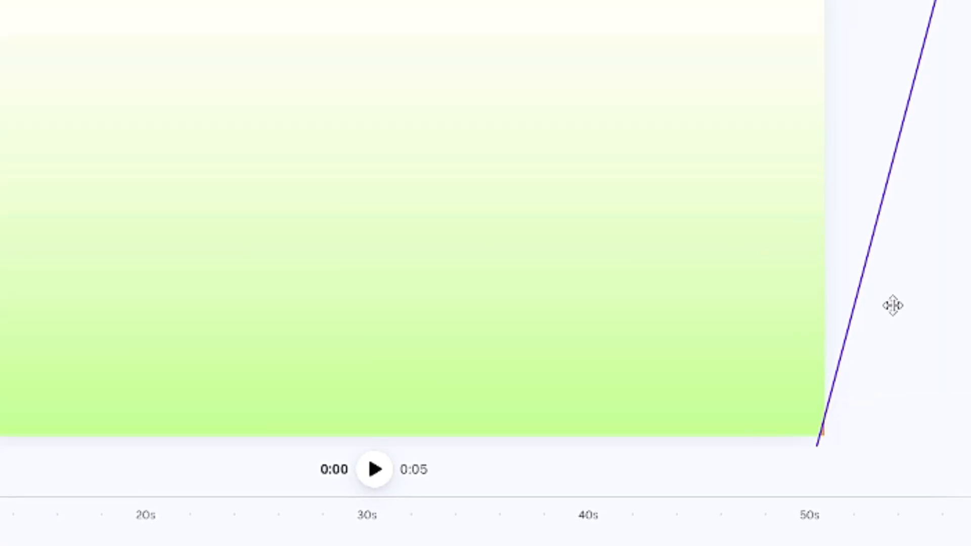
pyautogui.moveTo(892, 305); pyautogui.dragTo(892, 305)
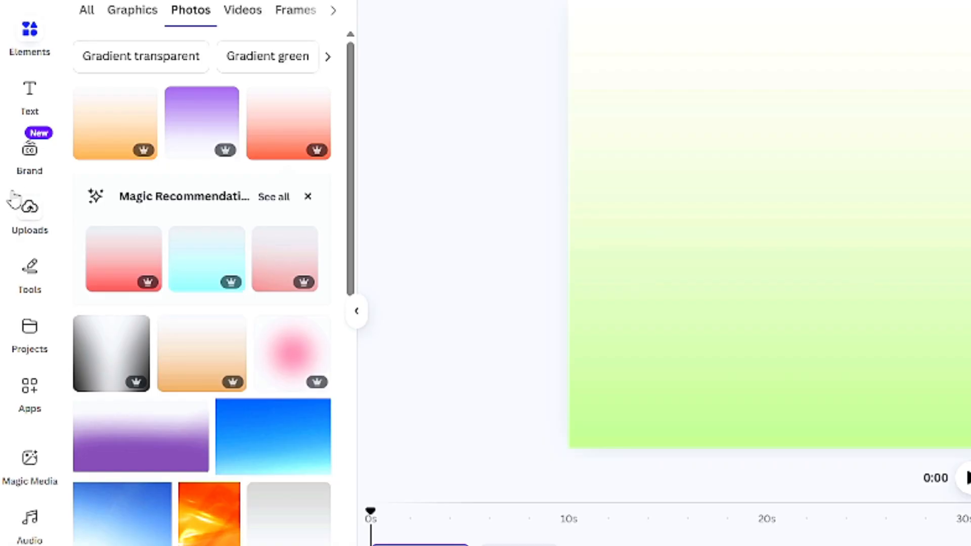
# - Place the uploaded green phone image on the page and enlarge it slightly near the centre
pyautogui.click(22, 217)
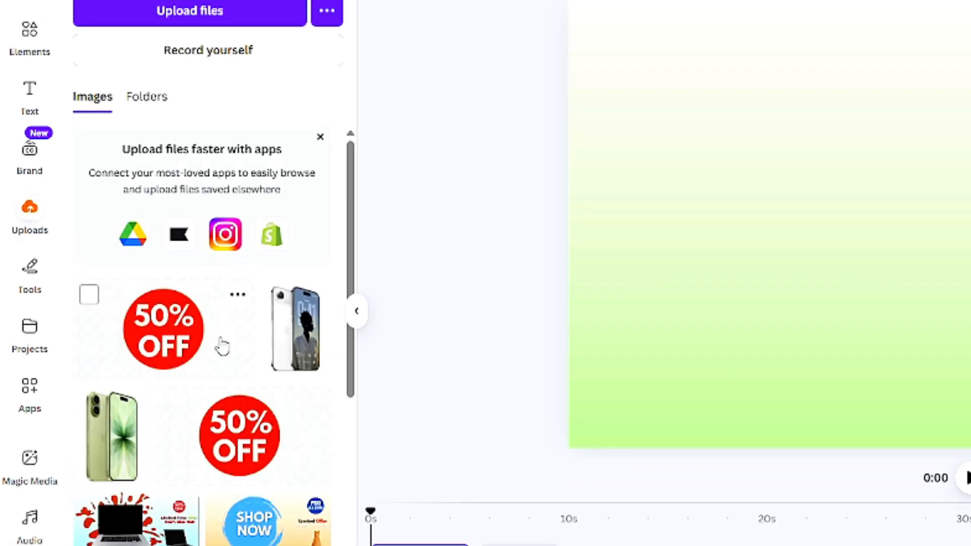
pyautogui.click(116, 450)
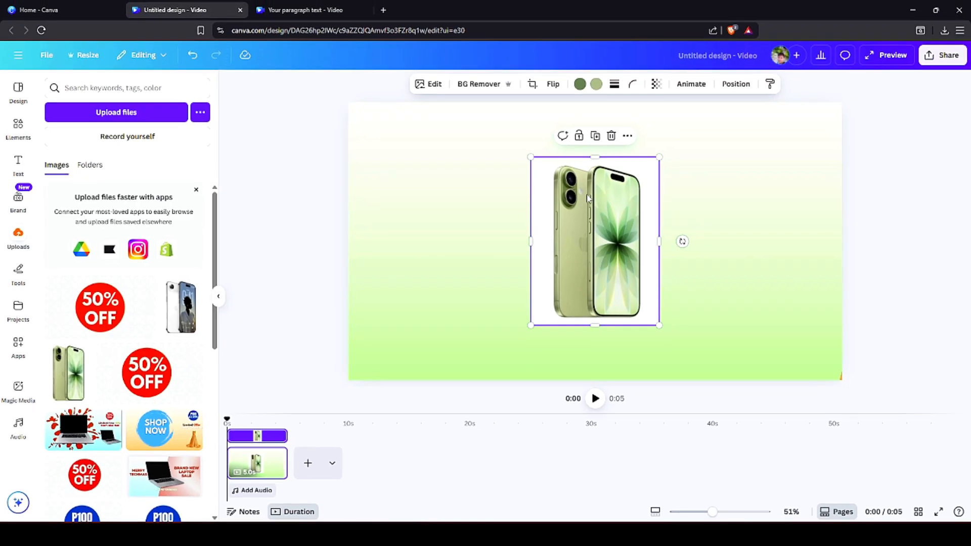
pyautogui.moveTo(659, 157); pyautogui.dragTo(675, 135)
pyautogui.moveTo(602, 221); pyautogui.dragTo(598, 237)
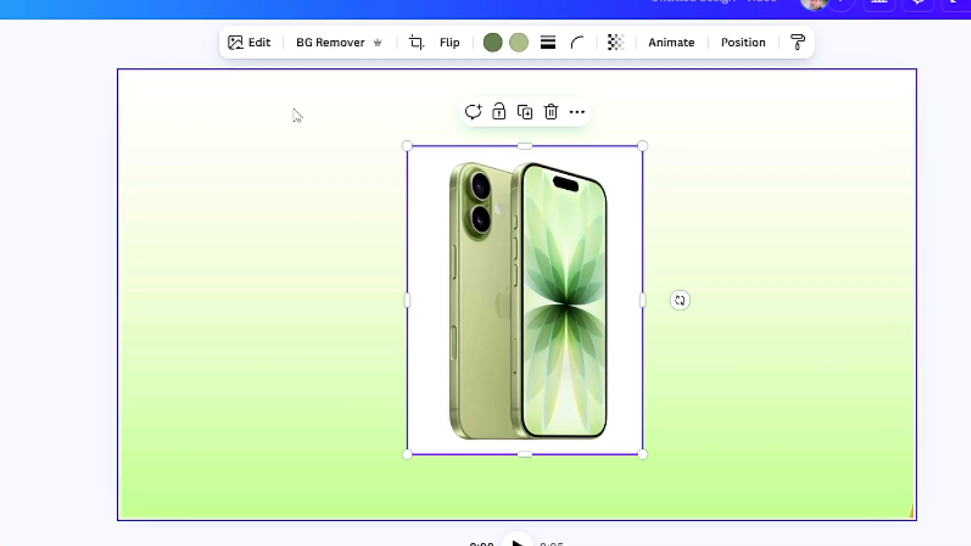
# - Remove the green phone image's background, enlarge it to most of the page height, and move it off the page's left edge
pyautogui.click(325, 44)
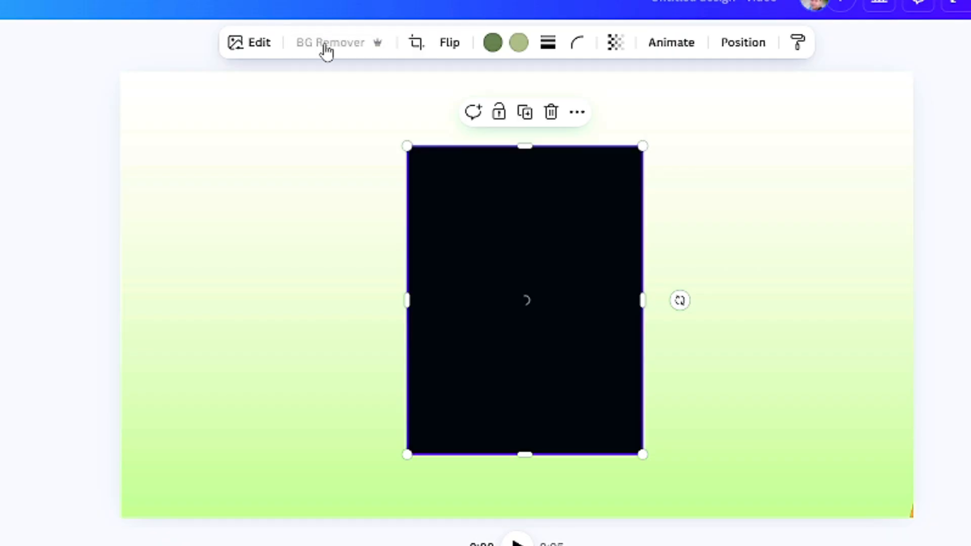
pyautogui.moveTo(404, 146); pyautogui.dragTo(389, 123)
pyautogui.moveTo(506, 223); pyautogui.dragTo(523, 229)
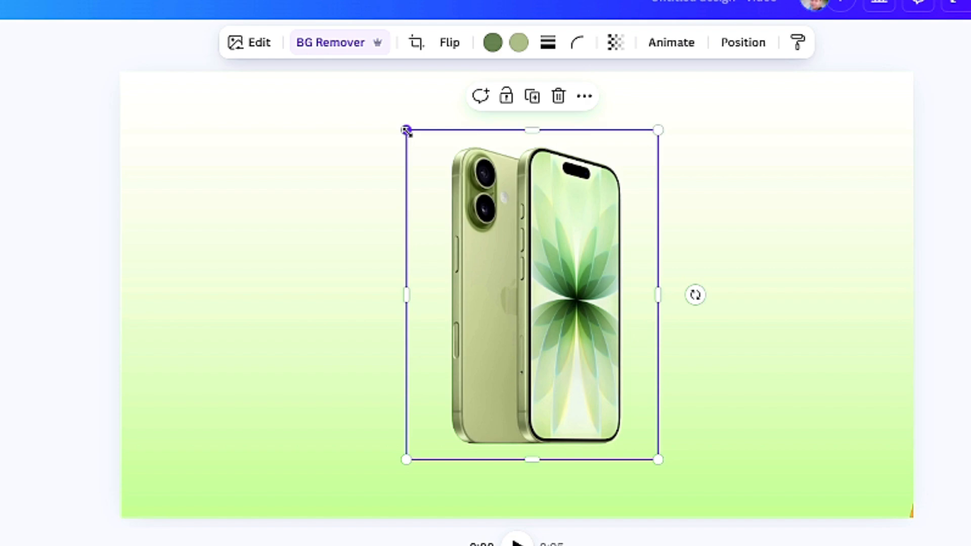
pyautogui.moveTo(406, 130); pyautogui.dragTo(389, 108)
pyautogui.moveTo(555, 217); pyautogui.dragTo(564, 221)
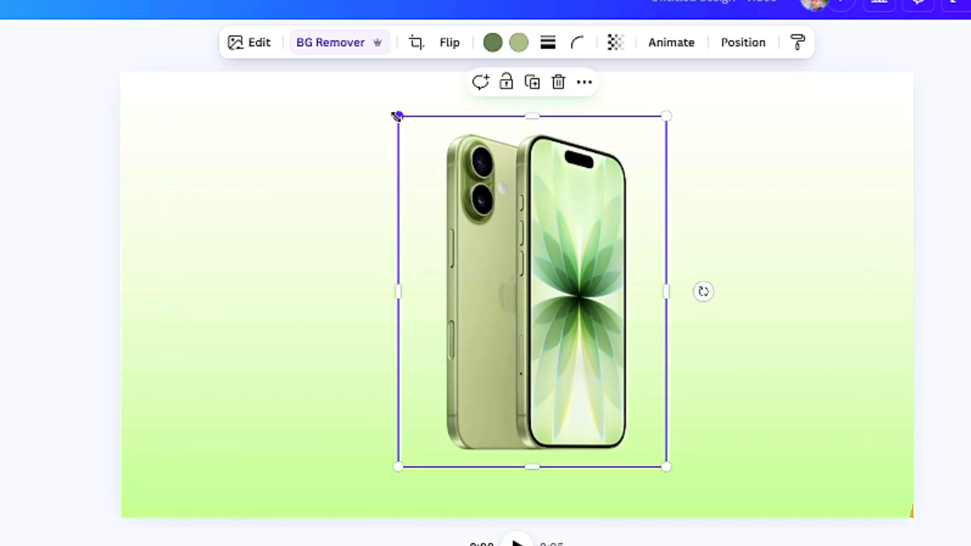
pyautogui.moveTo(395, 115); pyautogui.dragTo(392, 111)
pyautogui.moveTo(556, 231); pyautogui.dragTo(530, 233)
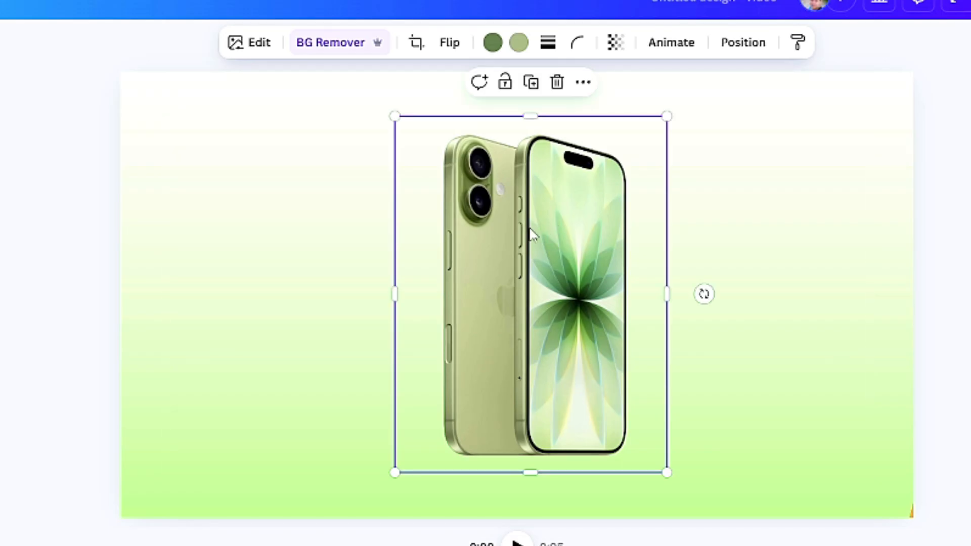
pyautogui.moveTo(582, 256); pyautogui.dragTo(65, 269)
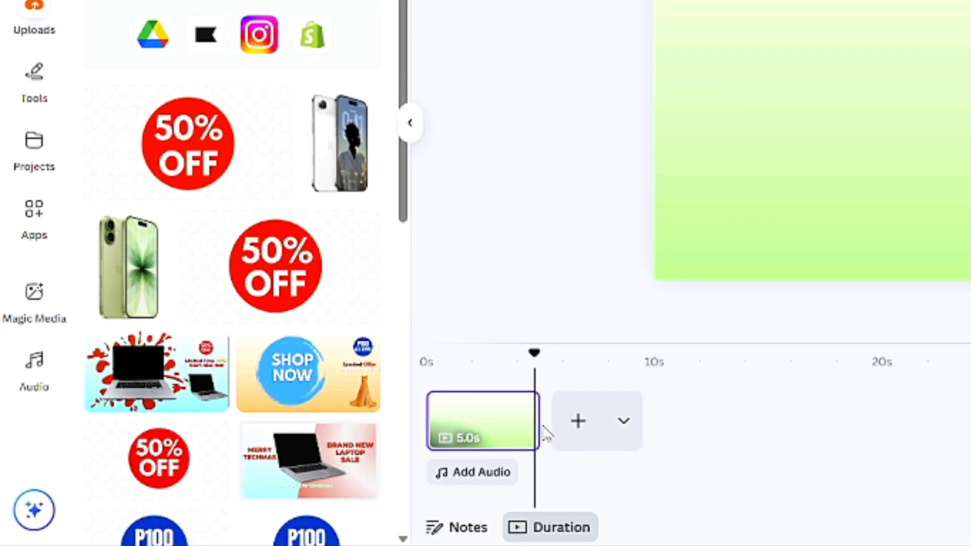
# - Trim the page's duration to 3.4 s and duplicate the page
pyautogui.moveTo(535, 427); pyautogui.dragTo(500, 427)
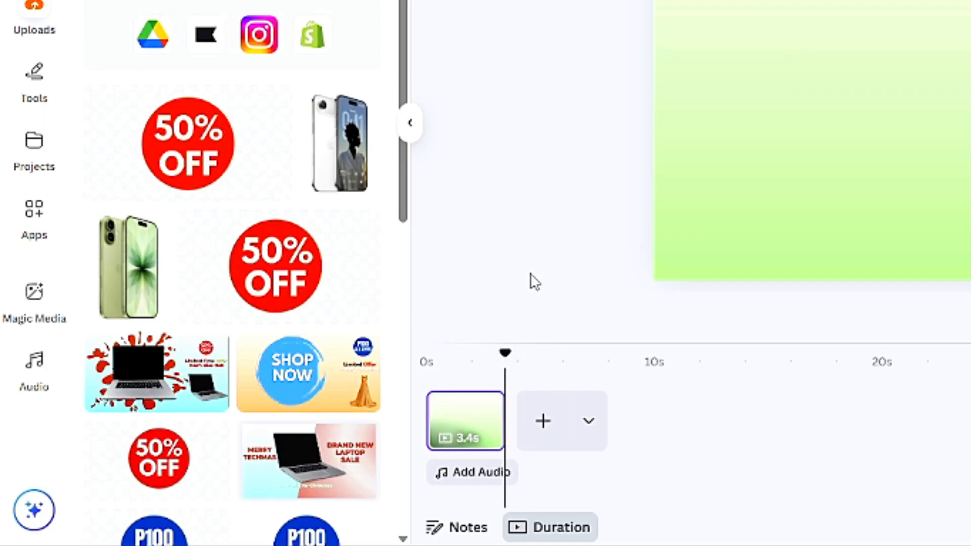
pyautogui.rightClick(471, 417)
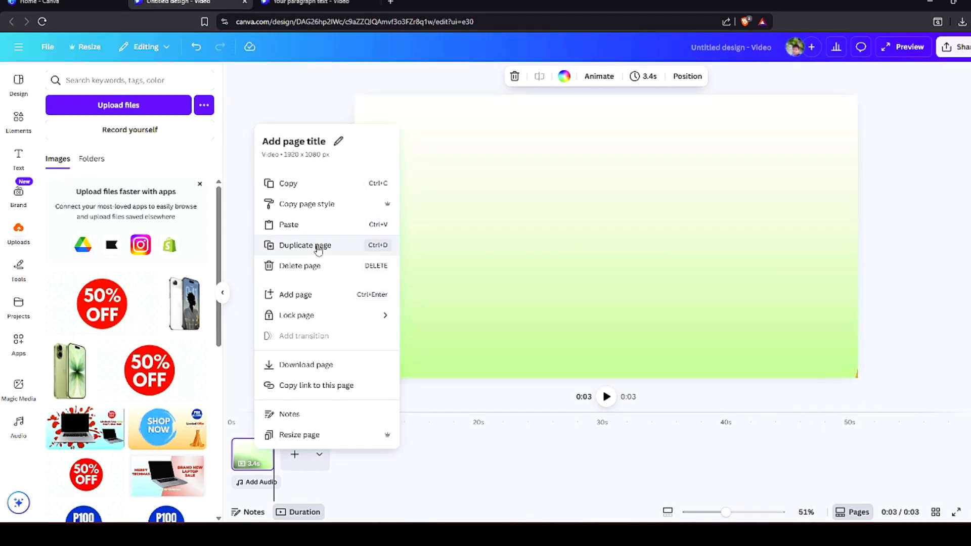
pyautogui.click(585, 40)
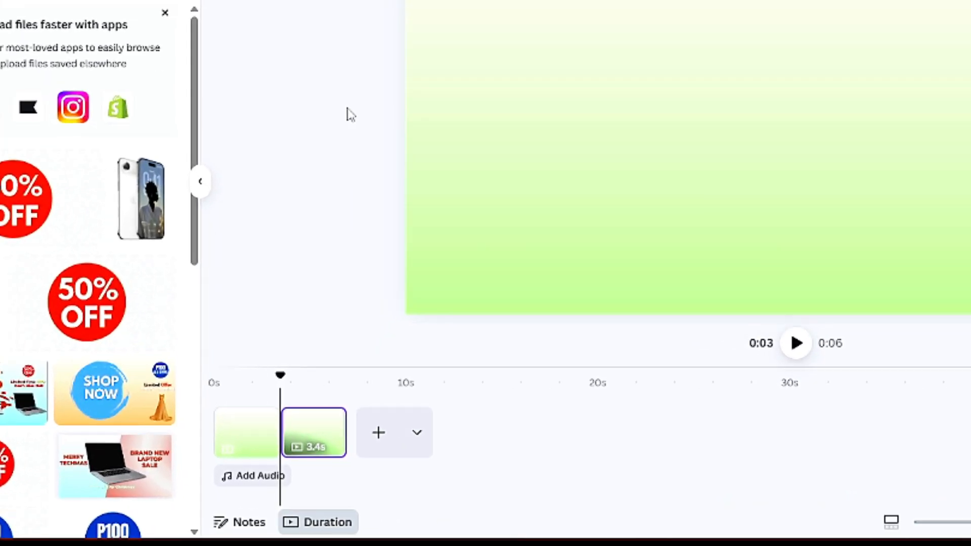
# - Apply a Match & Move transition with a duration of 1 second between the two pages
pyautogui.moveTo(293, 324); pyautogui.dragTo(351, 324)
pyautogui.moveTo(295, 426)
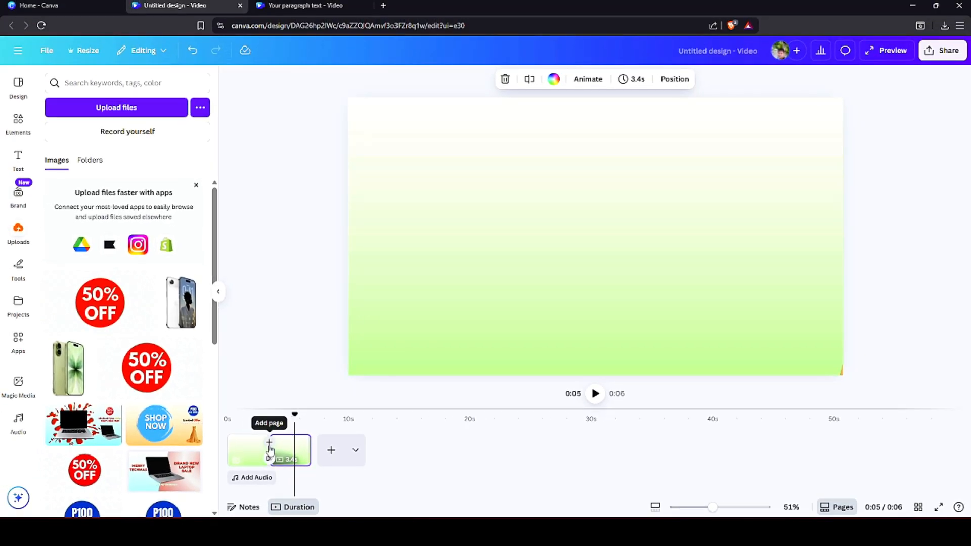
pyautogui.click(269, 443)
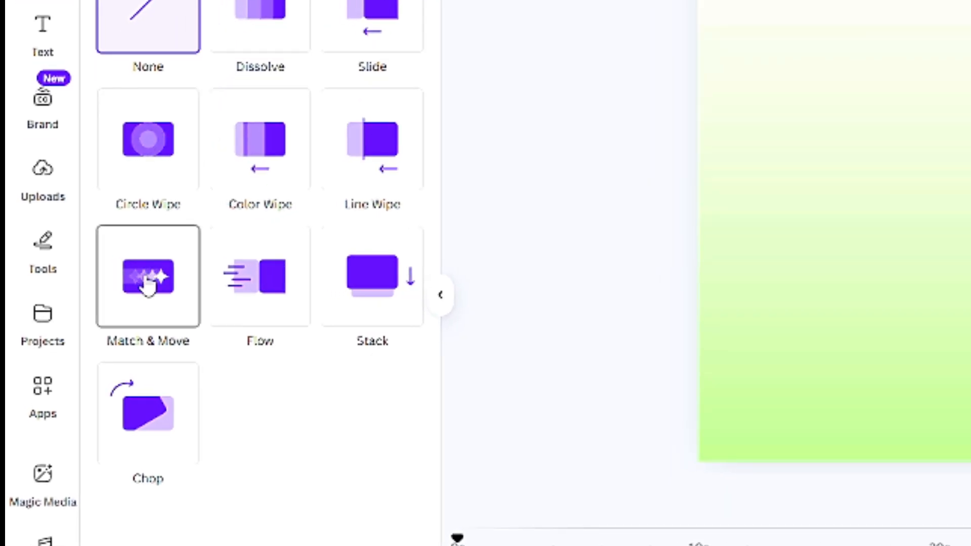
pyautogui.click(147, 277)
pyautogui.moveTo(184, 436); pyautogui.dragTo(251, 442)
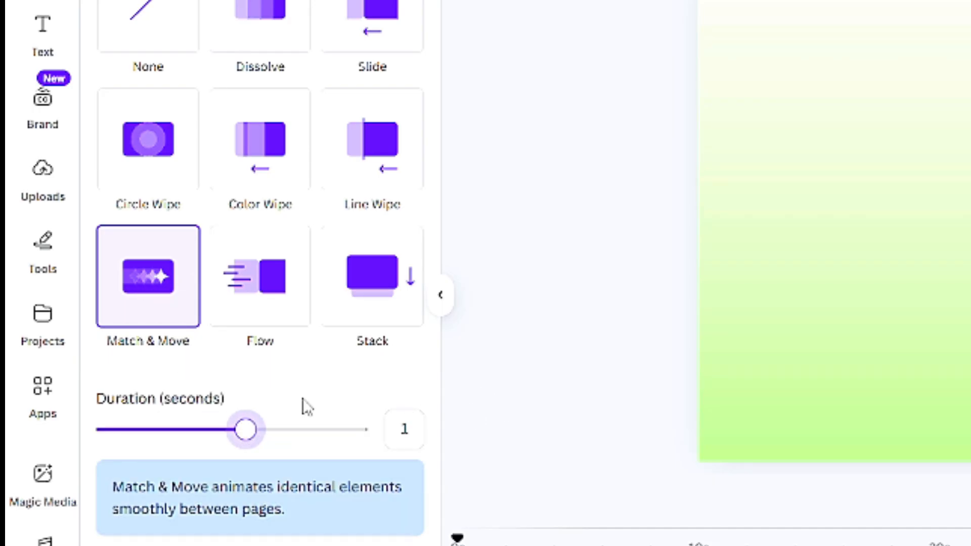
pyautogui.click(568, 286)
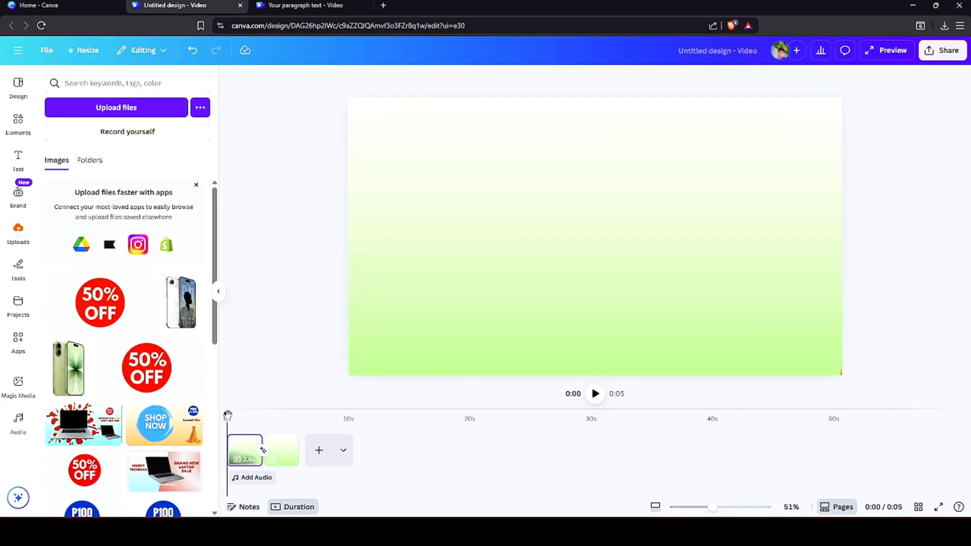
# - On the second page, move the green phone from beyond the left edge to the page centre
pyautogui.moveTo(227, 415); pyautogui.dragTo(275, 414)
pyautogui.click(286, 457)
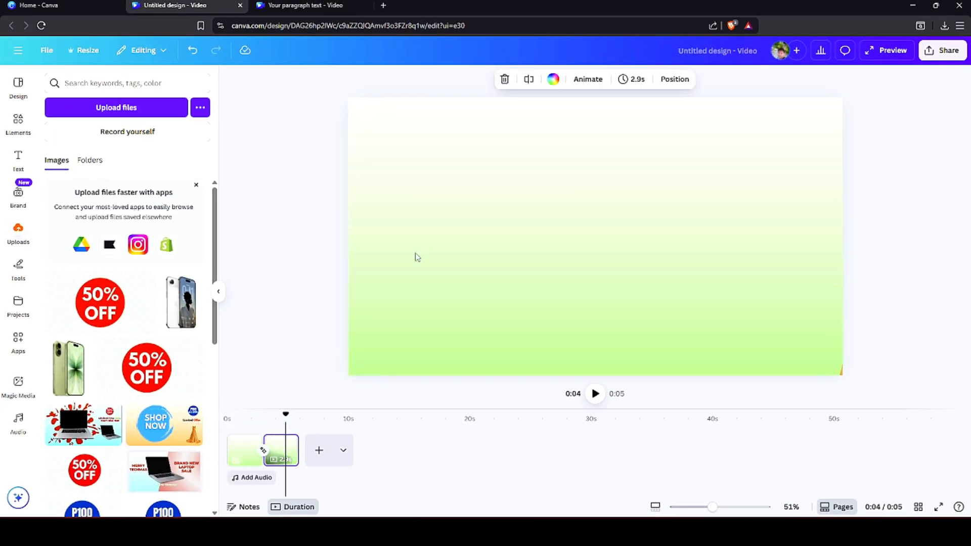
pyautogui.click(343, 239)
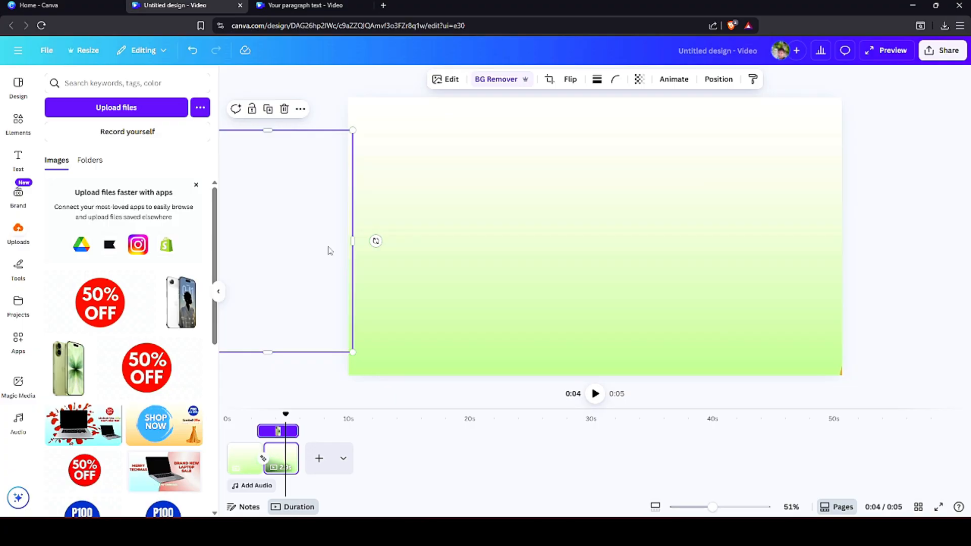
pyautogui.moveTo(241, 232); pyautogui.dragTo(595, 249)
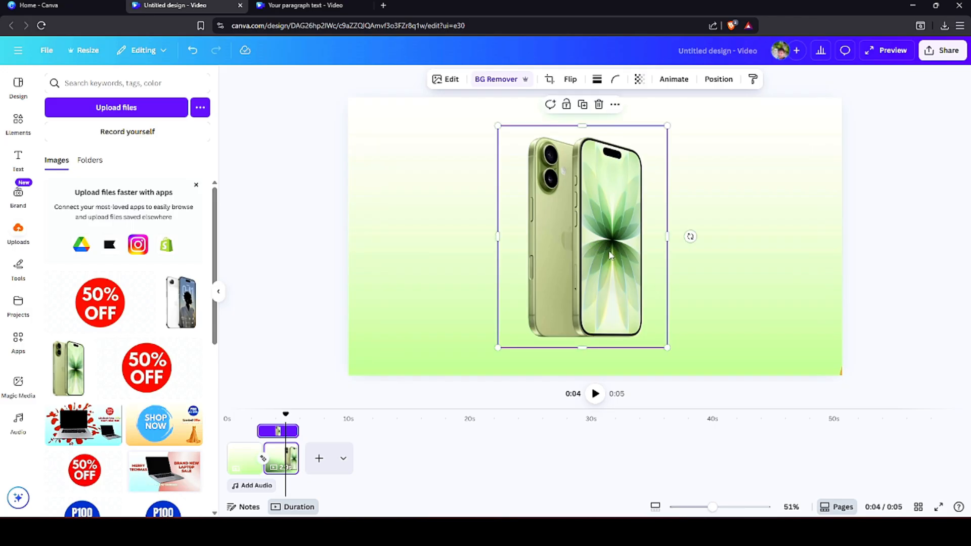
# - On the second page, slide the tilted orange gradient in from the right edge to cover the right half behind the phone
pyautogui.click(841, 373)
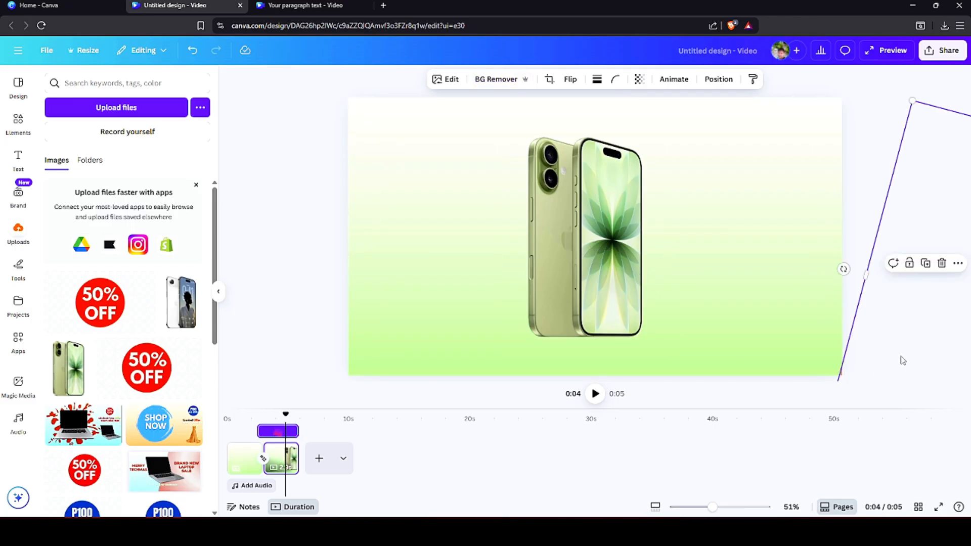
pyautogui.moveTo(902, 360); pyautogui.dragTo(635, 290)
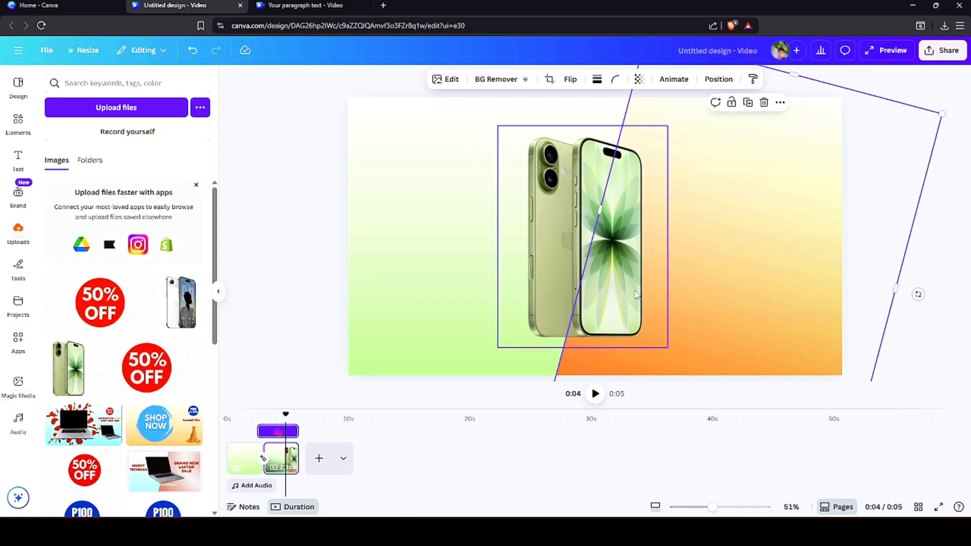
pyautogui.click(502, 247)
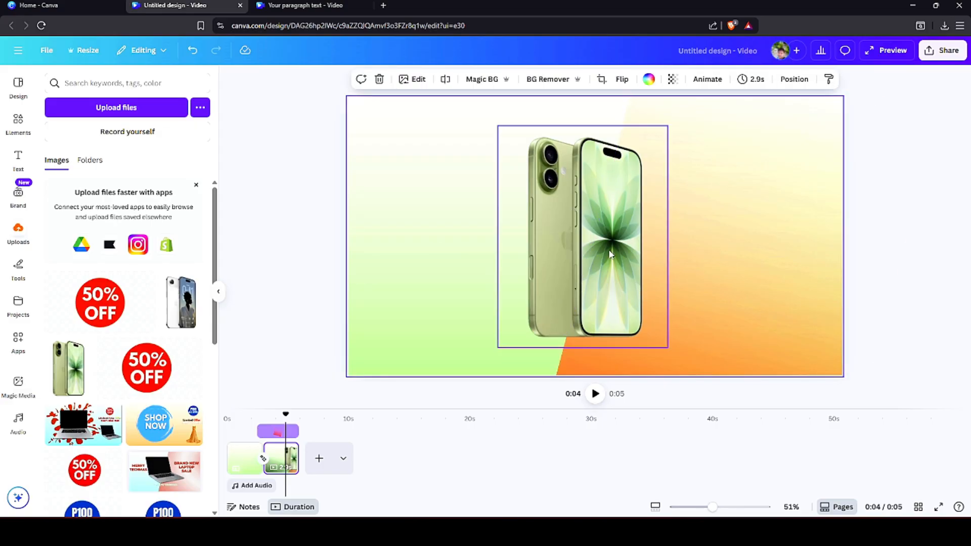
pyautogui.click(913, 293)
pyautogui.click(414, 219)
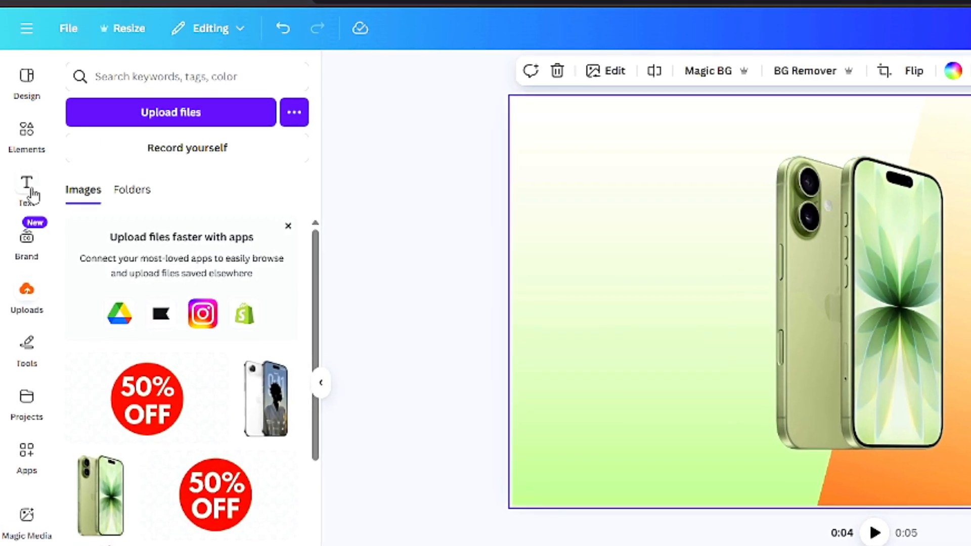
# - Add a text box on the second page and place it on the green area beside the phone
pyautogui.click(19, 162)
pyautogui.click(176, 123)
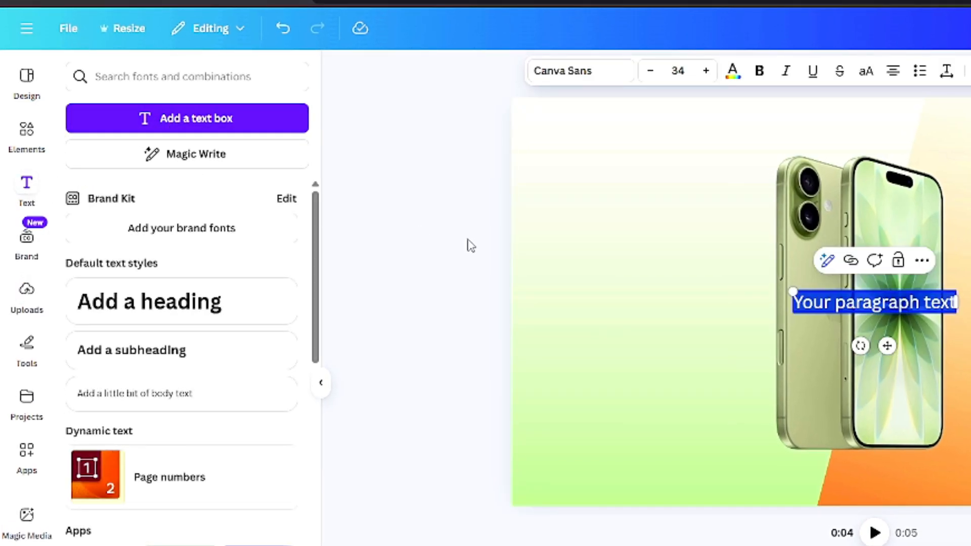
pyautogui.click(961, 328)
pyautogui.click(907, 306)
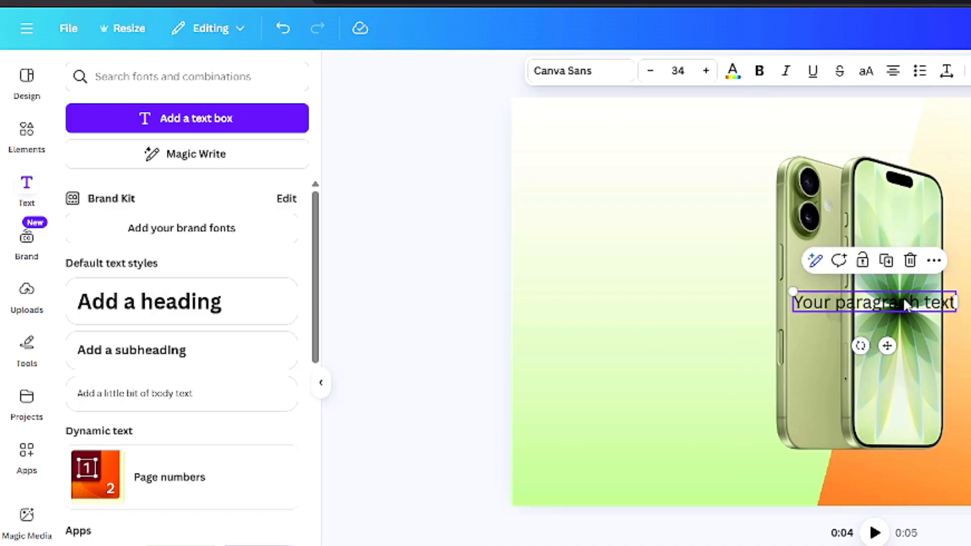
pyautogui.moveTo(924, 303); pyautogui.dragTo(678, 211)
# - Set the new text box's font to Anton and replace its placeholder with "CHRISTMAS SALE"
pyautogui.doubleClick(691, 213)
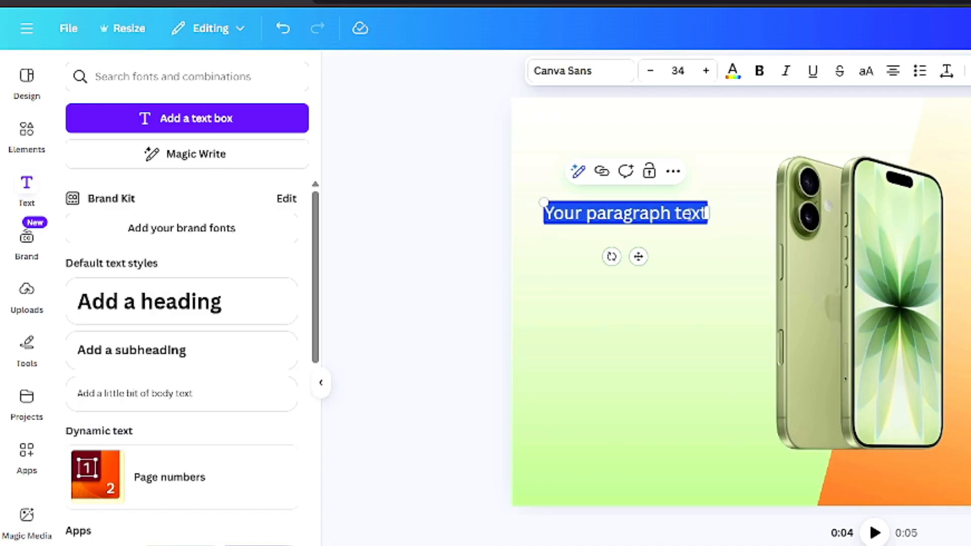
pyautogui.click(581, 74)
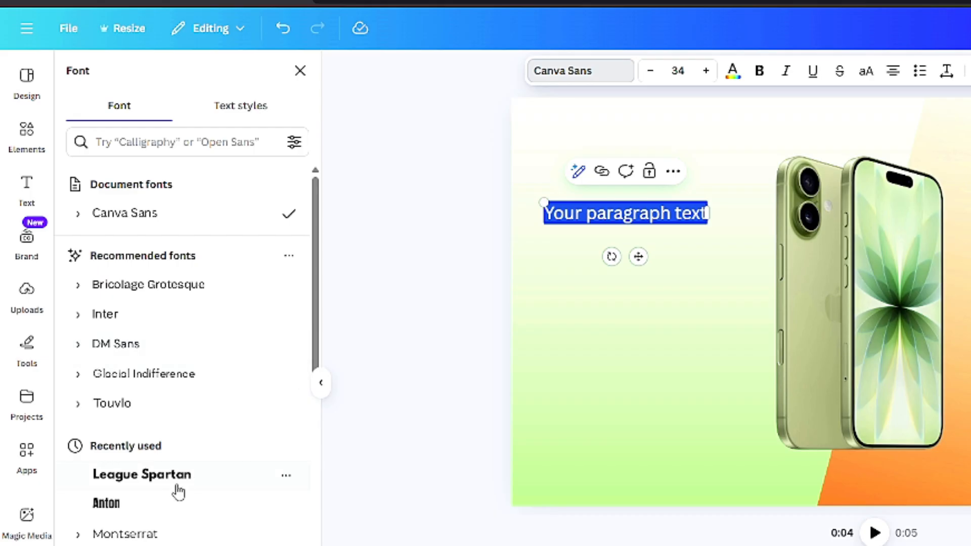
pyautogui.click(144, 506)
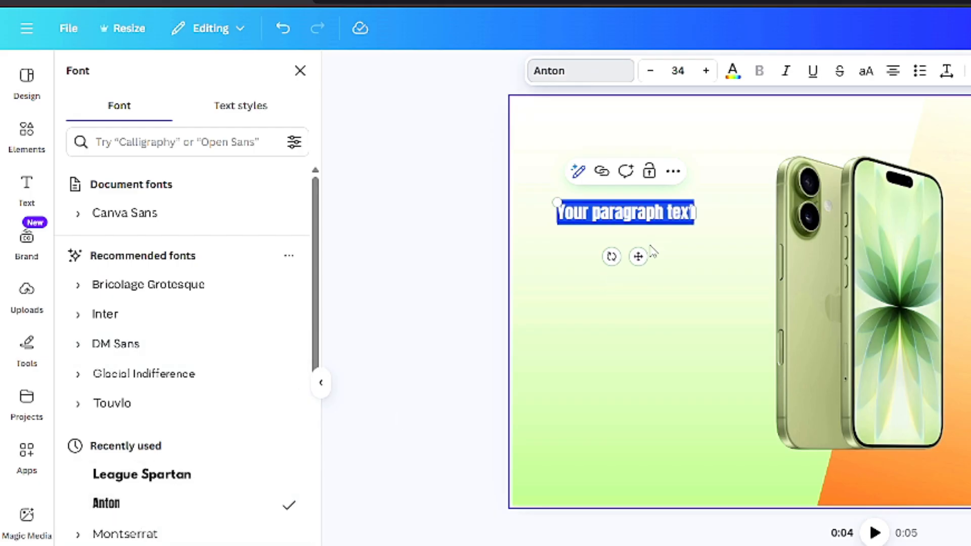
pyautogui.write('C')
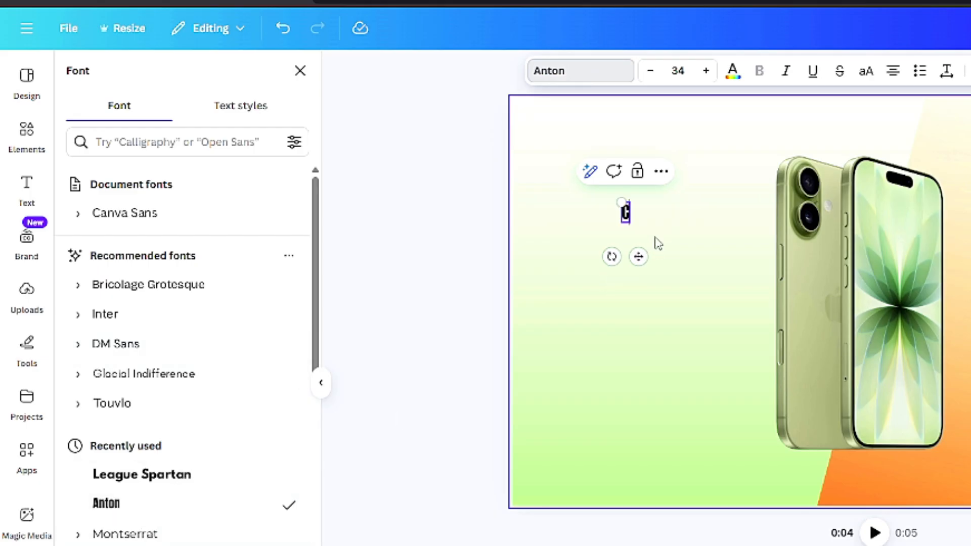
pyautogui.write('hi')
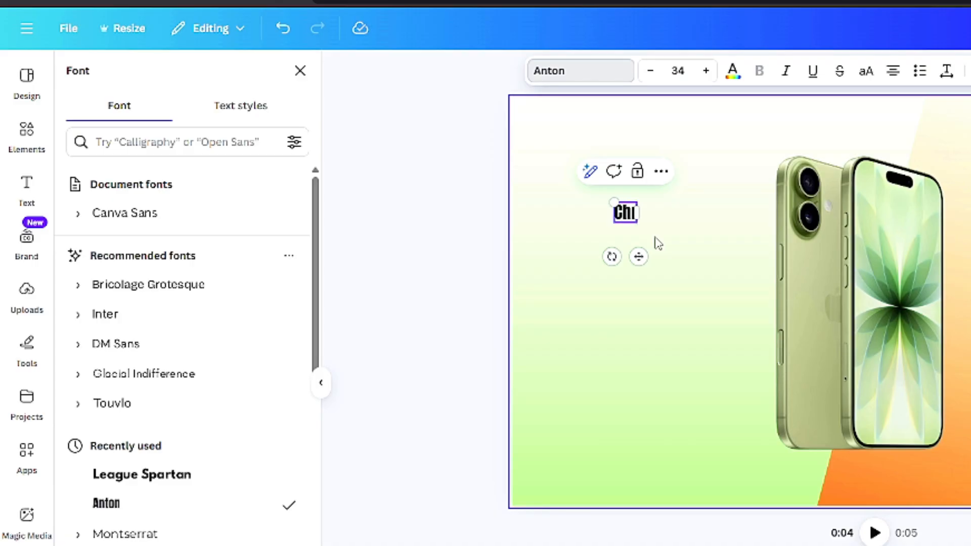
pyautogui.press('BackSpace')
pyautogui.press('BackSpace')
pyautogui.press('BackSpace')
pyautogui.write('CHRIS')
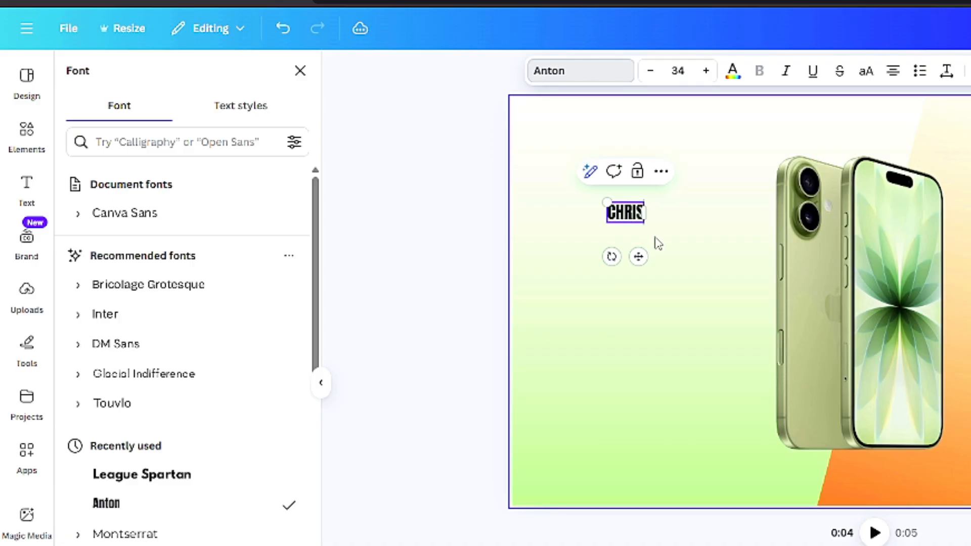
pyautogui.write('TMAS SALE')
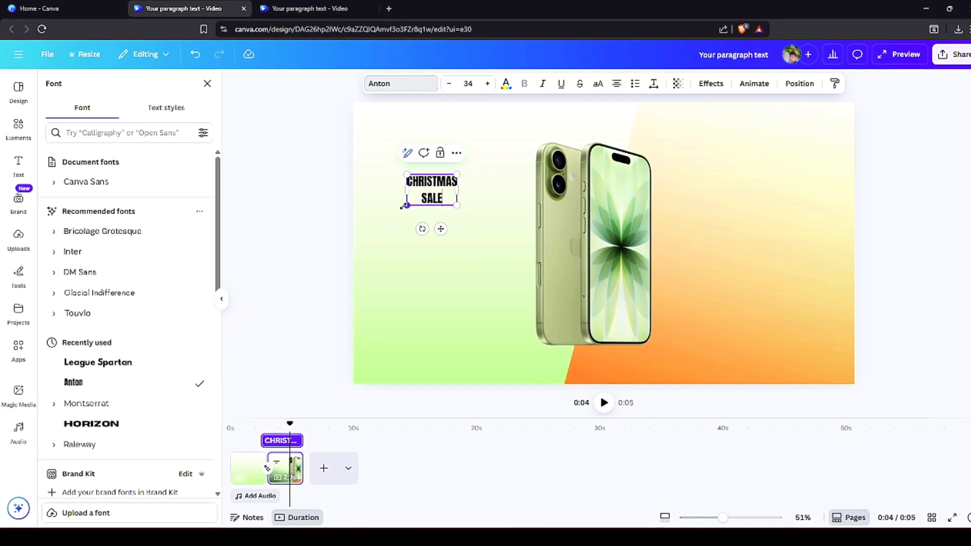
# - Enlarge the CHRISTMAS SALE text to size 90.6 and position it within the green area beside the phone
pyautogui.moveTo(404, 206); pyautogui.dragTo(371, 286)
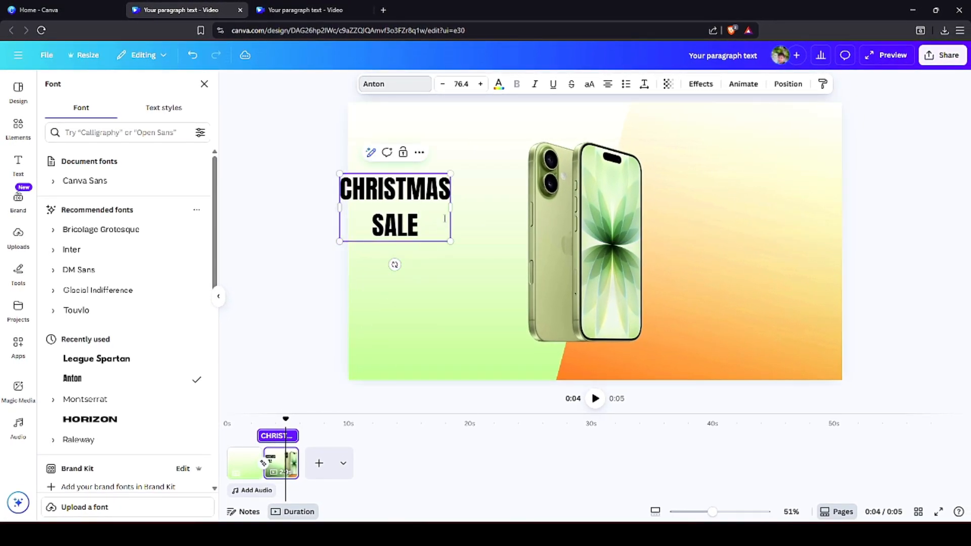
pyautogui.click(469, 191)
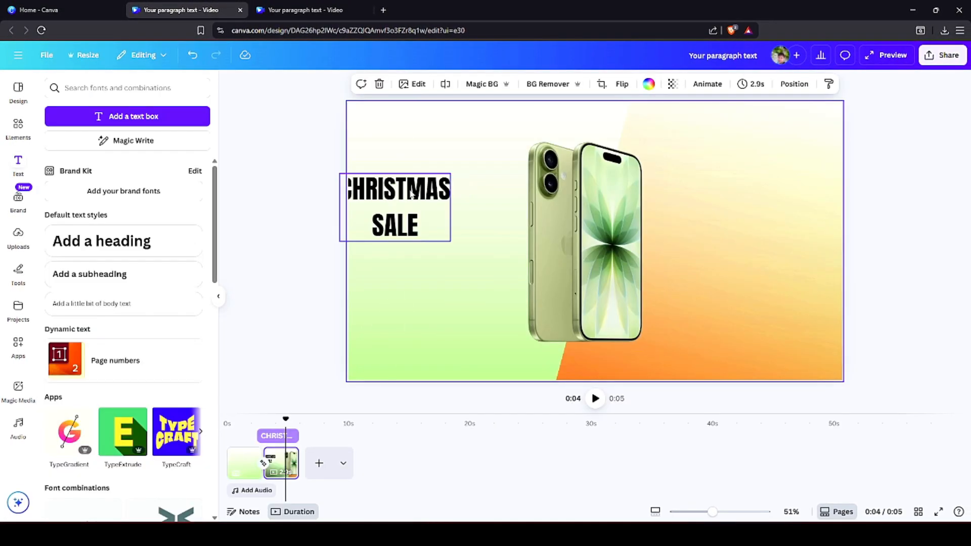
pyautogui.click(424, 188)
pyautogui.moveTo(410, 194); pyautogui.dragTo(447, 178)
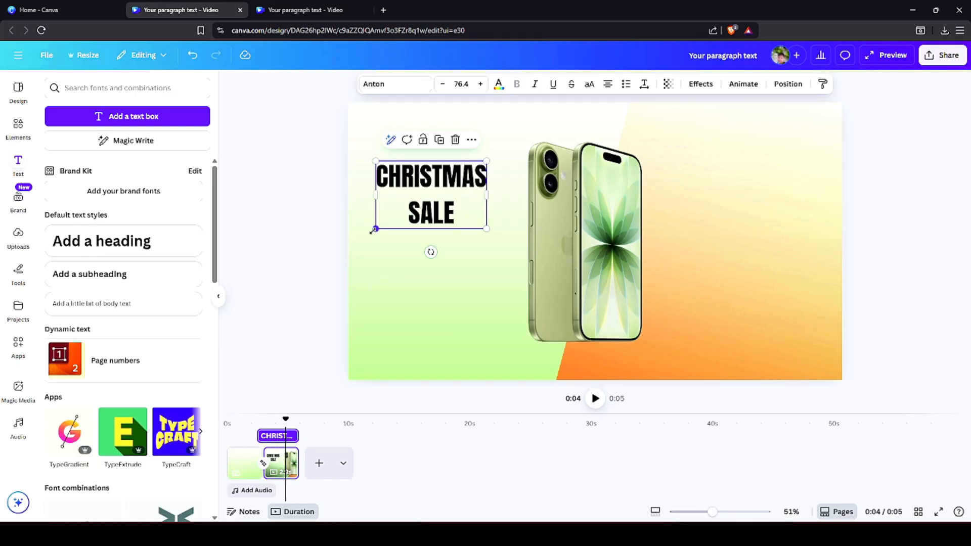
pyautogui.moveTo(374, 230); pyautogui.dragTo(355, 242)
pyautogui.click(607, 243)
pyautogui.click(435, 185)
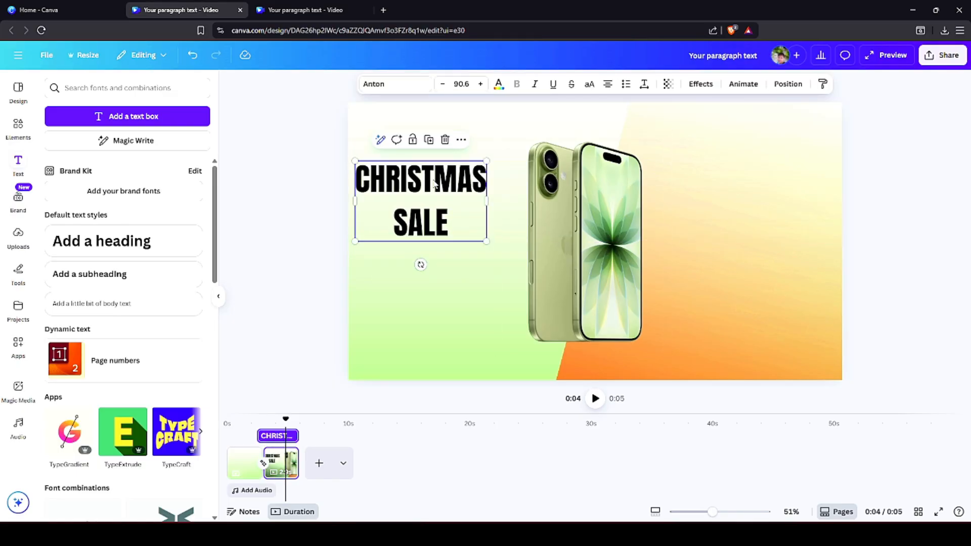
pyautogui.moveTo(435, 185); pyautogui.dragTo(445, 184)
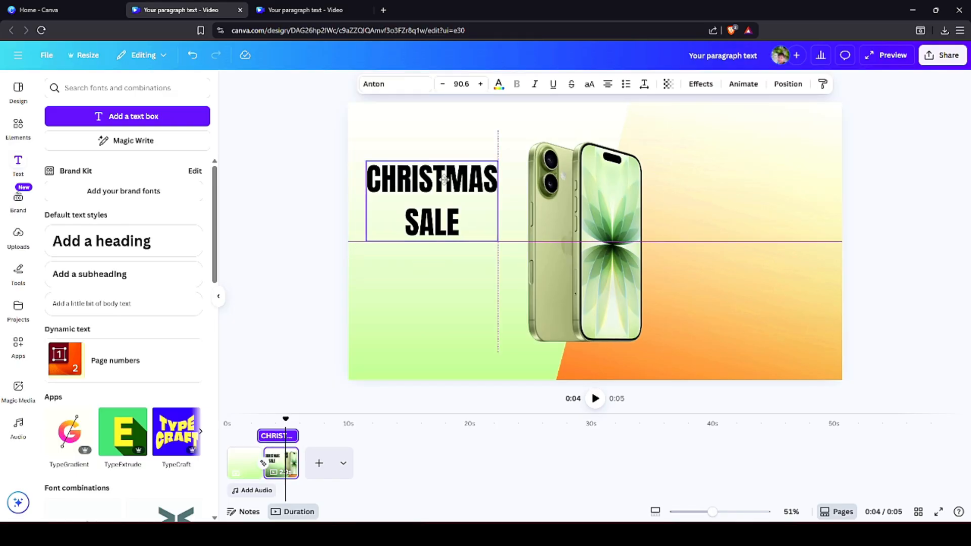
# - Reduce the line spacing of the CHRISTMAS SALE text to 1.21
pyautogui.click(644, 85)
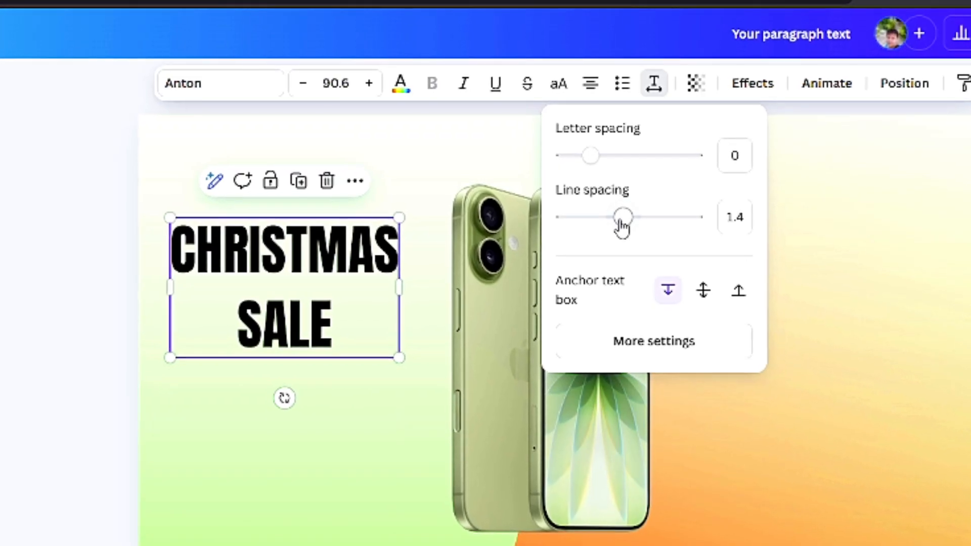
pyautogui.moveTo(627, 165); pyautogui.dragTo(625, 166)
pyautogui.moveTo(618, 230); pyautogui.dragTo(611, 232)
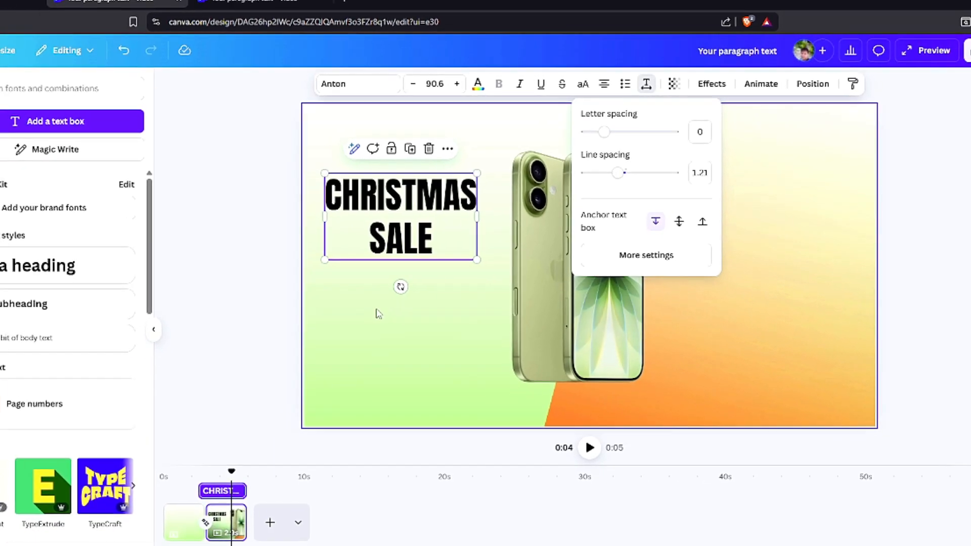
pyautogui.click(236, 439)
pyautogui.moveTo(306, 260); pyautogui.dragTo(307, 267)
pyautogui.moveTo(450, 187); pyautogui.dragTo(451, 188)
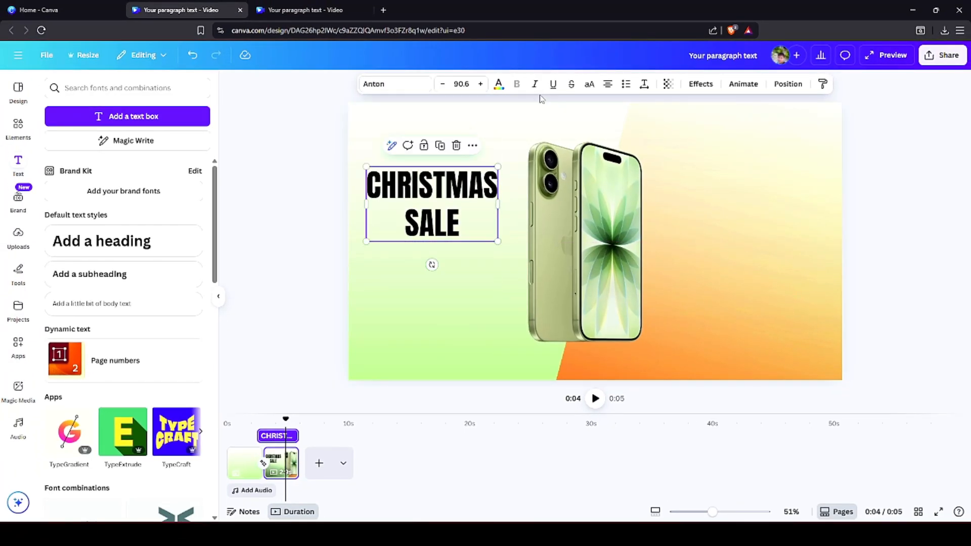
# - Change the CHRISTMAS SALE text colour to the custom red #ED0419
pyautogui.click(498, 85)
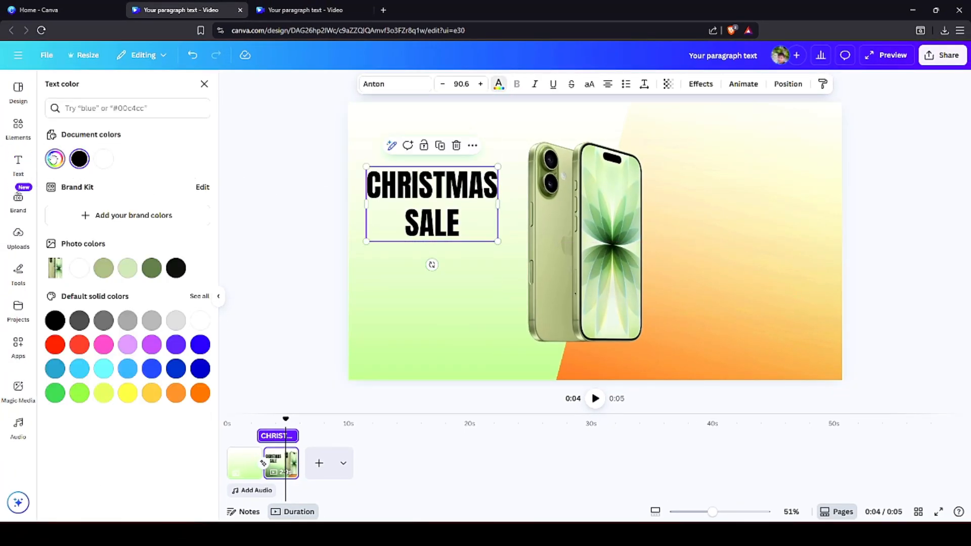
pyautogui.click(55, 159)
pyautogui.click(191, 248)
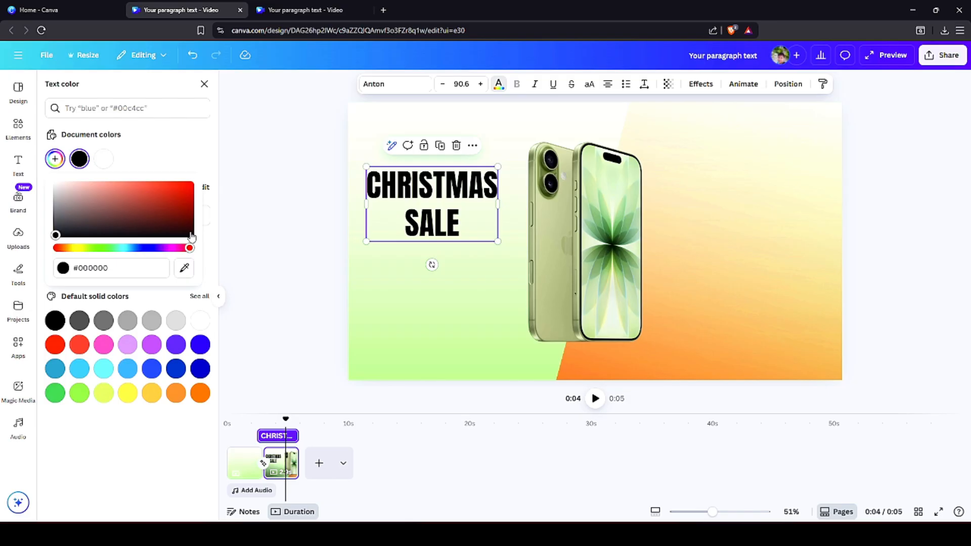
pyautogui.click(189, 187)
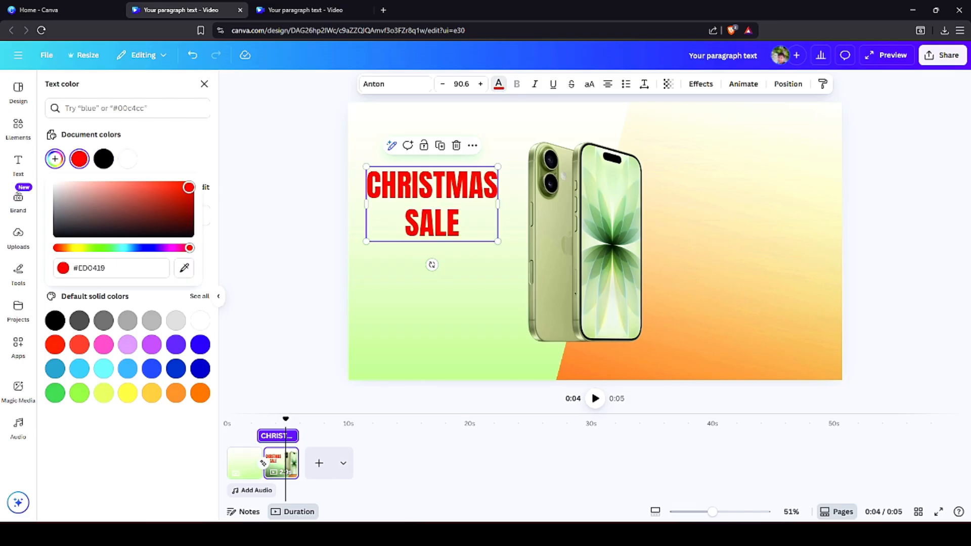
pyautogui.click(429, 264)
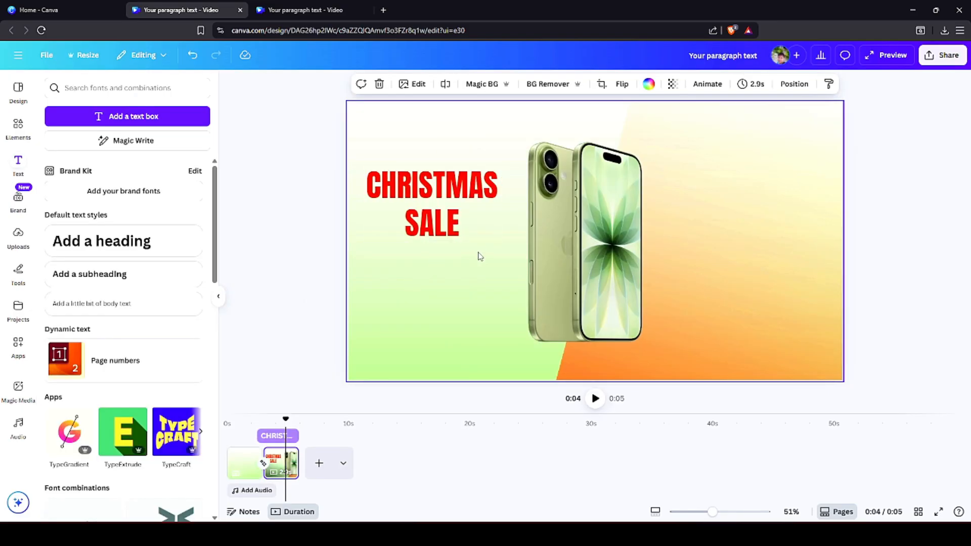
# - Give the CHRISTMAS SALE text a Shadow effect and set the shadow colour to medium grey
pyautogui.click(437, 193)
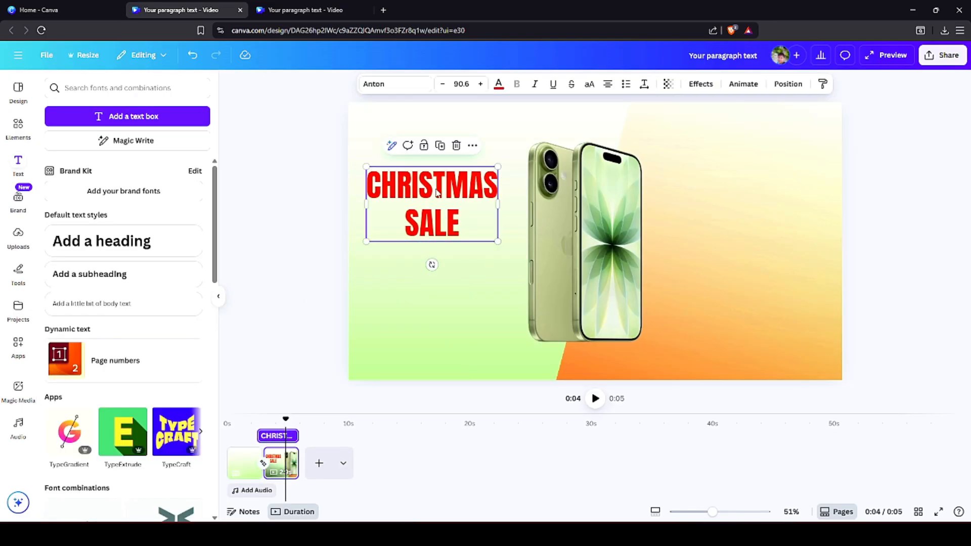
pyautogui.click(700, 86)
pyautogui.click(181, 214)
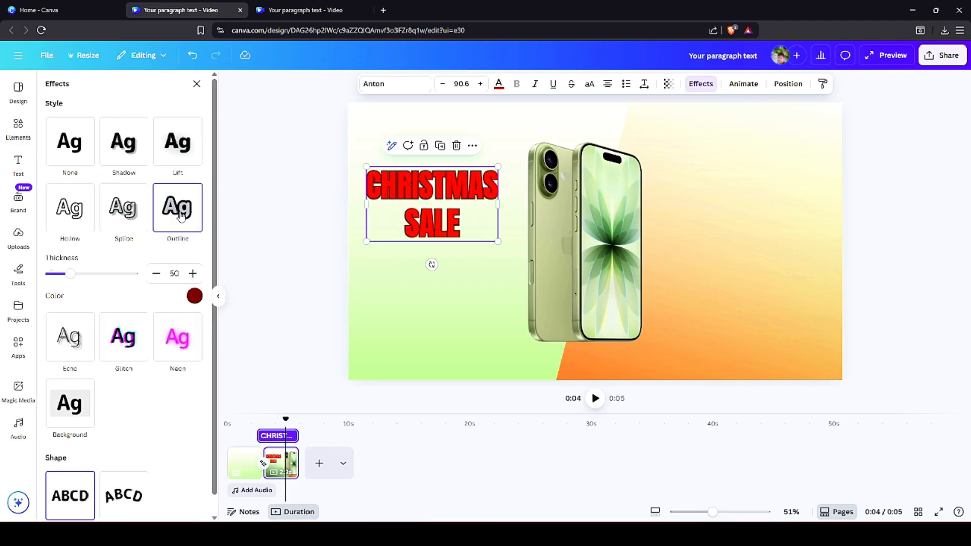
pyautogui.click(132, 150)
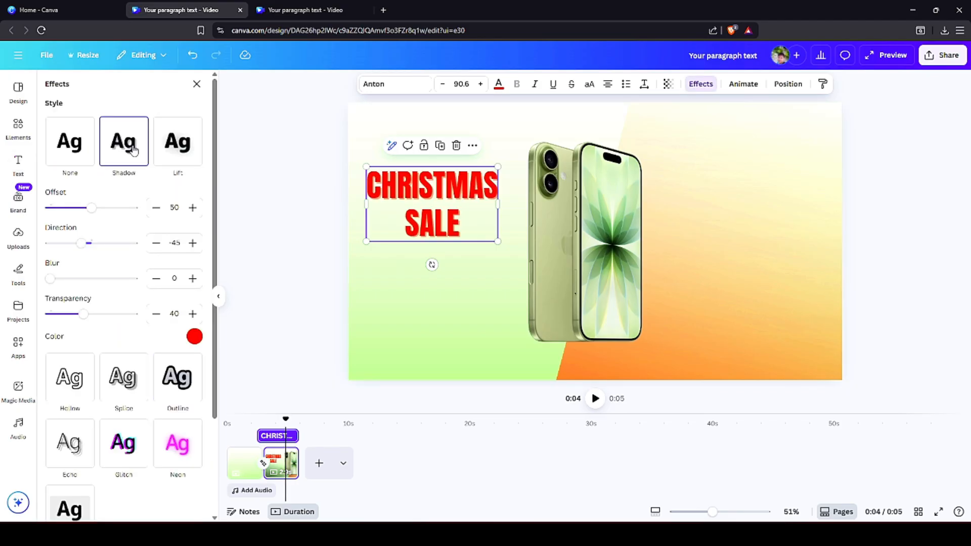
pyautogui.click(195, 337)
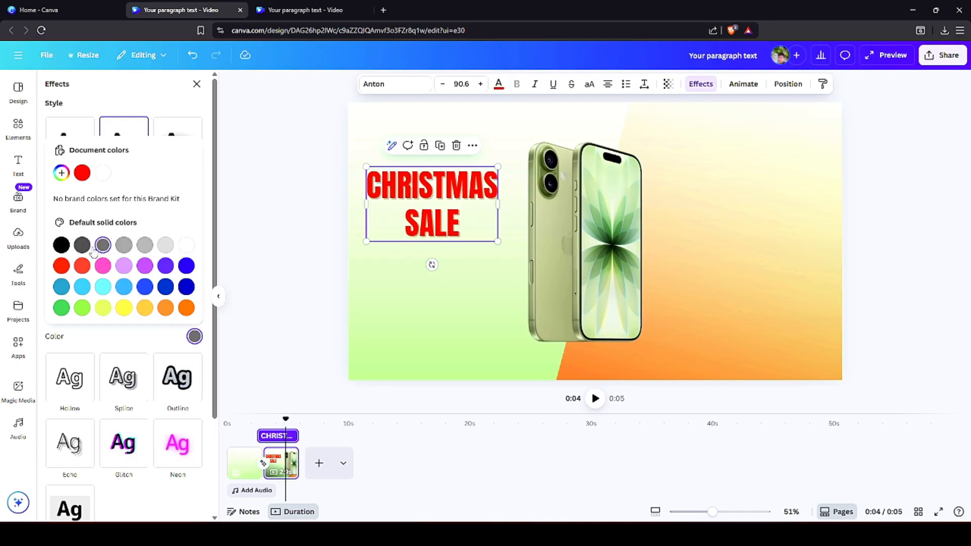
pyautogui.click(315, 307)
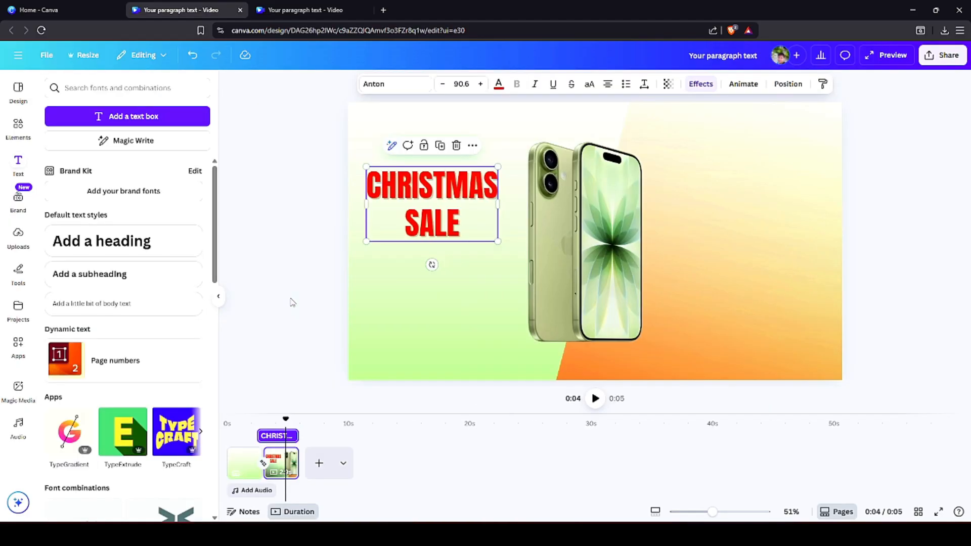
pyautogui.click(404, 309)
# - Duplicate the CHRISTMAS SALE text onto the upper orange area and change the copy to "BRAND NEW"
pyautogui.click(440, 196)
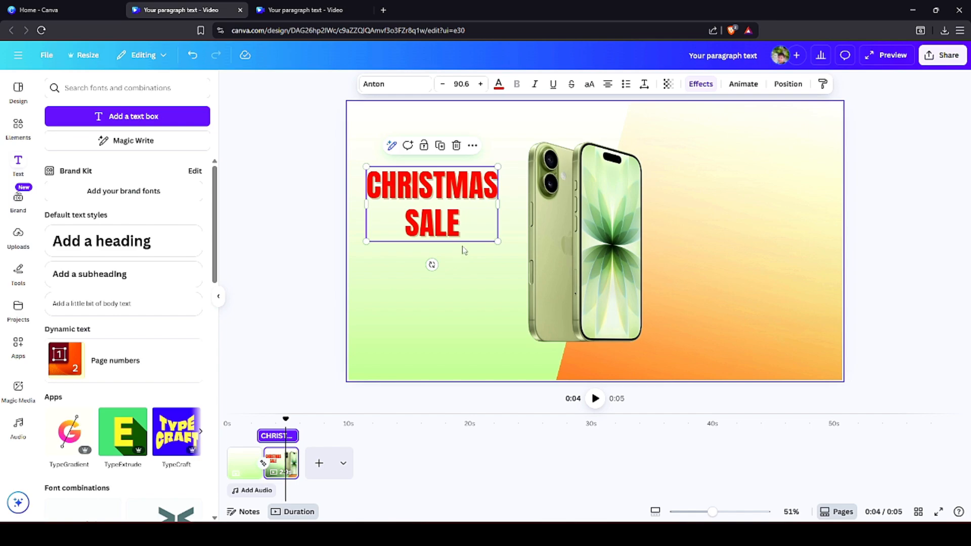
pyautogui.moveTo(461, 186); pyautogui.dragTo(736, 164)
pyautogui.click(738, 160)
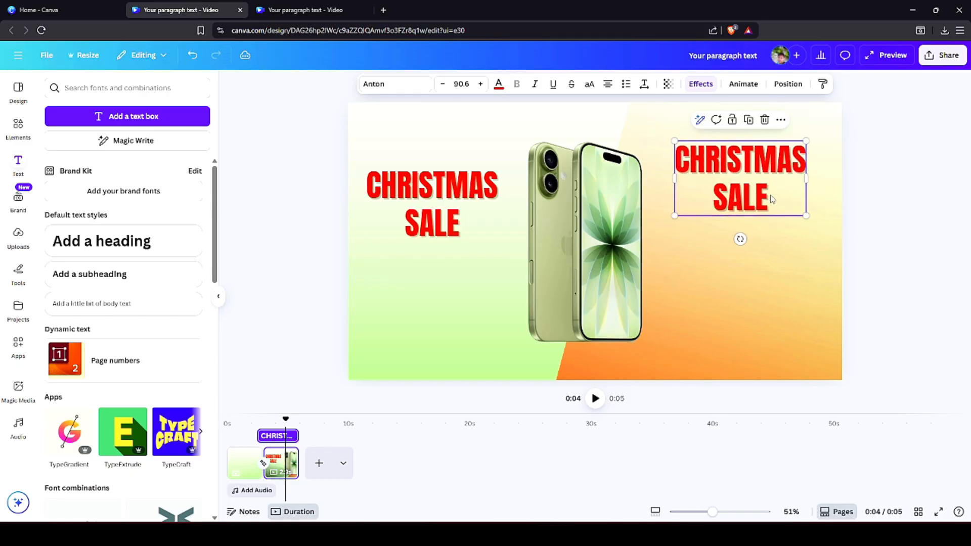
pyautogui.click(771, 196)
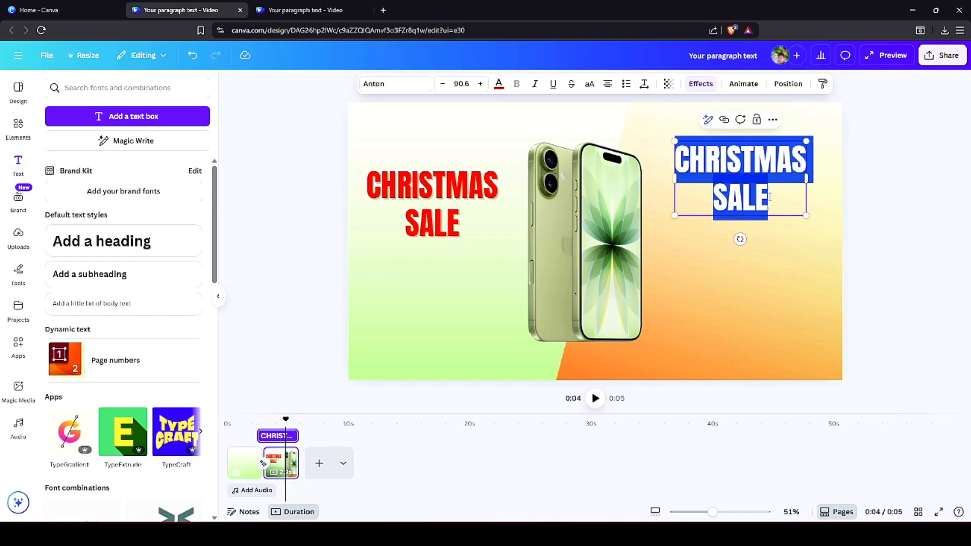
pyautogui.press('BackSpace')
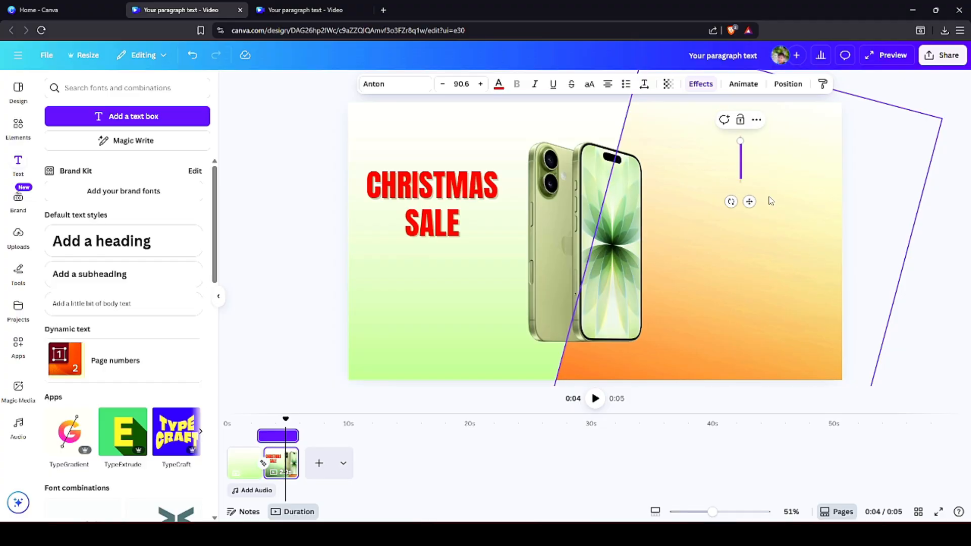
pyautogui.write('BRAND')
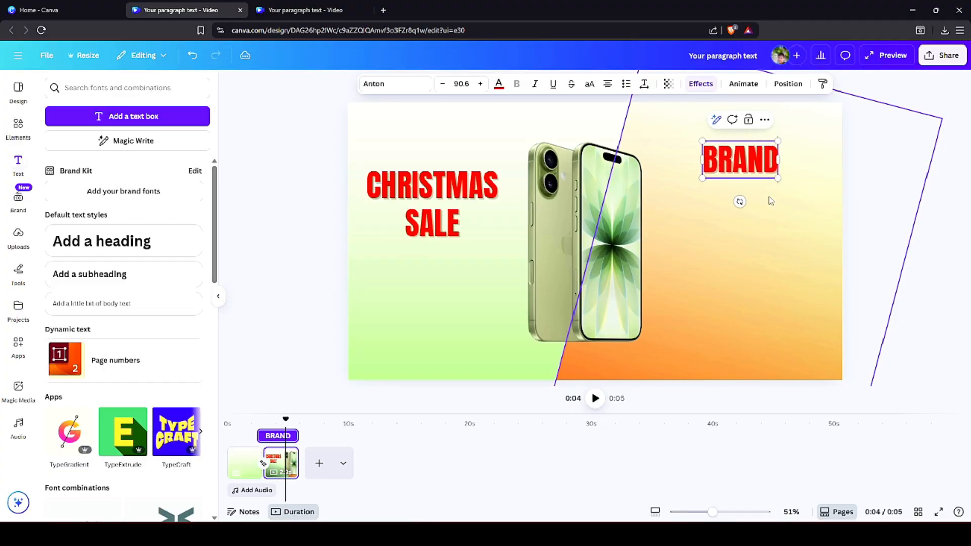
pyautogui.write(' NEW')
pyautogui.click(743, 240)
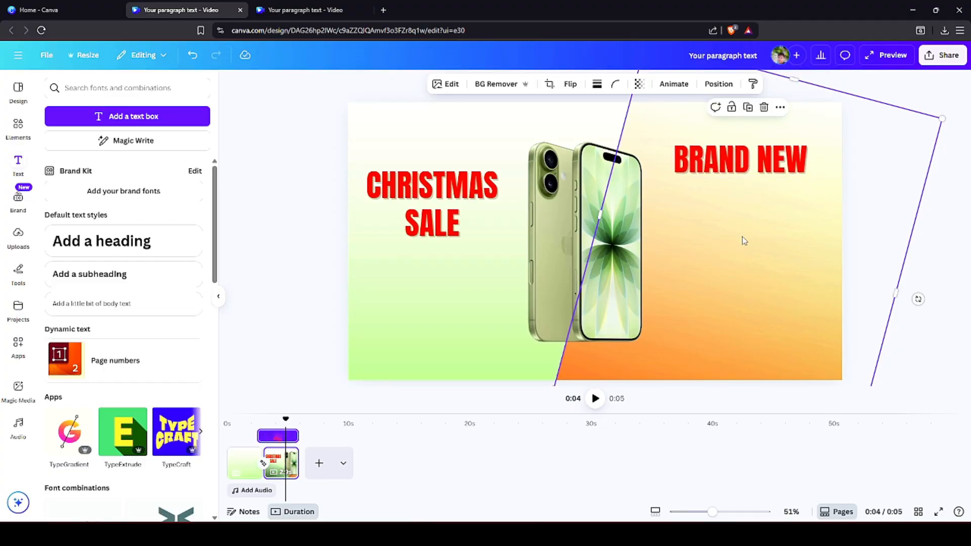
# - Enlarge the BRAND NEW text to size 117 and position it across the upper orange area
pyautogui.click(694, 173)
pyautogui.moveTo(673, 180); pyautogui.dragTo(635, 188)
pyautogui.moveTo(718, 167); pyautogui.dragTo(737, 171)
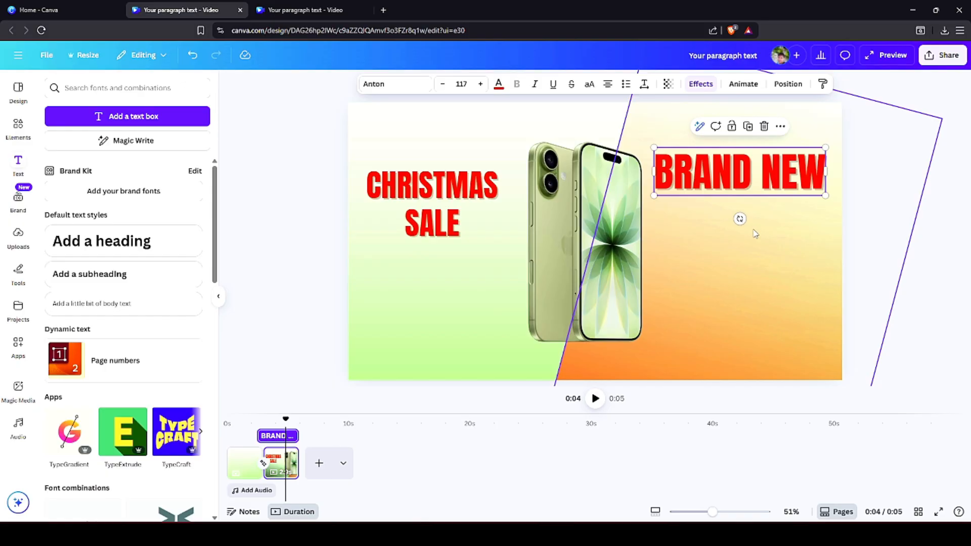
# - Duplicate the BRAND NEW text, change the copy to "IPHONE" and position it centred beneath BRAND NEW
pyautogui.hotkey('ctrl', 'd')
pyautogui.doubleClick(809, 233)
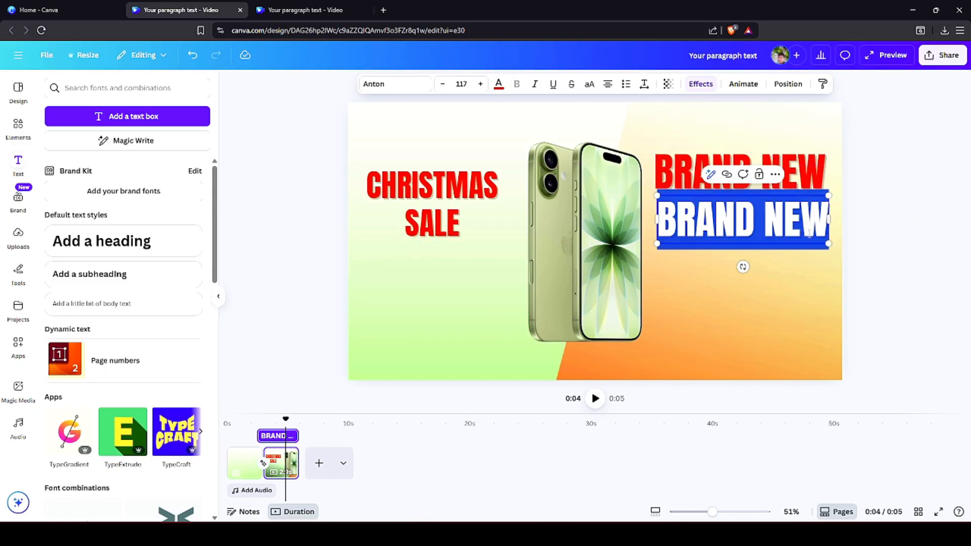
pyautogui.write('I')
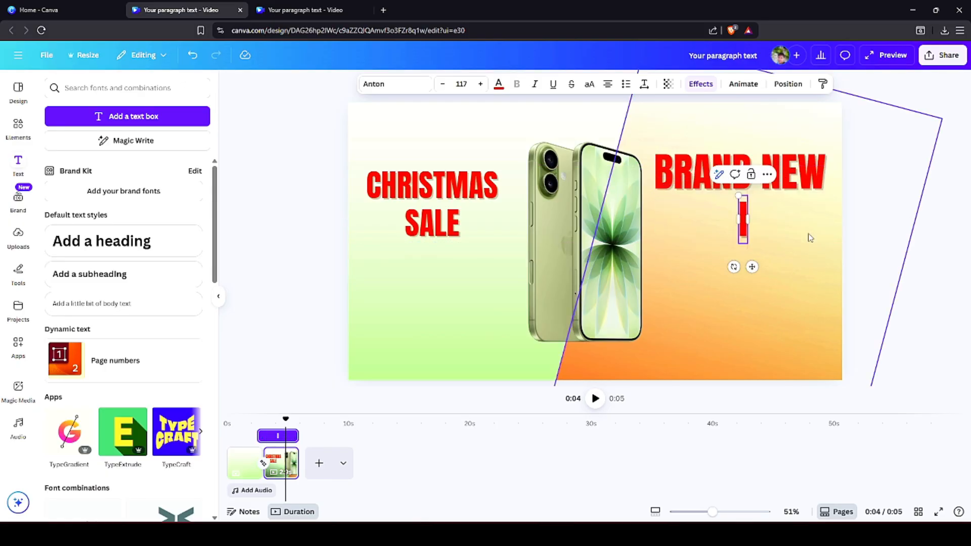
pyautogui.write('PHONE')
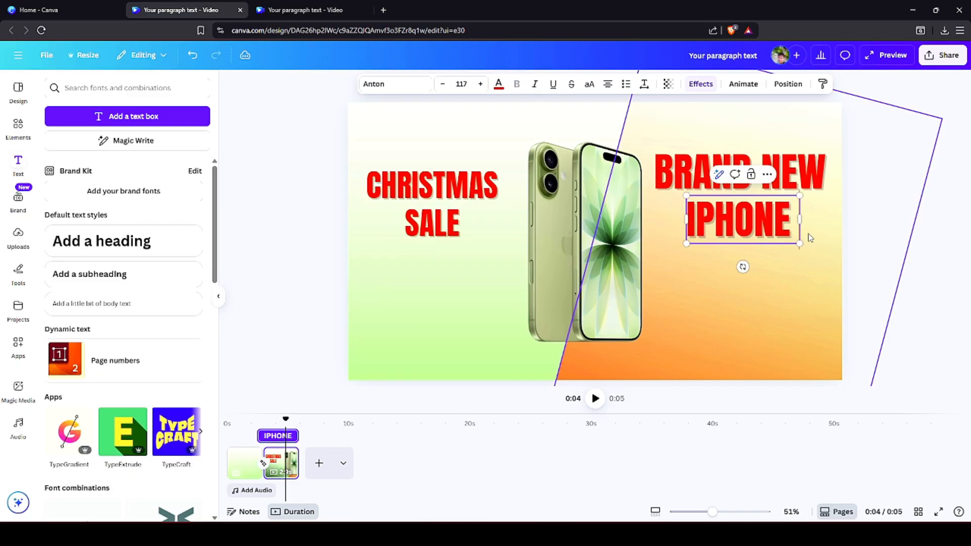
pyautogui.click(809, 238)
pyautogui.rightClick(729, 234)
pyautogui.click(710, 235)
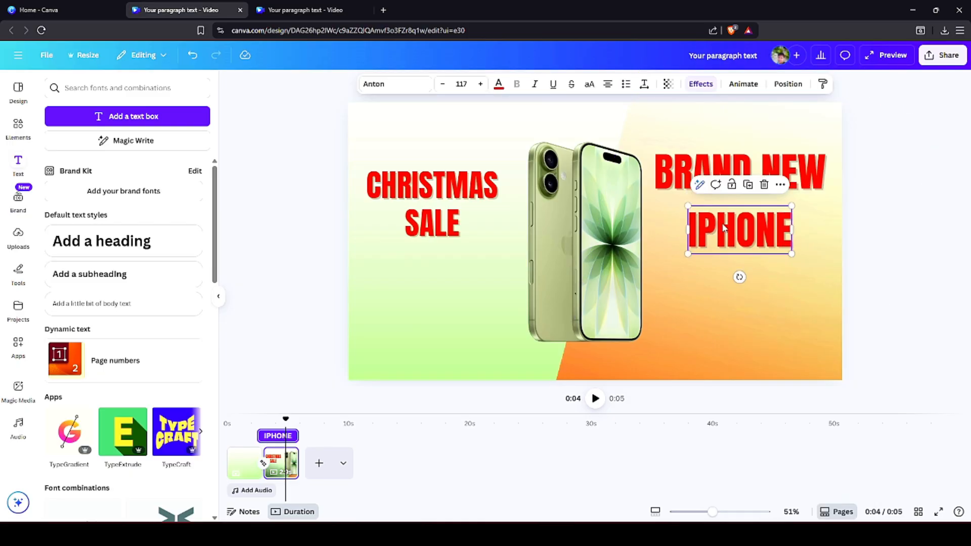
# - Change the IPHONE text's effect style from Shadow to Hollow
pyautogui.click(708, 86)
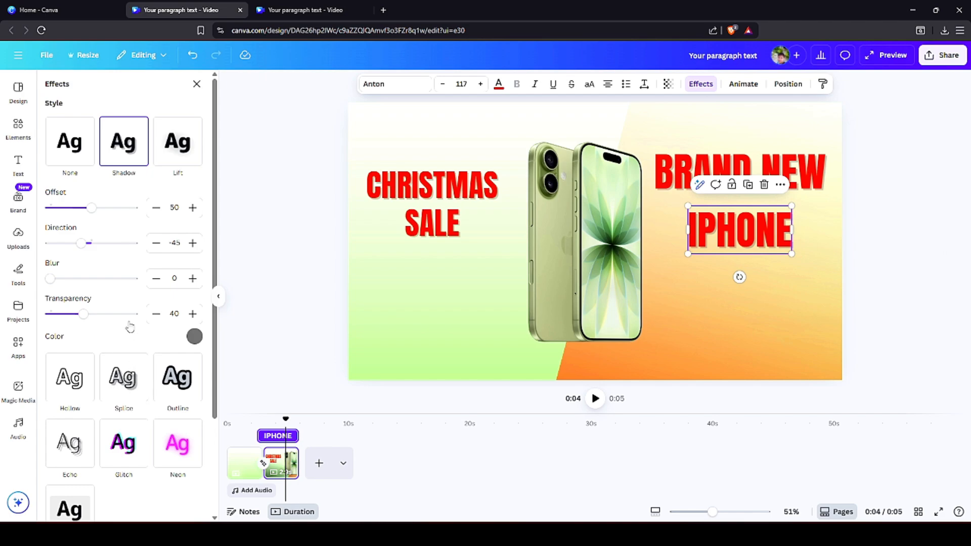
pyautogui.click(70, 378)
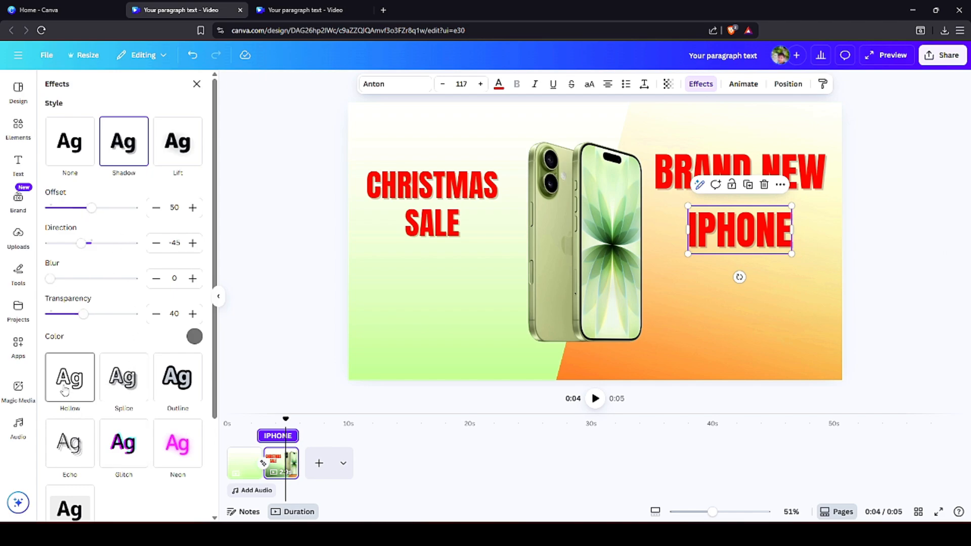
pyautogui.click(720, 347)
pyautogui.click(727, 246)
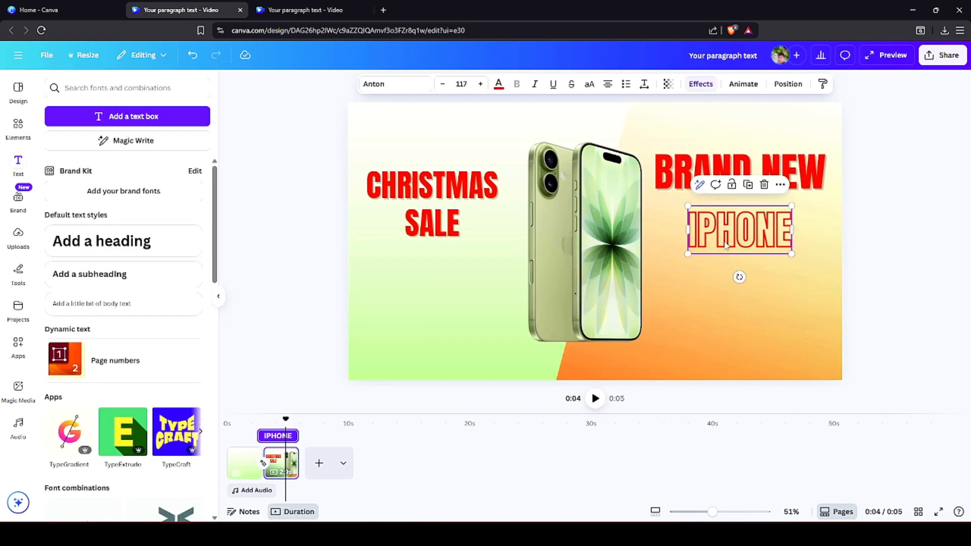
pyautogui.moveTo(751, 245); pyautogui.dragTo(748, 243)
pyautogui.click(710, 316)
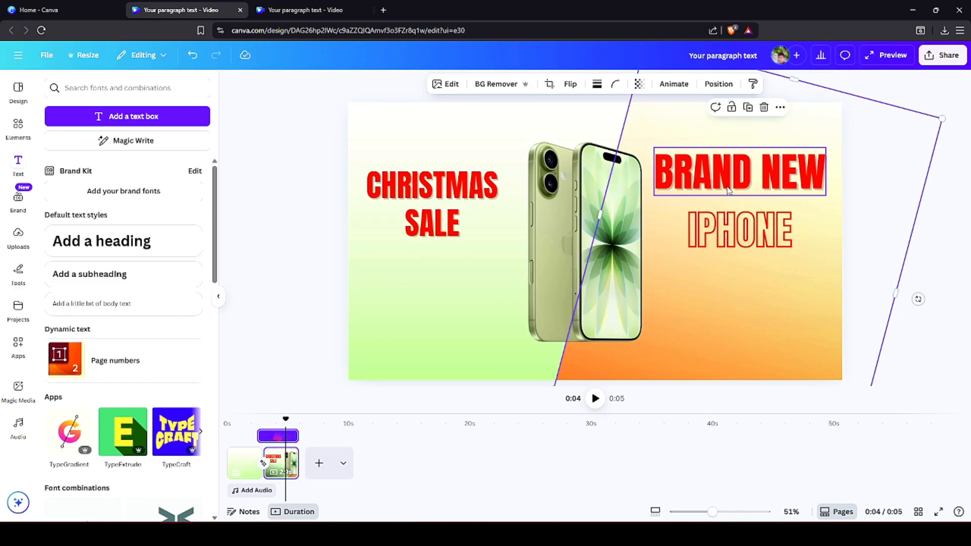
# - Apply the Pan animation to the CHRISTMAS SALE text, playing on enter and moving rightward
pyautogui.click(473, 282)
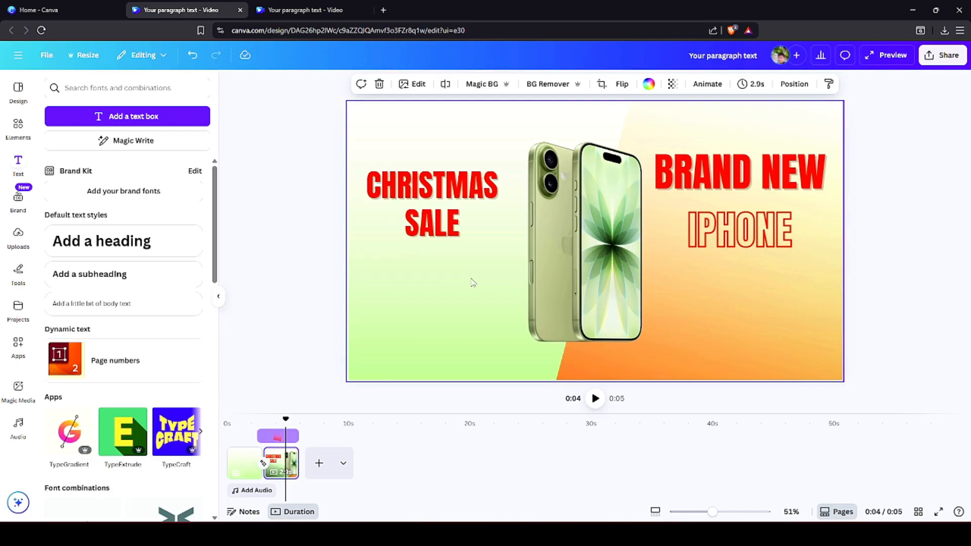
pyautogui.click(431, 230)
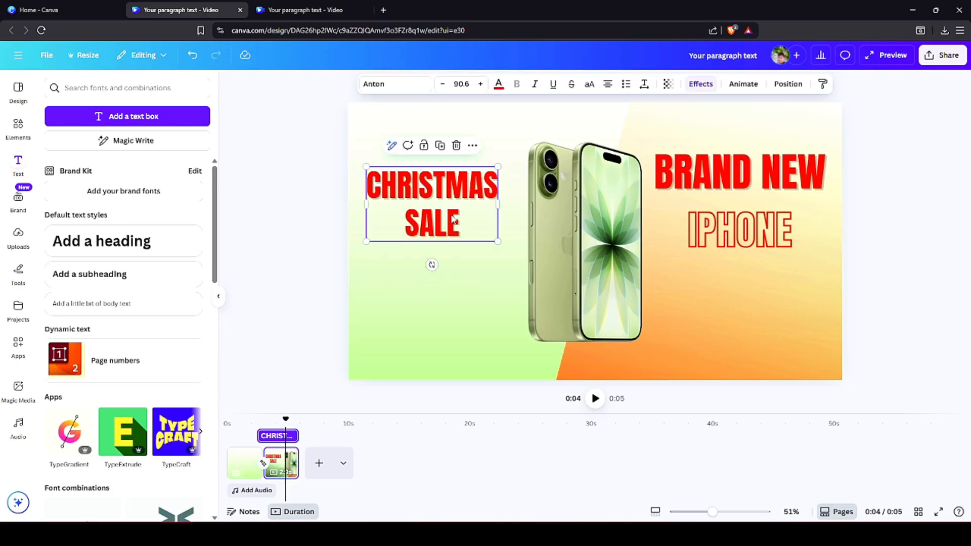
pyautogui.click(743, 85)
pyautogui.scroll(-5, 131, 324)
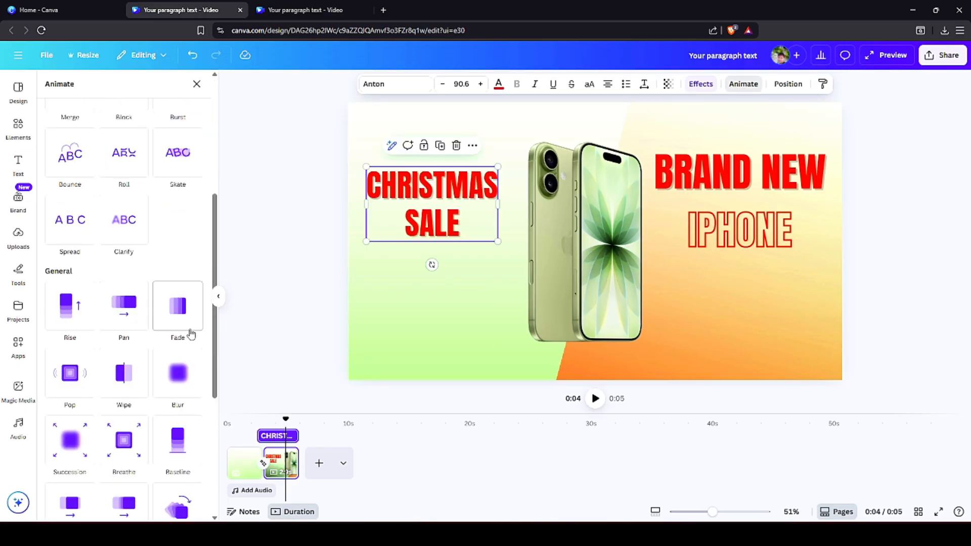
pyautogui.click(123, 330)
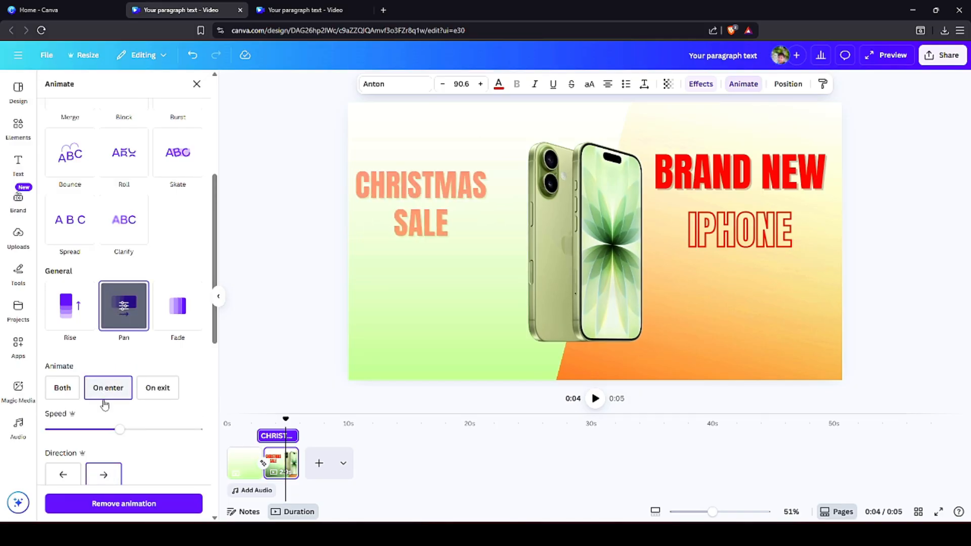
pyautogui.scroll(-1, 184, 402)
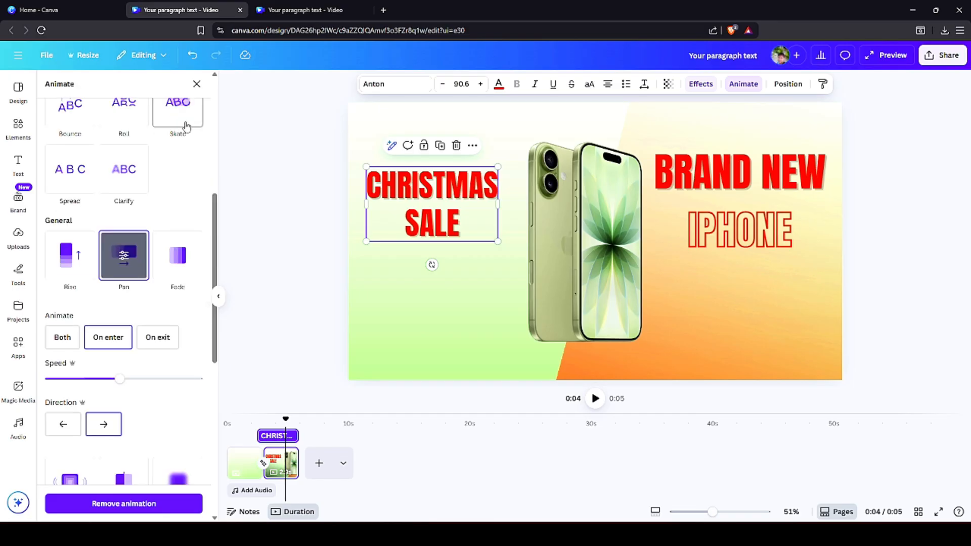
pyautogui.click(196, 84)
# - Apply the Rise animation to the BRAND NEW text on enter, with its direction set to downward
pyautogui.click(738, 172)
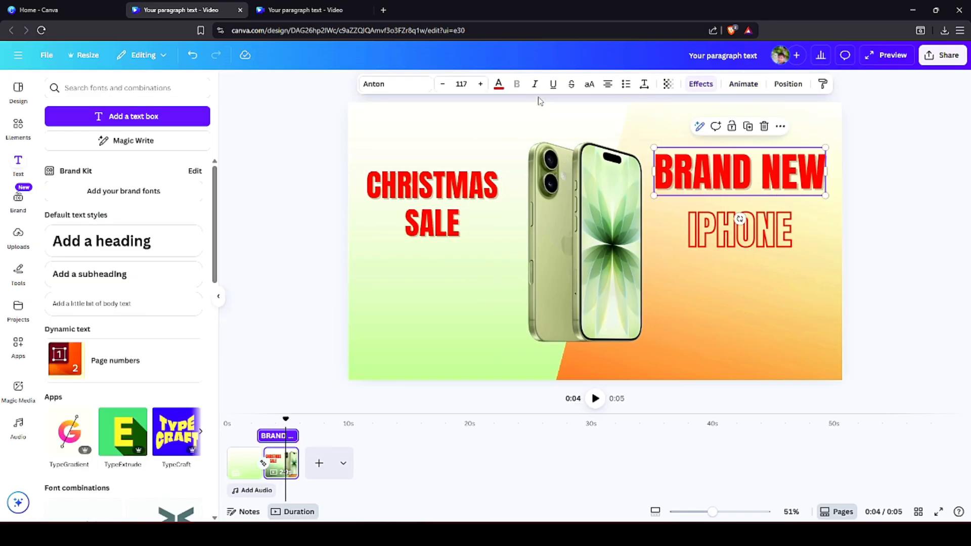
pyautogui.click(739, 84)
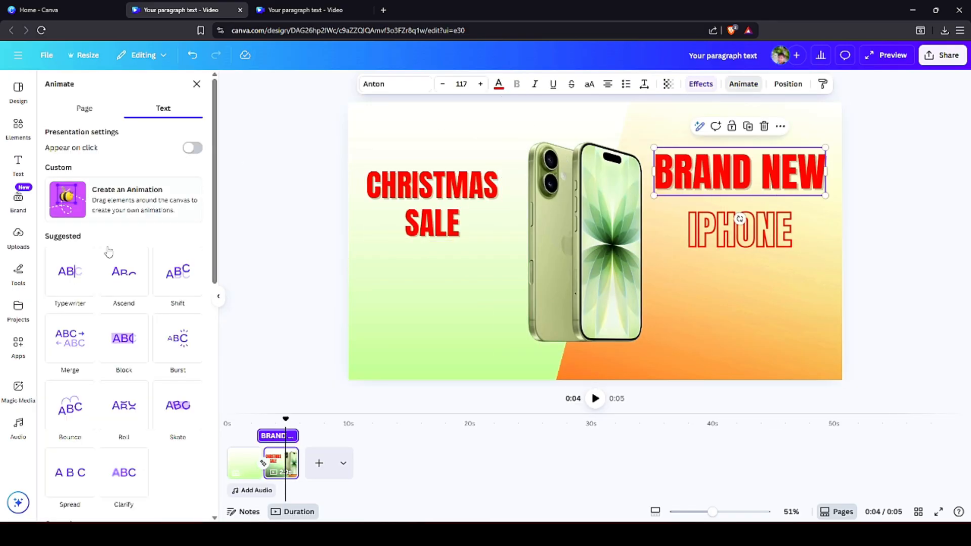
pyautogui.scroll(-5, 148, 327)
pyautogui.scroll(-1, 149, 327)
pyautogui.click(70, 313)
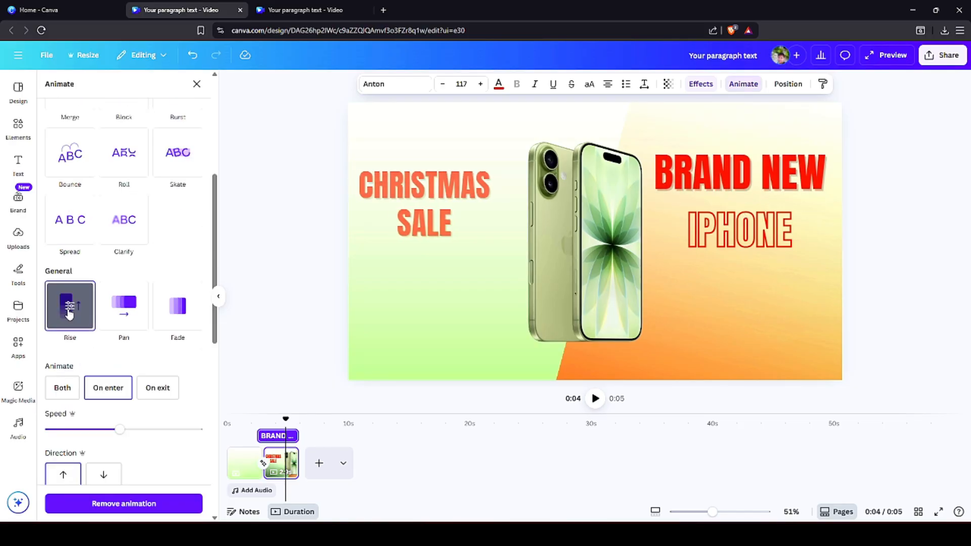
pyautogui.scroll(-1, 183, 399)
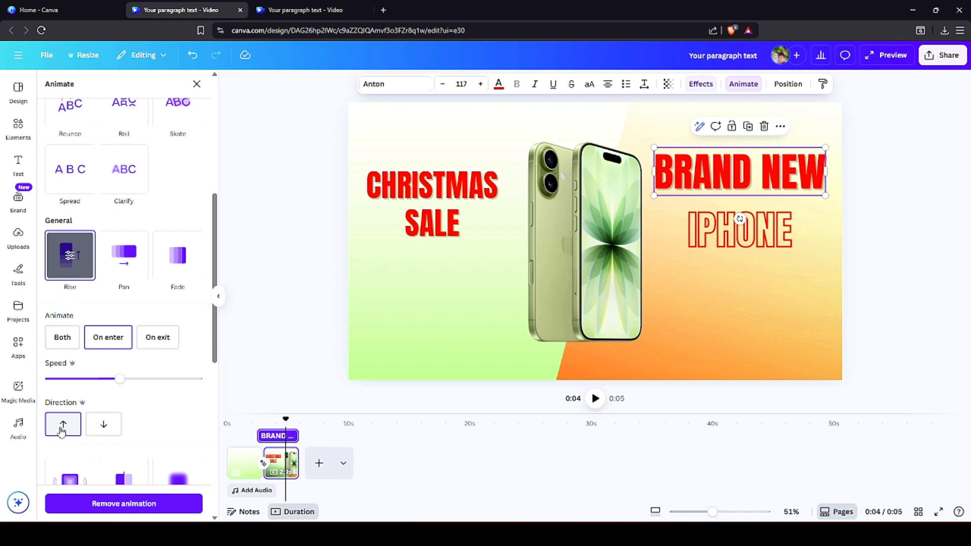
pyautogui.click(104, 427)
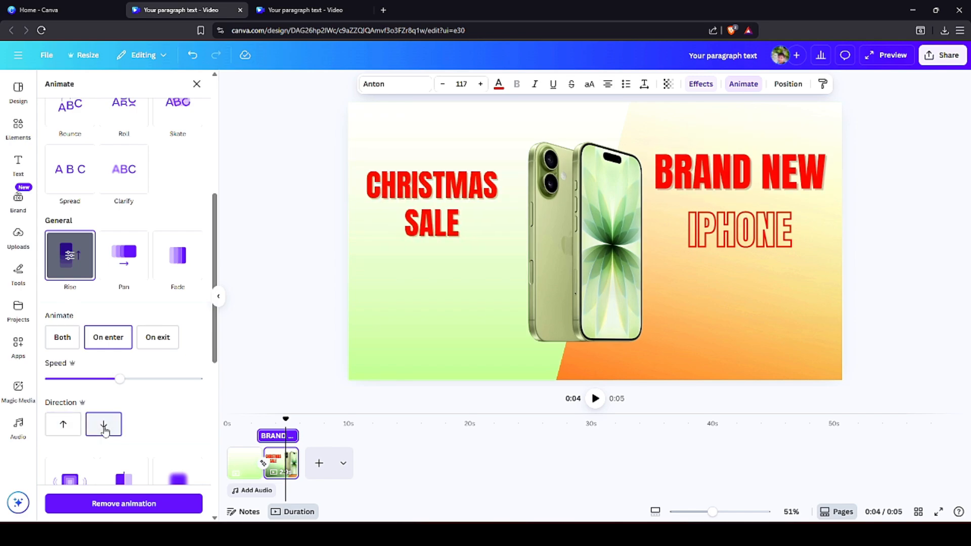
# - Apply a leftward Pan animation to the IPHONE text on both enter and exit, with reversed exit and a speed of about one third
pyautogui.click(738, 230)
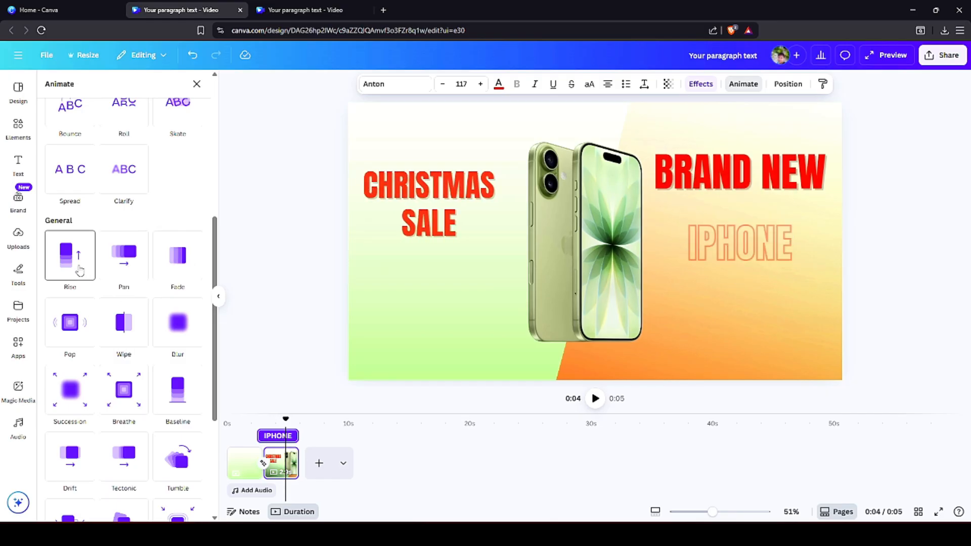
pyautogui.click(107, 276)
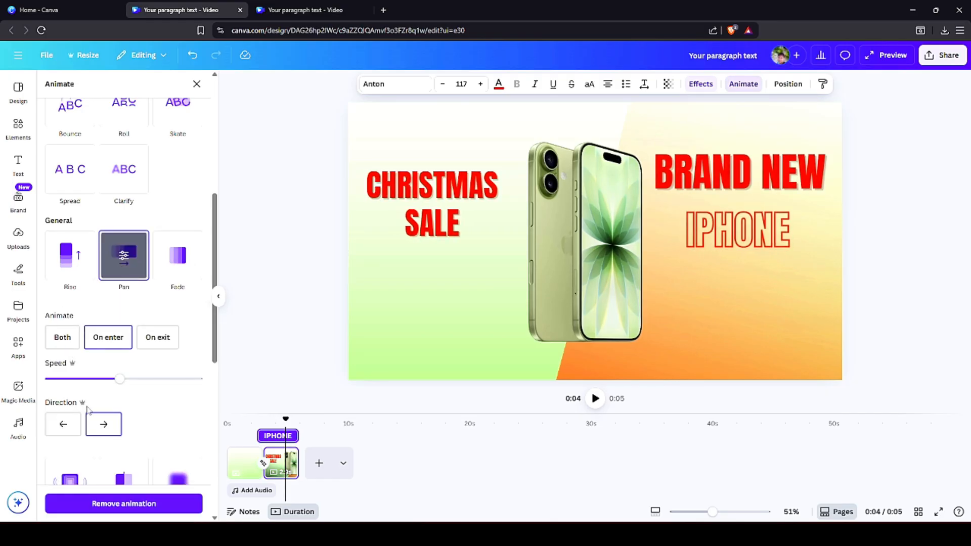
pyautogui.click(62, 424)
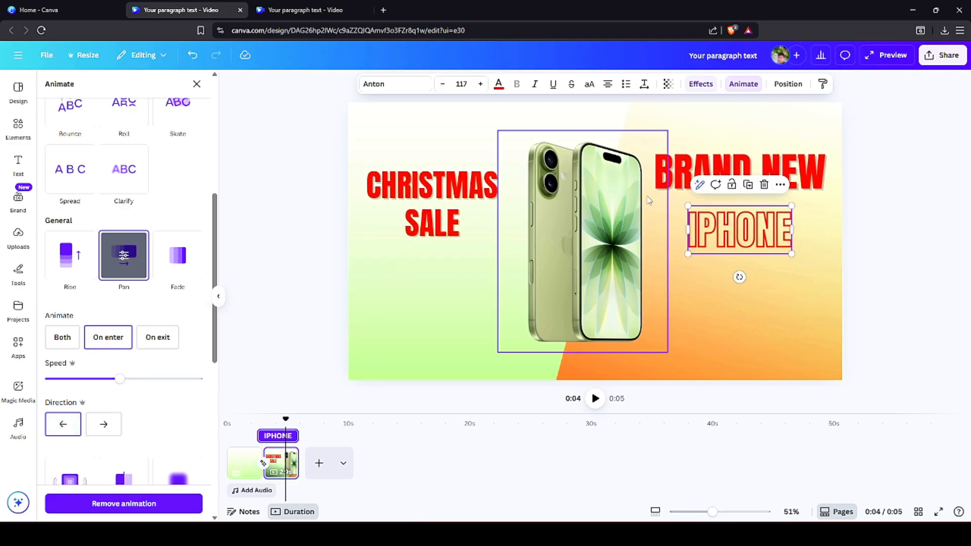
pyautogui.click(62, 337)
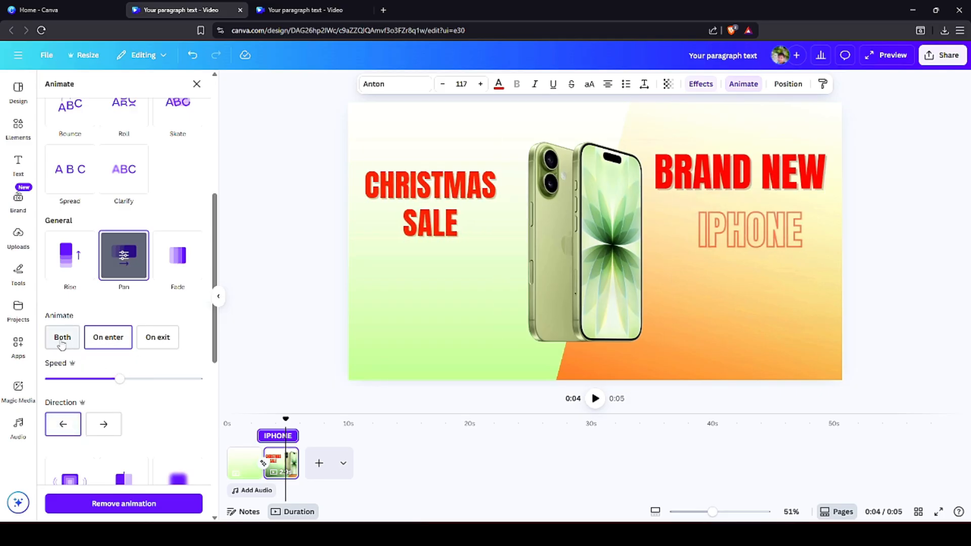
pyautogui.click(193, 453)
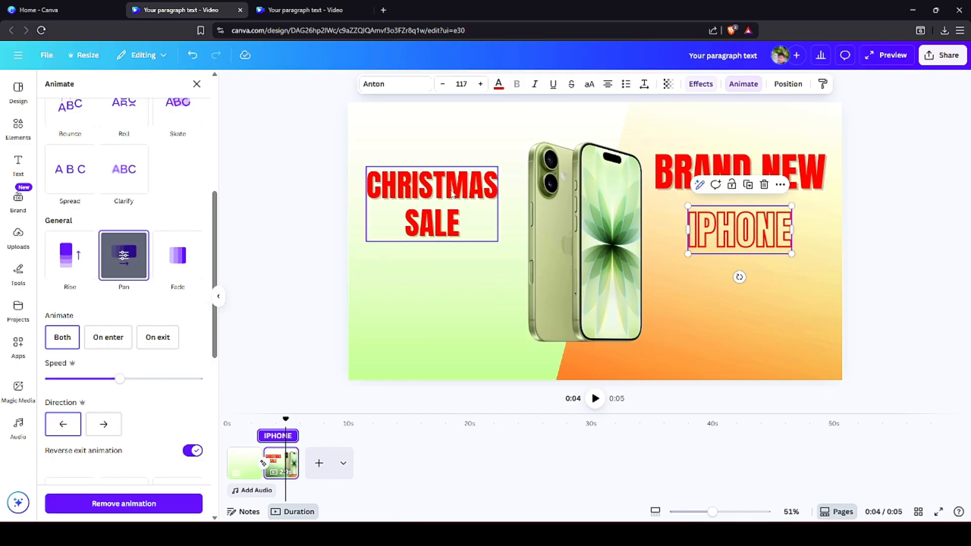
pyautogui.moveTo(107, 386); pyautogui.dragTo(102, 390)
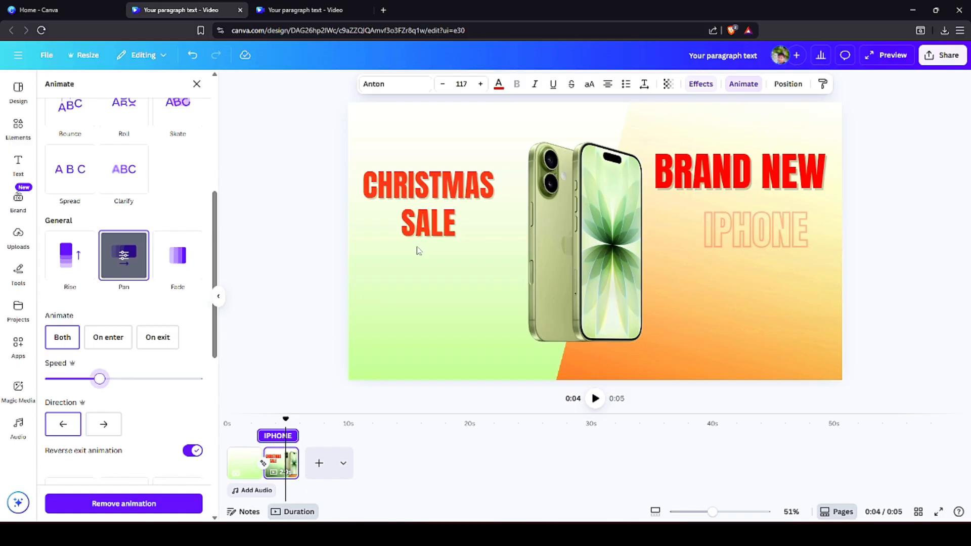
# - Set the CHRISTMAS SALE text's Pan animation to both enter and exit, lower its speed to about one third and reverse the exit
pyautogui.click(435, 202)
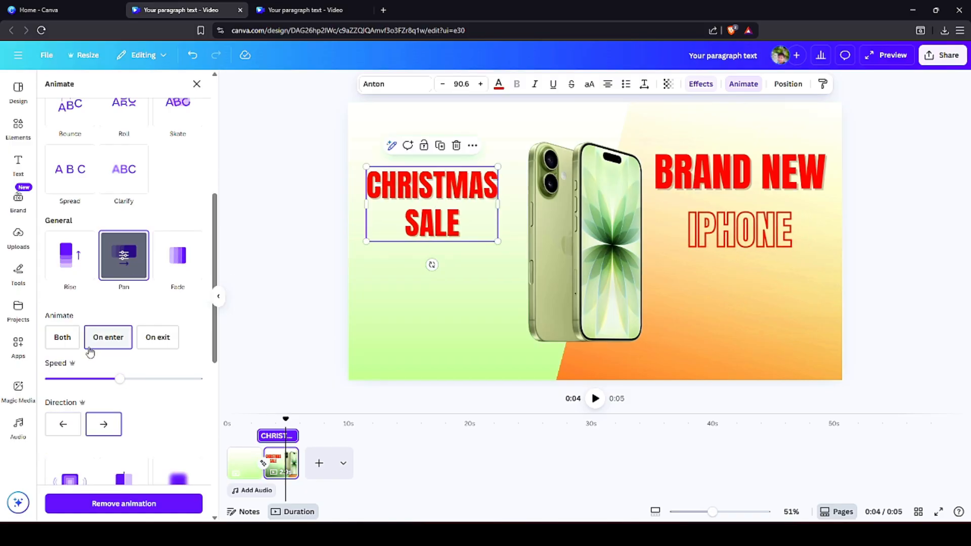
pyautogui.click(63, 337)
pyautogui.moveTo(119, 378); pyautogui.dragTo(99, 380)
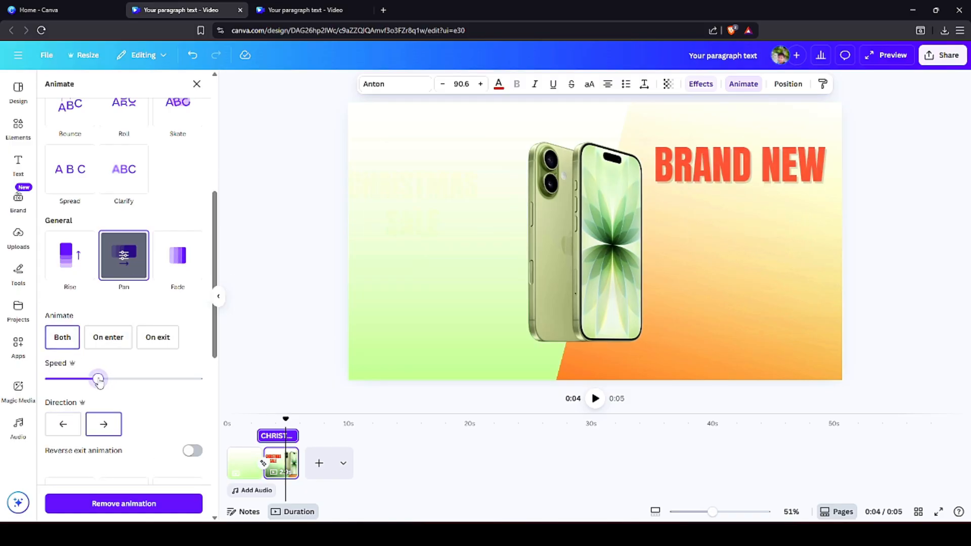
pyautogui.click(192, 451)
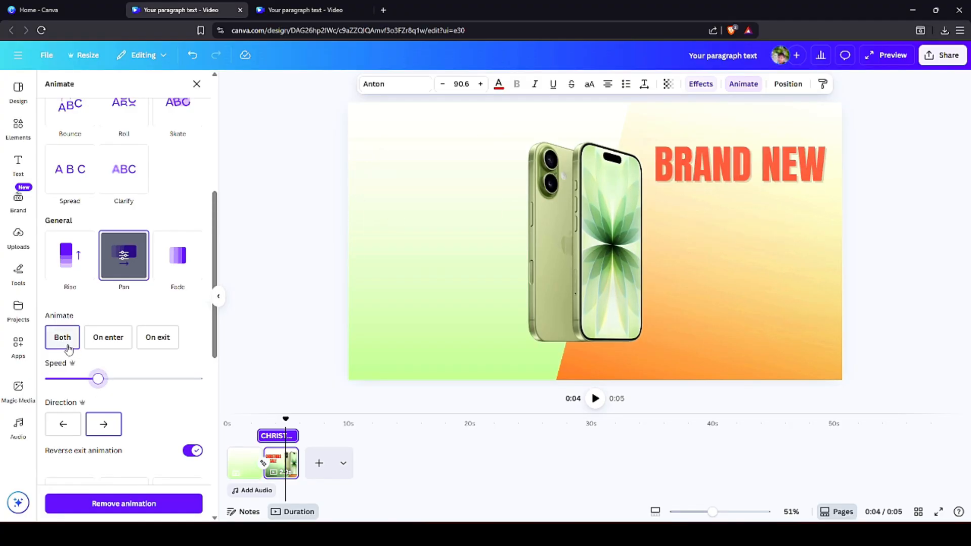
# - Set the BRAND NEW text's Rise animation to both enter and exit, lower its speed slightly and enable the reversed exit
pyautogui.click(733, 172)
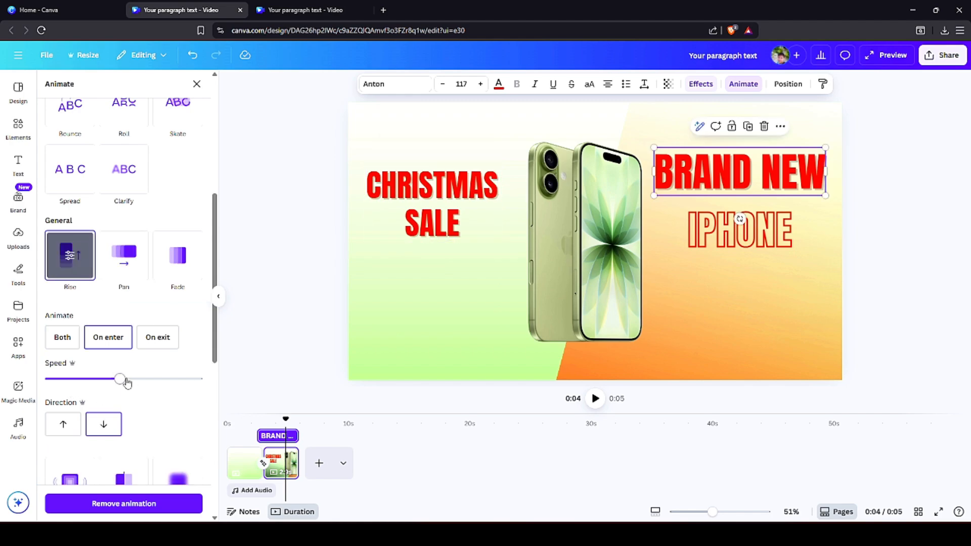
pyautogui.click(58, 339)
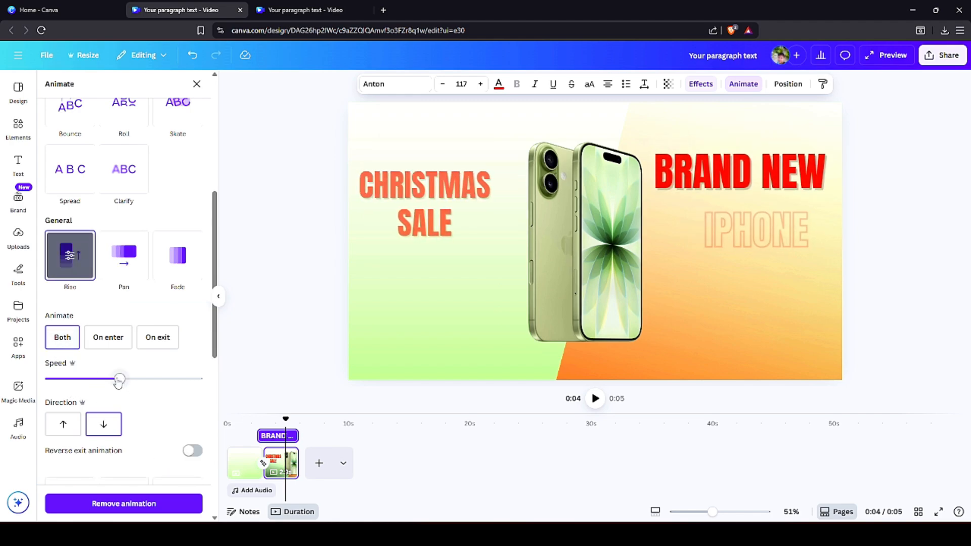
pyautogui.moveTo(115, 379); pyautogui.dragTo(102, 382)
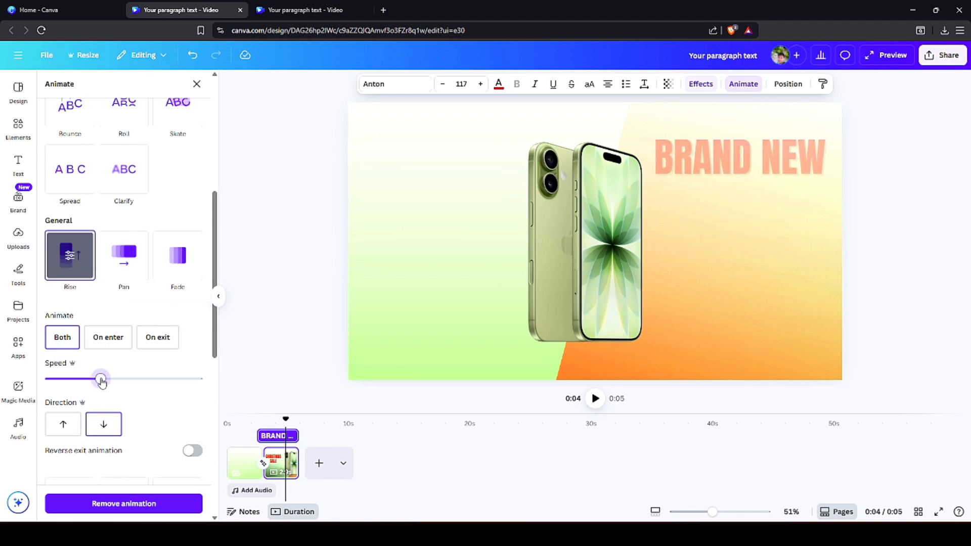
pyautogui.click(194, 452)
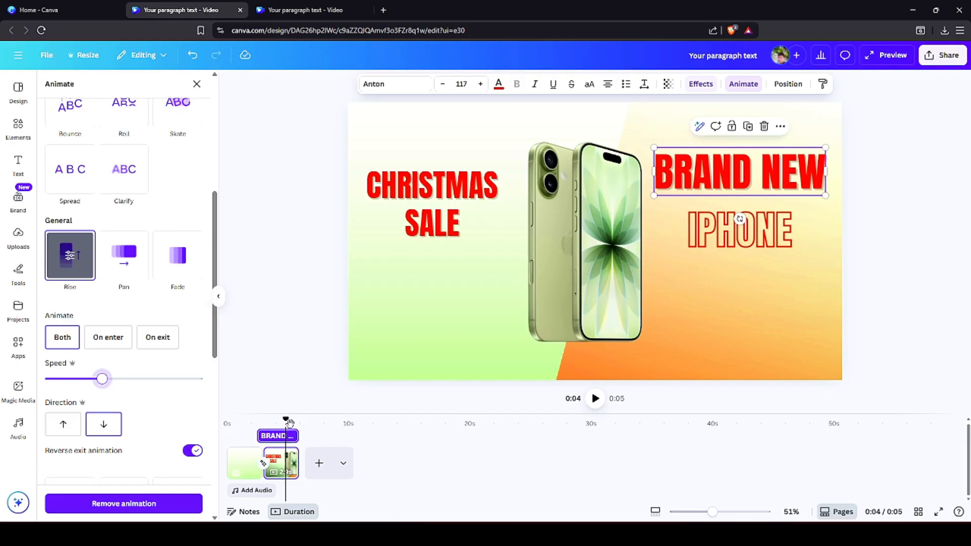
# - Trim the start of the CHRISTMAS SALE text's timing on the second page to align with the beginning of that page's clip
pyautogui.moveTo(285, 420); pyautogui.dragTo(282, 419)
pyautogui.click(281, 366)
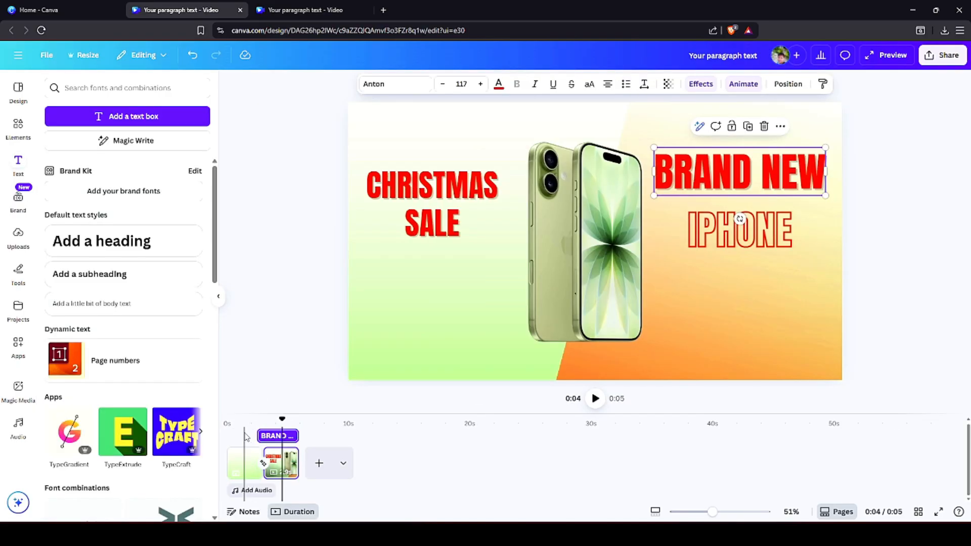
pyautogui.click(246, 437)
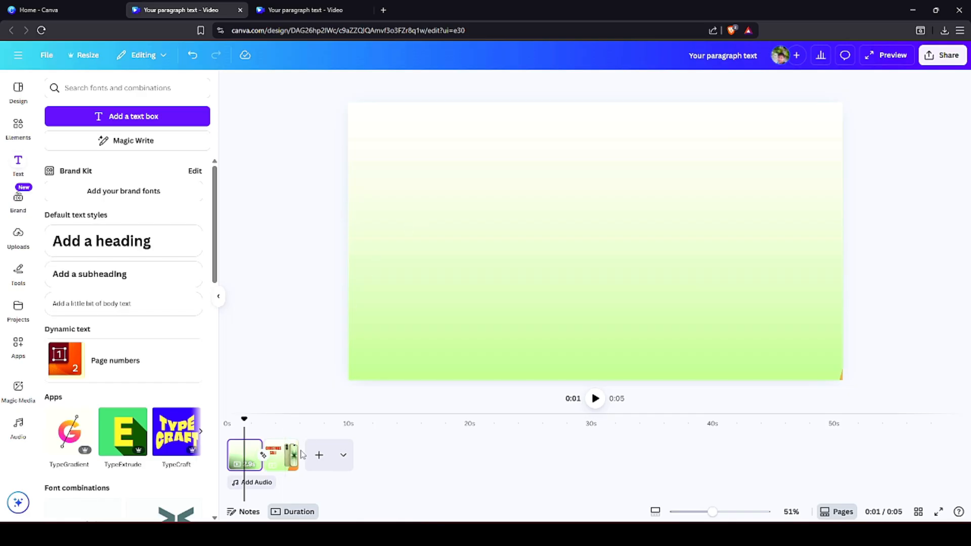
pyautogui.click(276, 453)
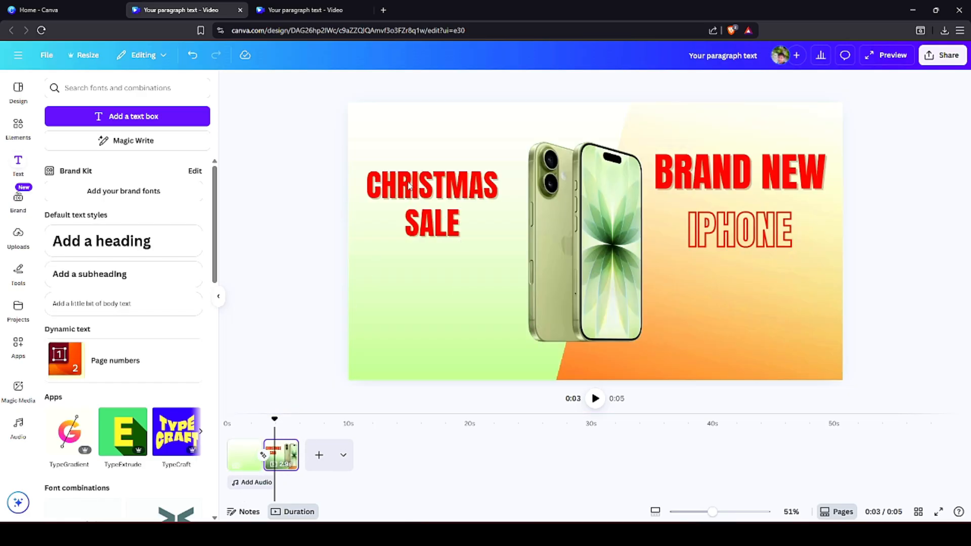
pyautogui.click(409, 186)
pyautogui.moveTo(256, 437); pyautogui.dragTo(264, 436)
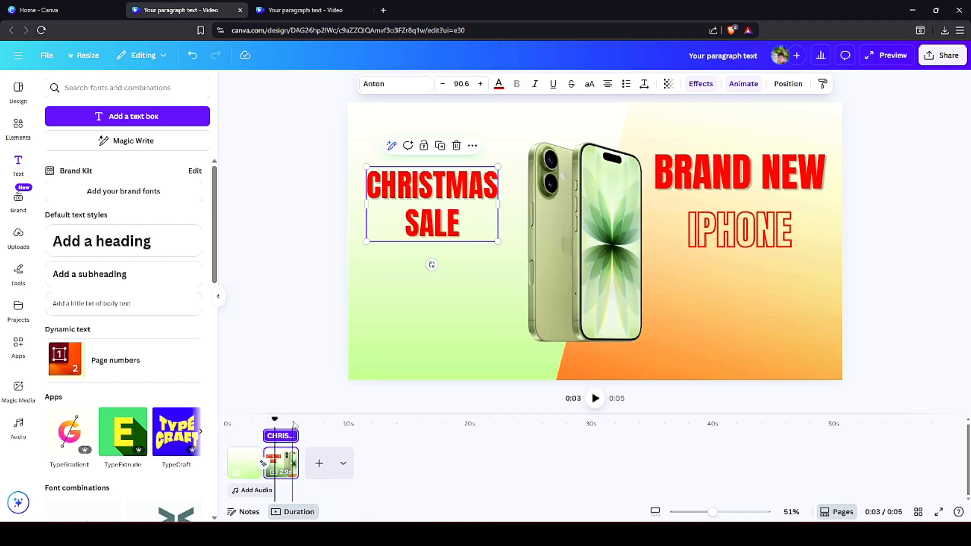
# - Trim the start of the BRAND NEW and IPHONE texts' timing to the beginning of the second page's clip and play the result
pyautogui.click(738, 174)
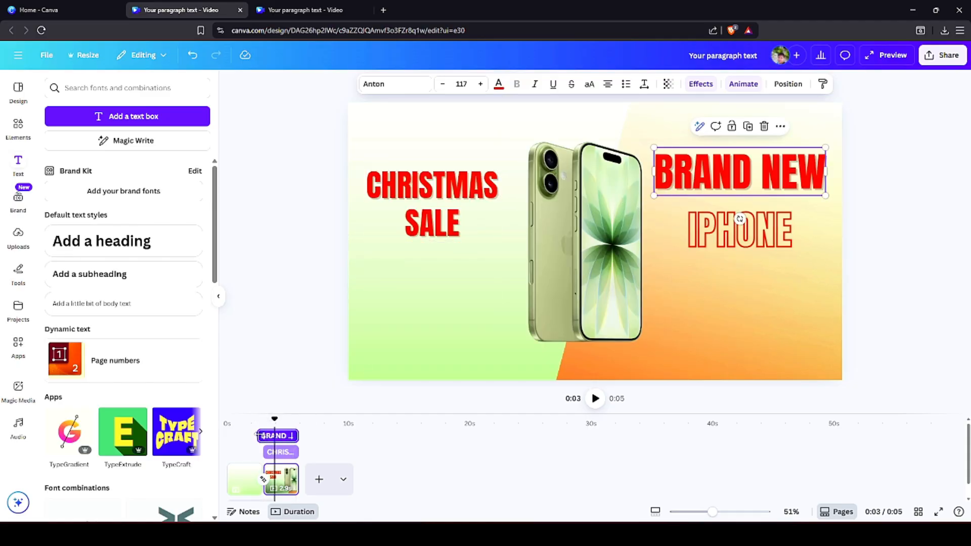
pyautogui.click(771, 252)
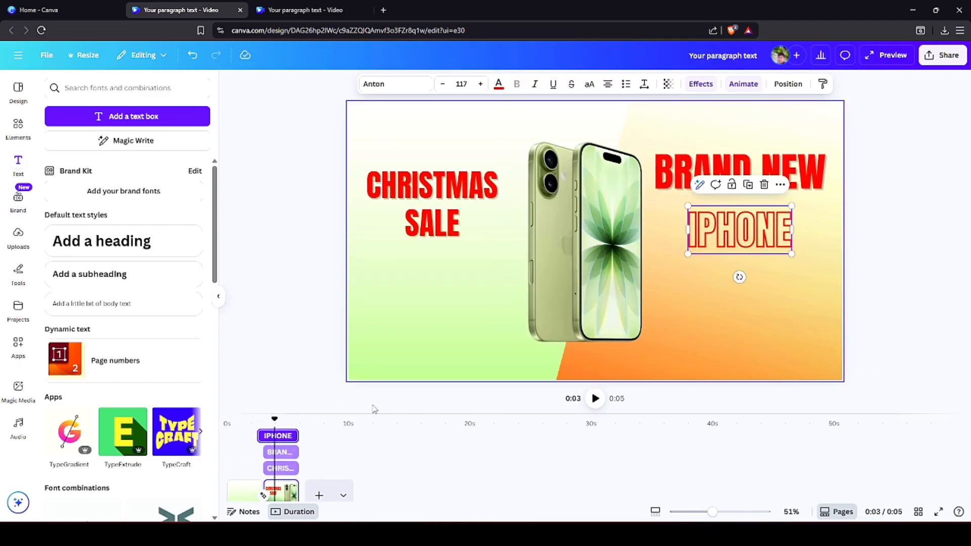
pyautogui.moveTo(259, 436)
pyautogui.mouseDown()
pyautogui.moveTo(273, 421)
pyautogui.moveTo(263, 422)
pyautogui.mouseUp()
pyautogui.press('space')
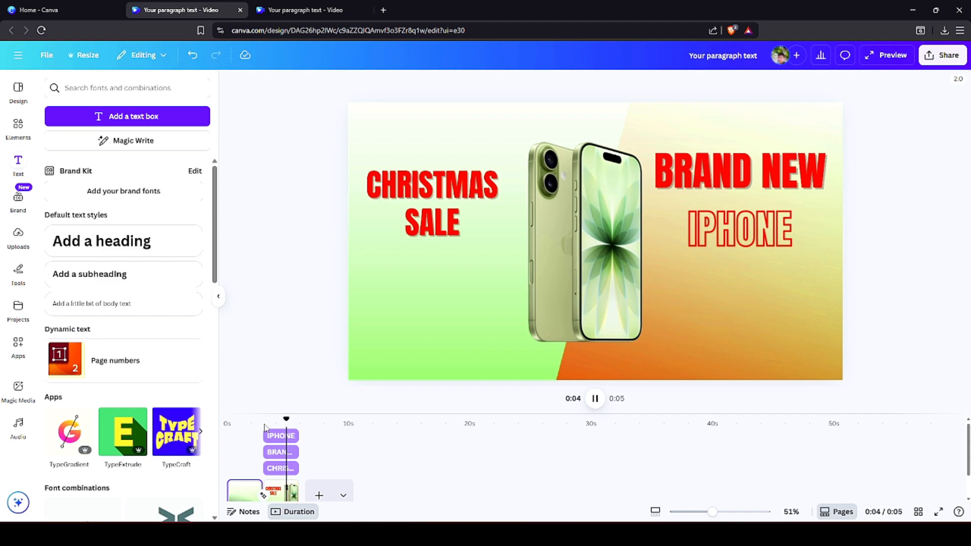
# - Move the IPHONE, BRAND NEW and CHRISTMAS SALE texts slightly lower on the second page and preview that page's animation
pyautogui.click(738, 231)
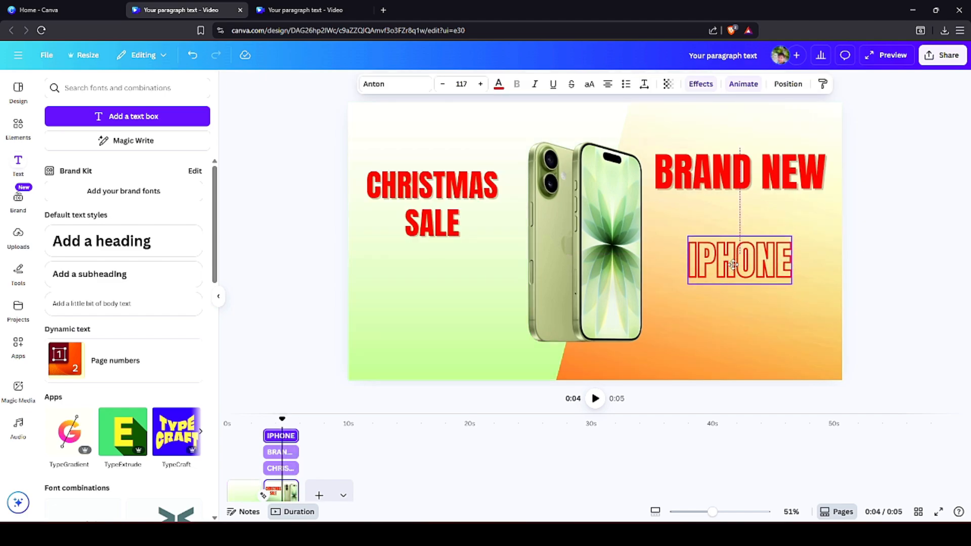
pyautogui.moveTo(744, 181); pyautogui.dragTo(748, 209)
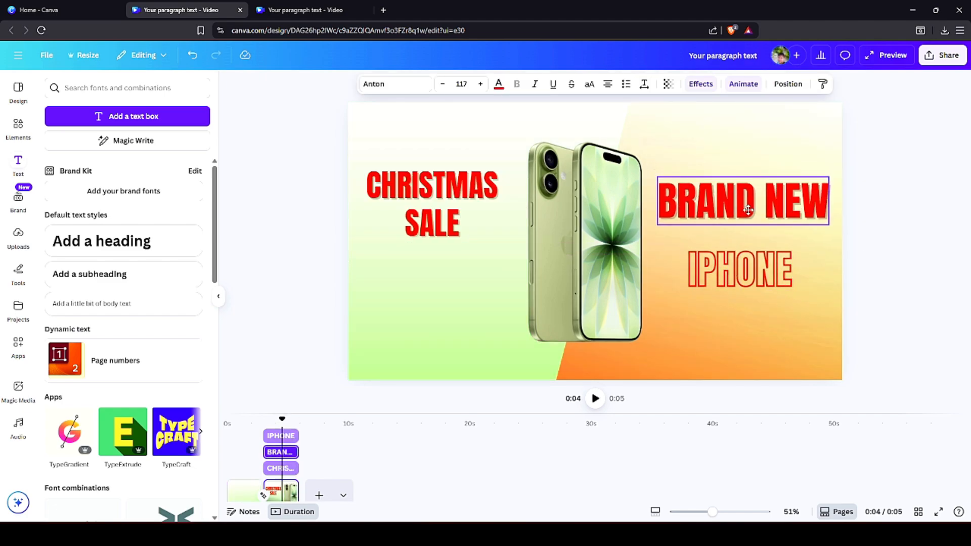
pyautogui.click(443, 185)
pyautogui.moveTo(443, 185); pyautogui.dragTo(443, 212)
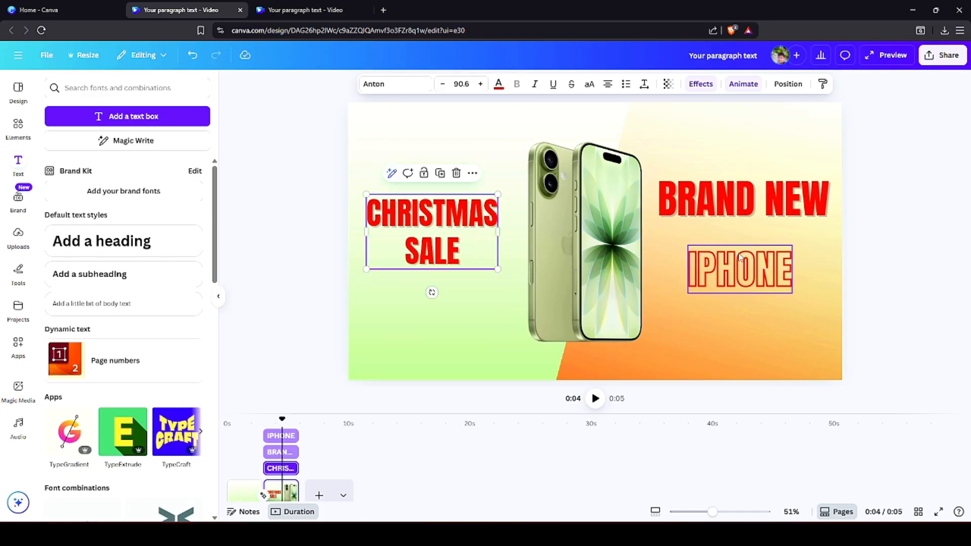
pyautogui.click(752, 274)
pyautogui.moveTo(752, 274); pyautogui.dragTo(752, 270)
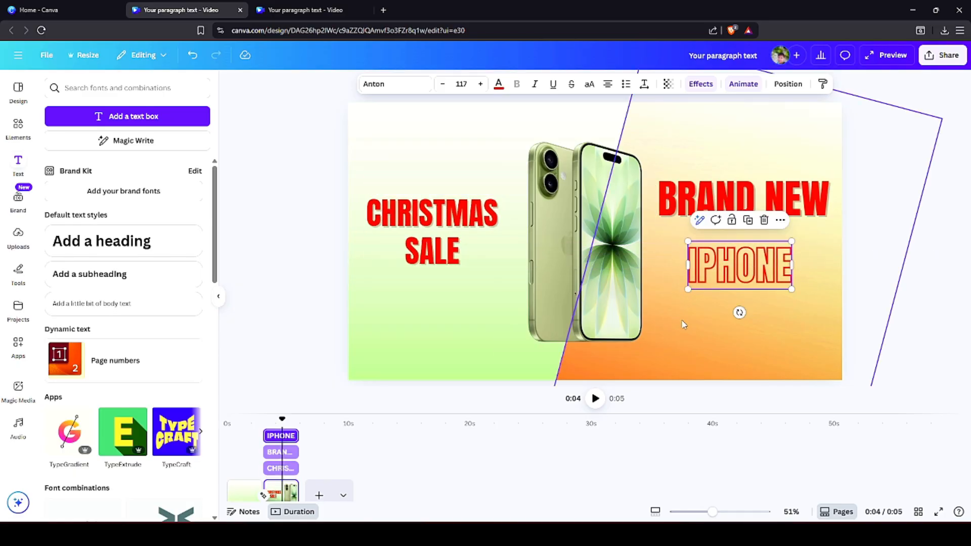
pyautogui.click(907, 314)
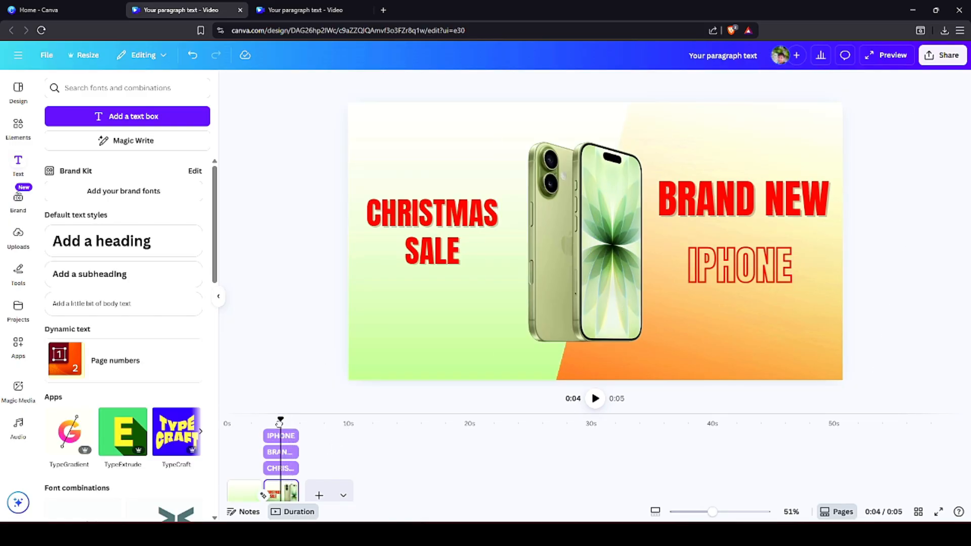
pyautogui.moveTo(282, 419); pyautogui.dragTo(268, 420)
pyautogui.press('space')
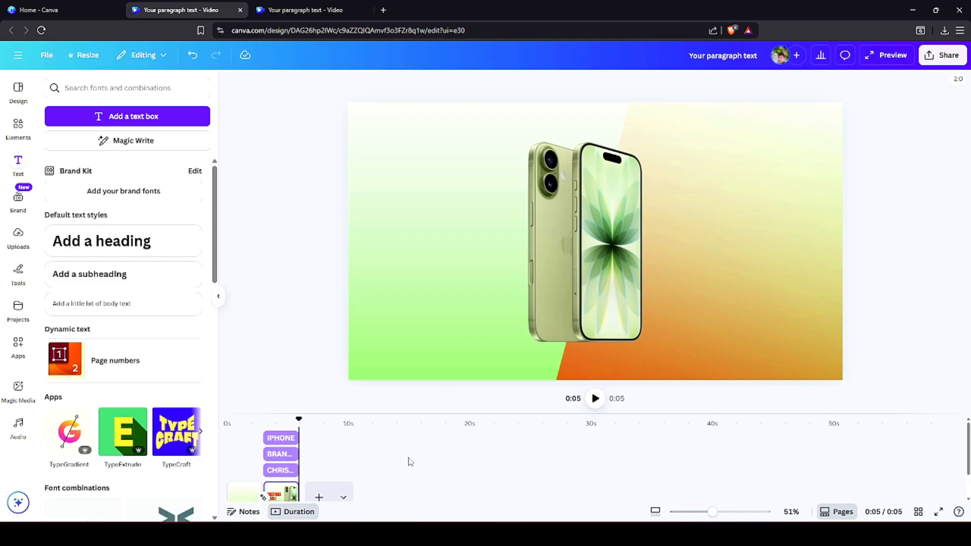
# - Duplicate the second page with the phone and promotional texts
pyautogui.scroll(-1, 403, 462)
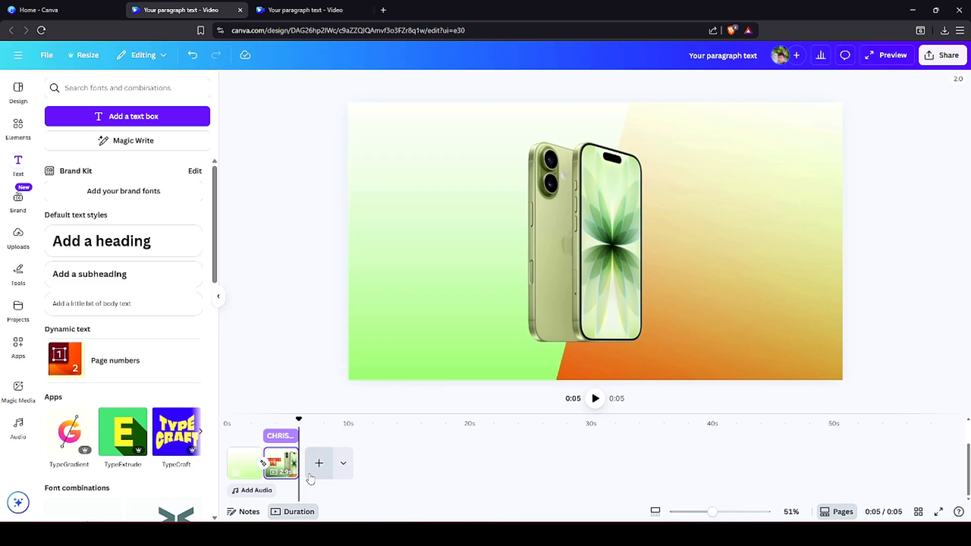
pyautogui.rightClick(281, 470)
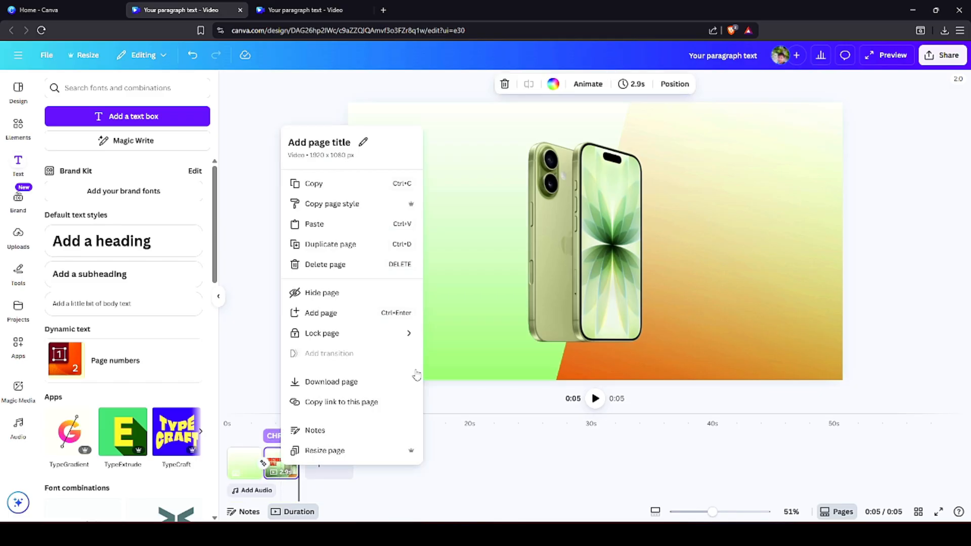
pyautogui.click(331, 245)
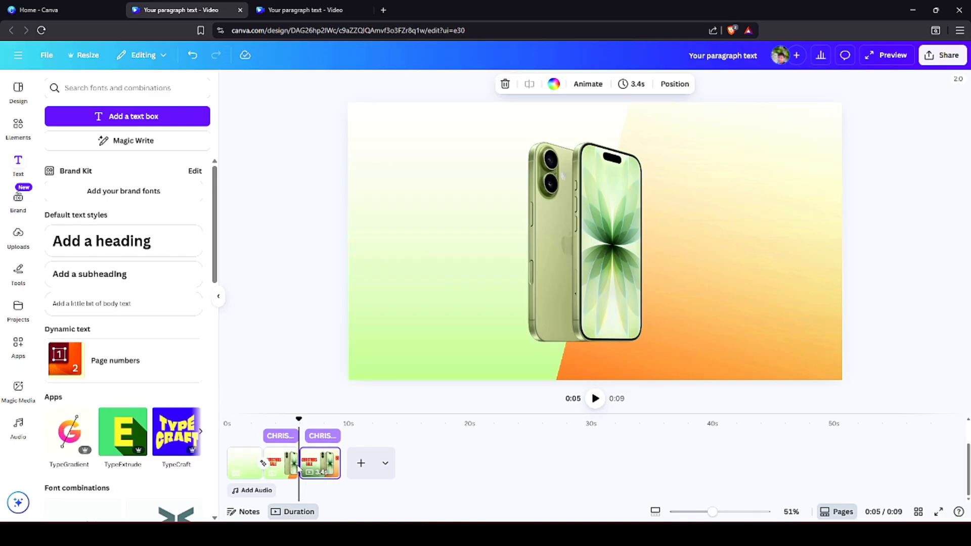
# - Apply a Match & Move transition between the second page and its duplicate, and lengthen the transition's duration
pyautogui.moveTo(297, 421); pyautogui.dragTo(293, 421)
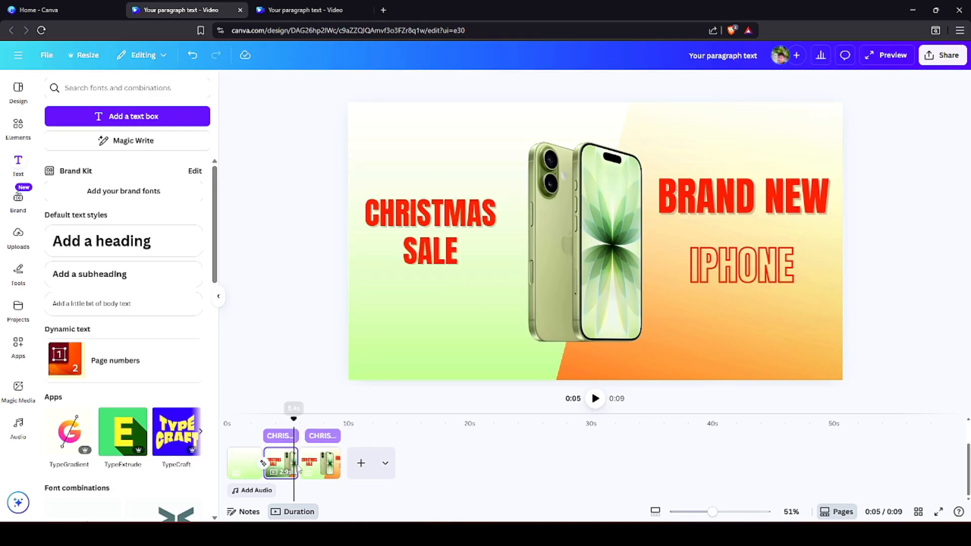
pyautogui.click(297, 473)
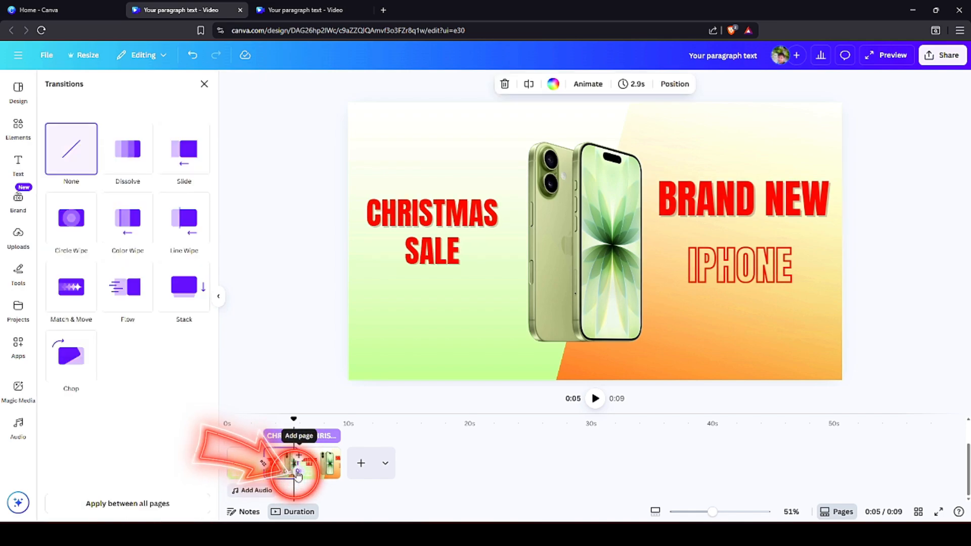
pyautogui.click(72, 289)
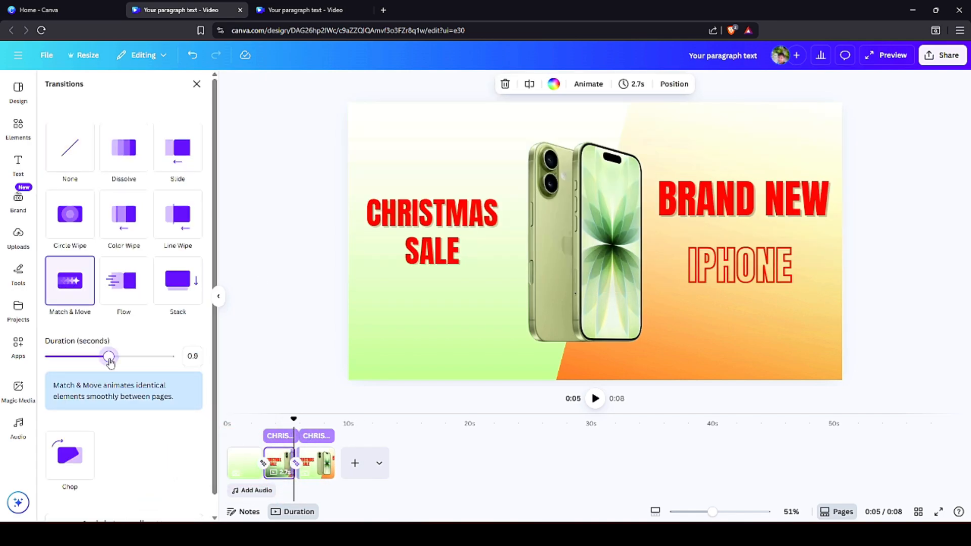
pyautogui.click(277, 331)
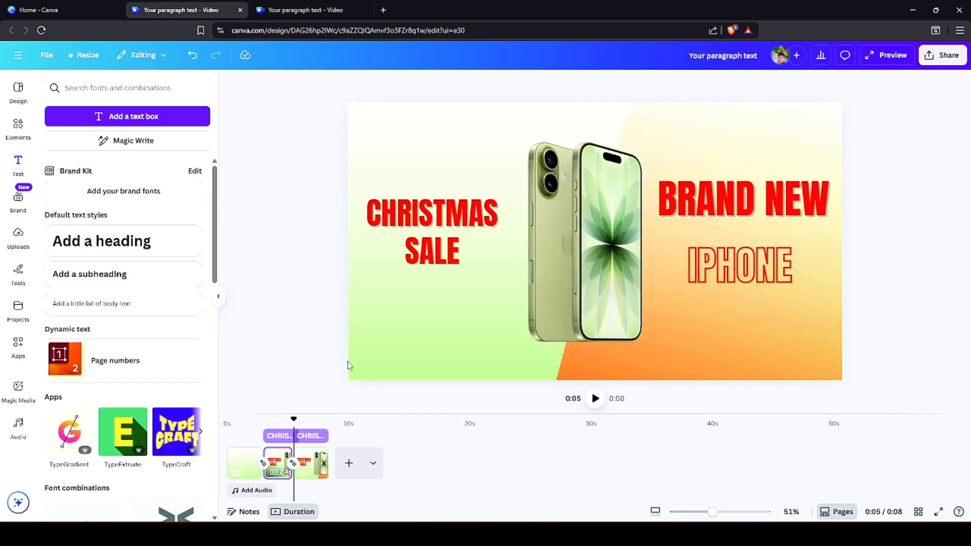
# - Delete the CHRISTMAS SALE, BRAND NEW and IPHONE texts from the duplicated third page
pyautogui.moveTo(297, 419); pyautogui.dragTo(308, 419)
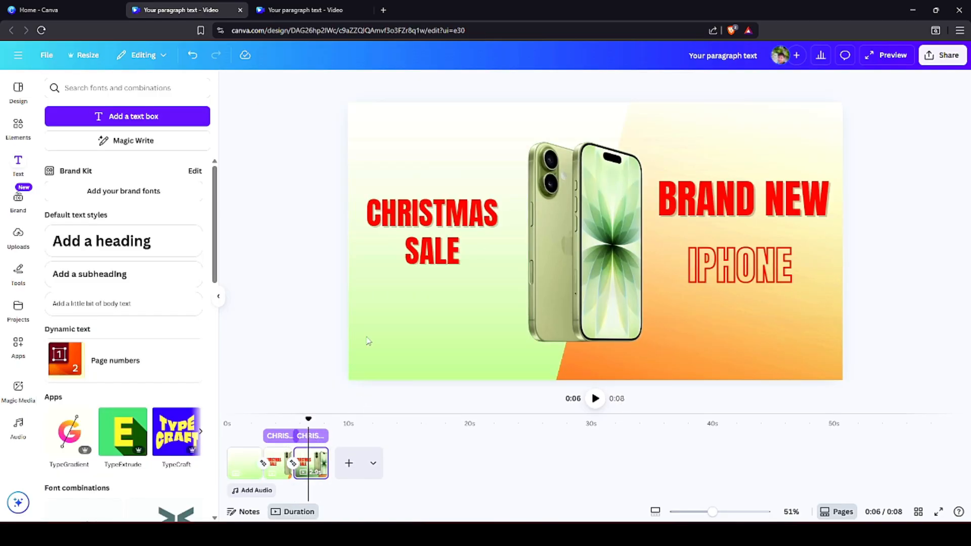
pyautogui.click(437, 220)
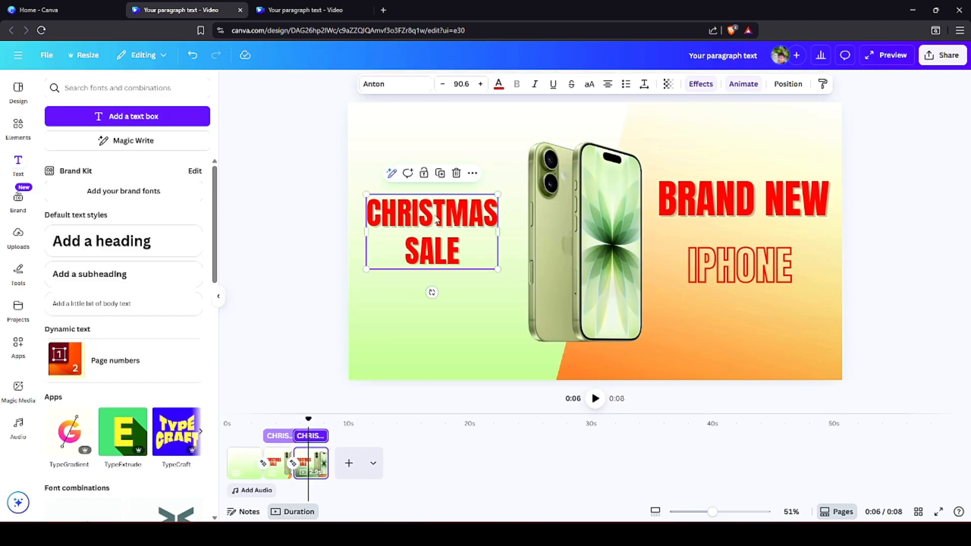
pyautogui.click(457, 174)
pyautogui.click(704, 196)
pyautogui.click(769, 154)
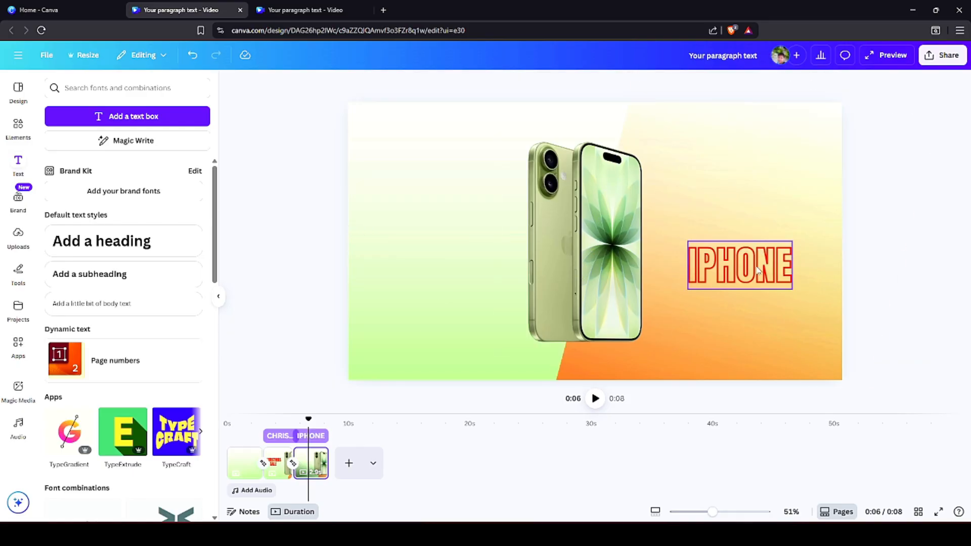
pyautogui.click(718, 264)
pyautogui.click(764, 219)
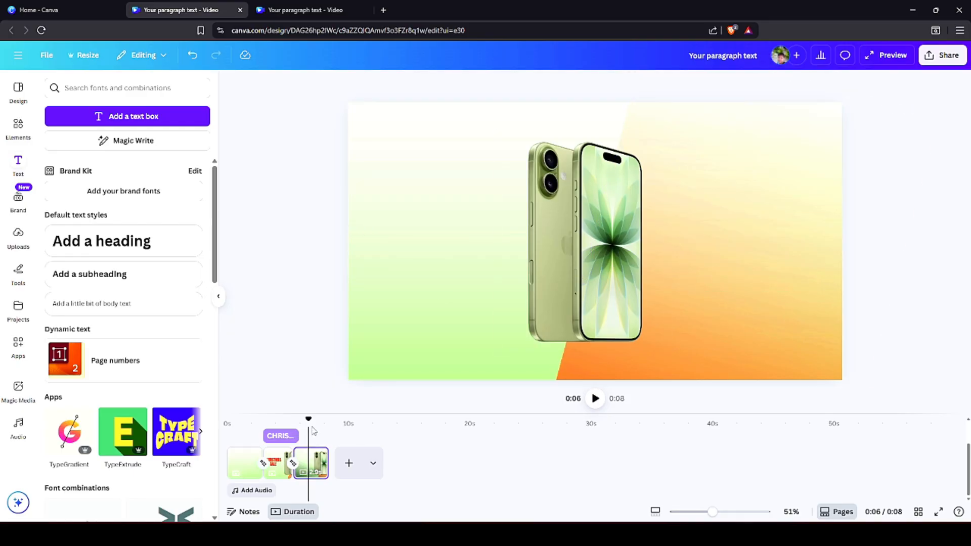
# - Enlarge the phone image on the third page to nearly the page height and move it to the page's left side
pyautogui.click(602, 296)
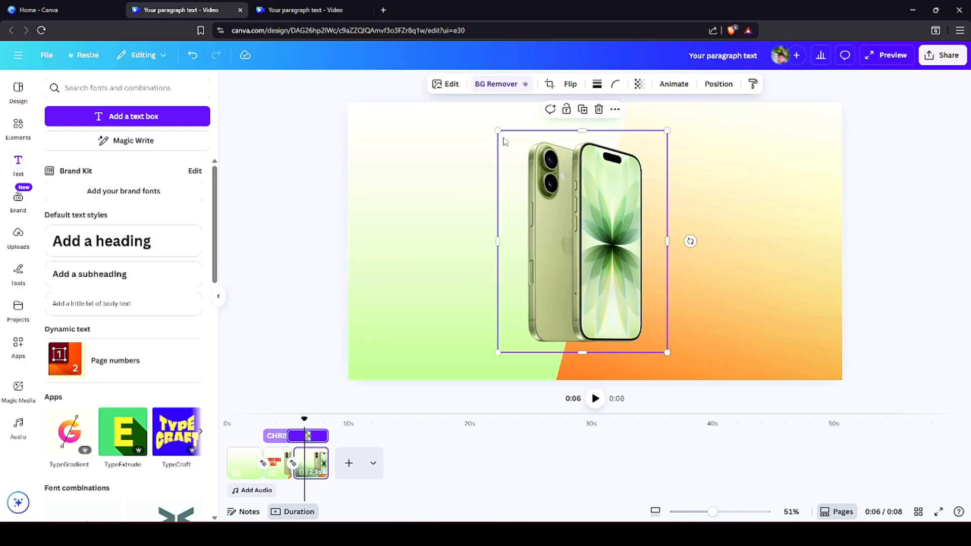
pyautogui.moveTo(499, 132); pyautogui.dragTo(482, 109)
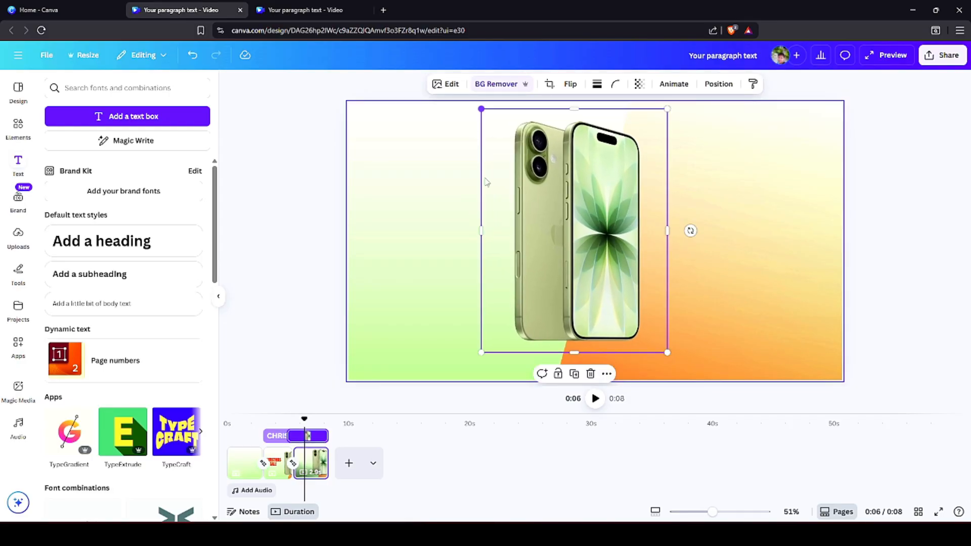
pyautogui.moveTo(477, 358); pyautogui.dragTo(457, 386)
pyautogui.moveTo(597, 224); pyautogui.dragTo(463, 220)
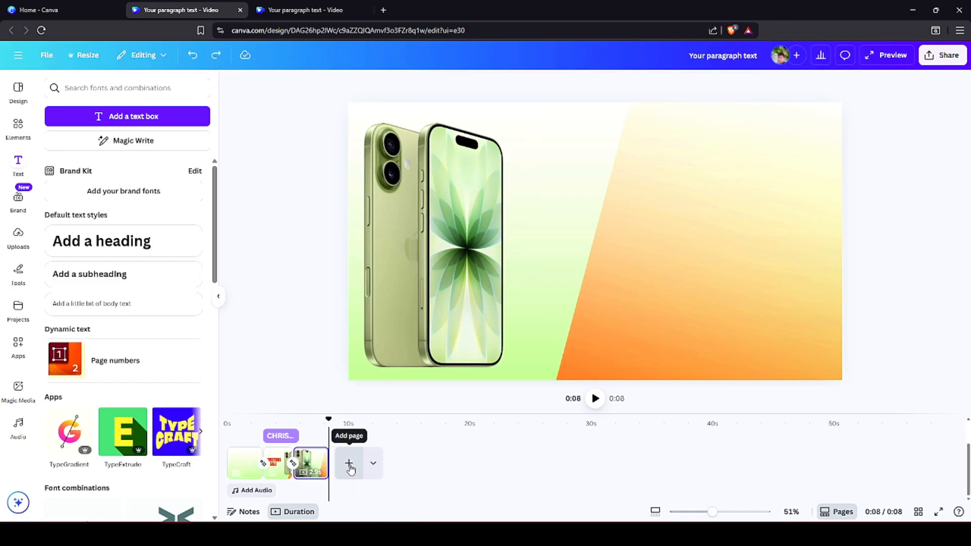
# - Add a blank fourth page and insert a circle shape, enlarged to most of the page height near the page's center
pyautogui.click(349, 463)
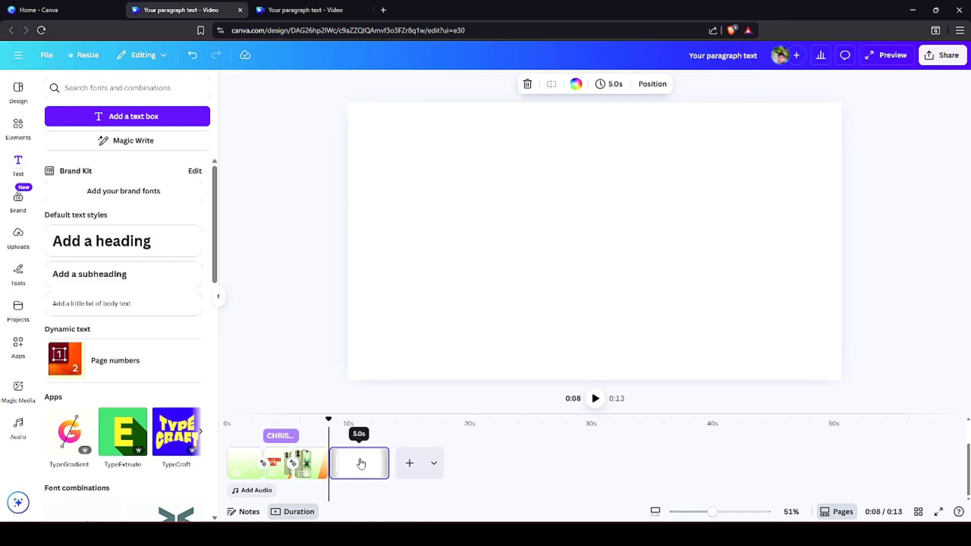
pyautogui.click(22, 123)
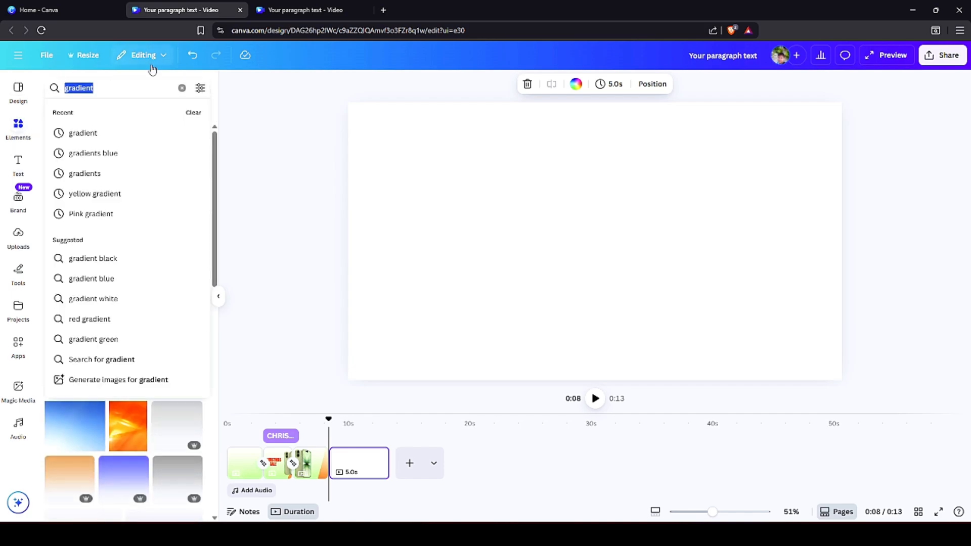
pyautogui.write('CIRCLE')
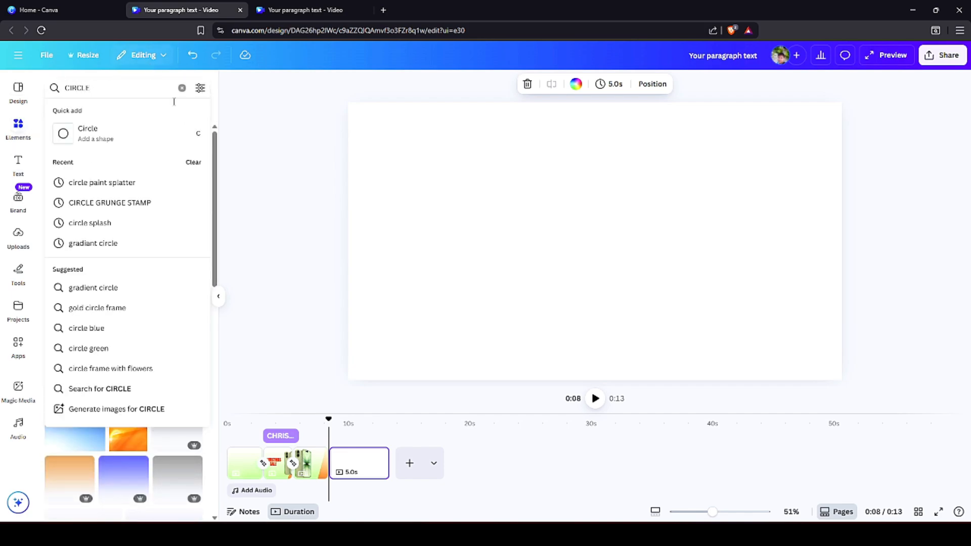
pyautogui.click(99, 145)
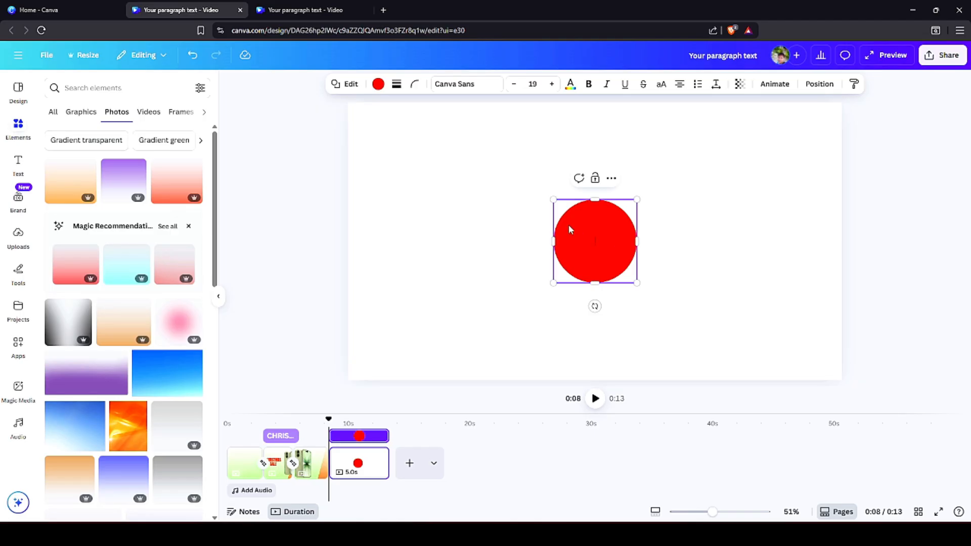
pyautogui.moveTo(554, 200); pyautogui.dragTo(489, 136)
pyautogui.moveTo(703, 331); pyautogui.dragTo(713, 344)
pyautogui.moveTo(489, 135); pyautogui.dragTo(483, 130)
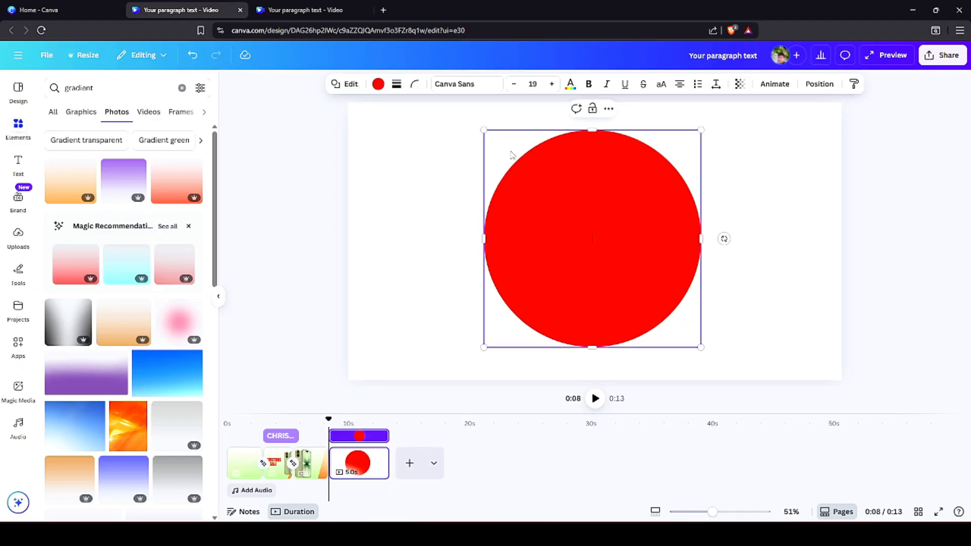
# - Add a text box over the red circle in League Spartan reading 50% and start a second line below it
pyautogui.click(18, 164)
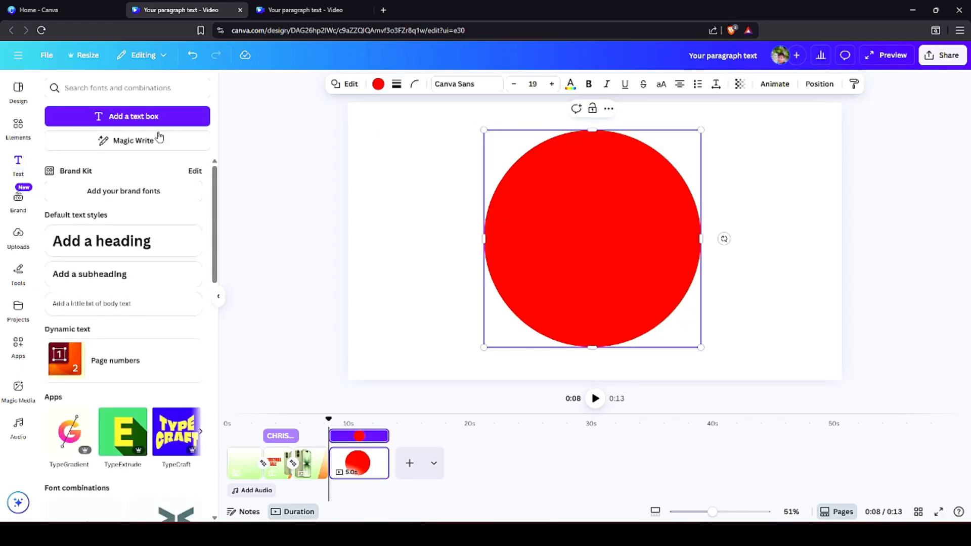
pyautogui.click(115, 116)
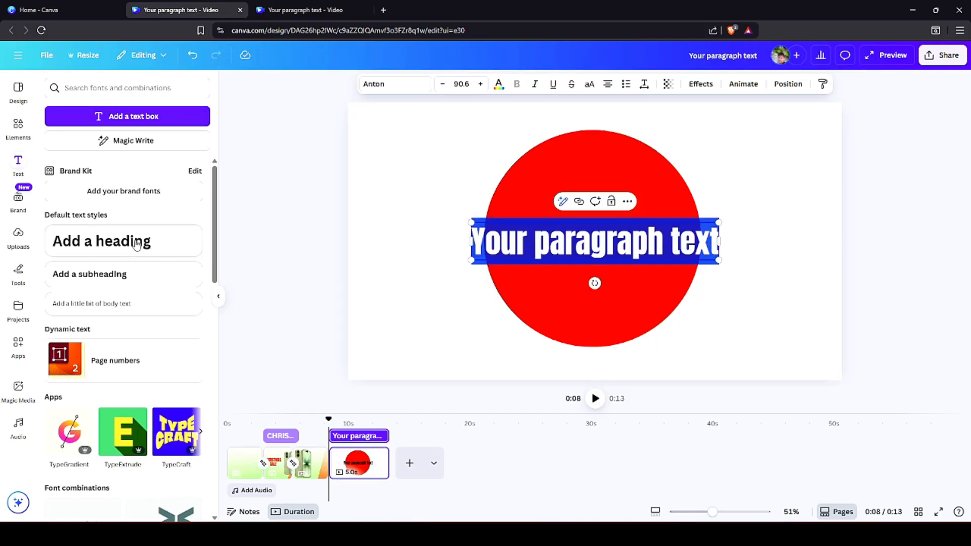
pyautogui.click(369, 87)
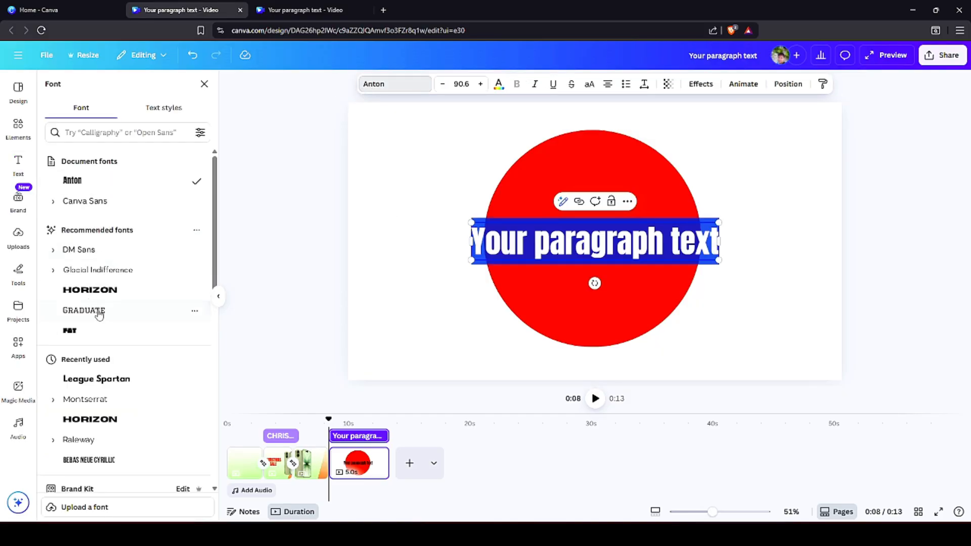
pyautogui.click(126, 381)
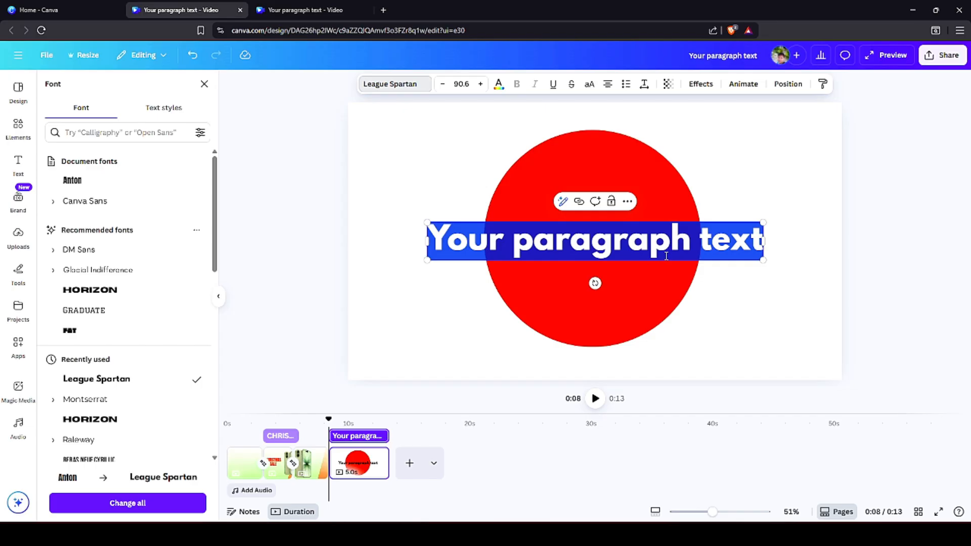
pyautogui.write('50')
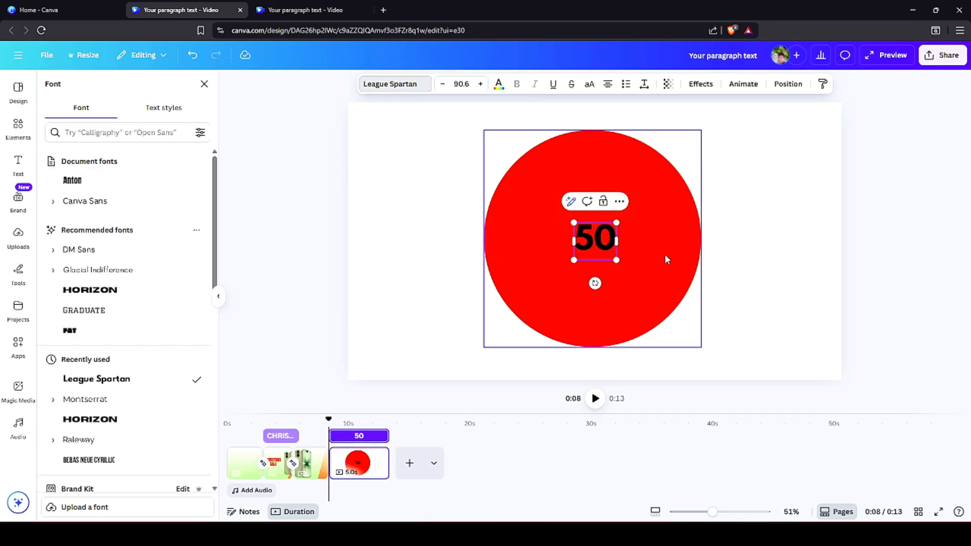
pyautogui.write('%')
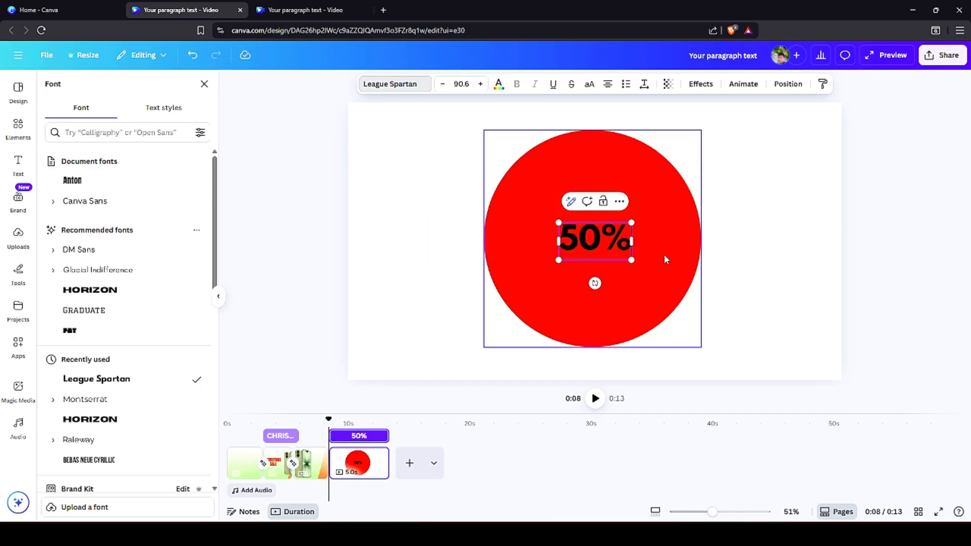
pyautogui.press('Return')
pyautogui.write('o')
pyautogui.press('BackSpace')
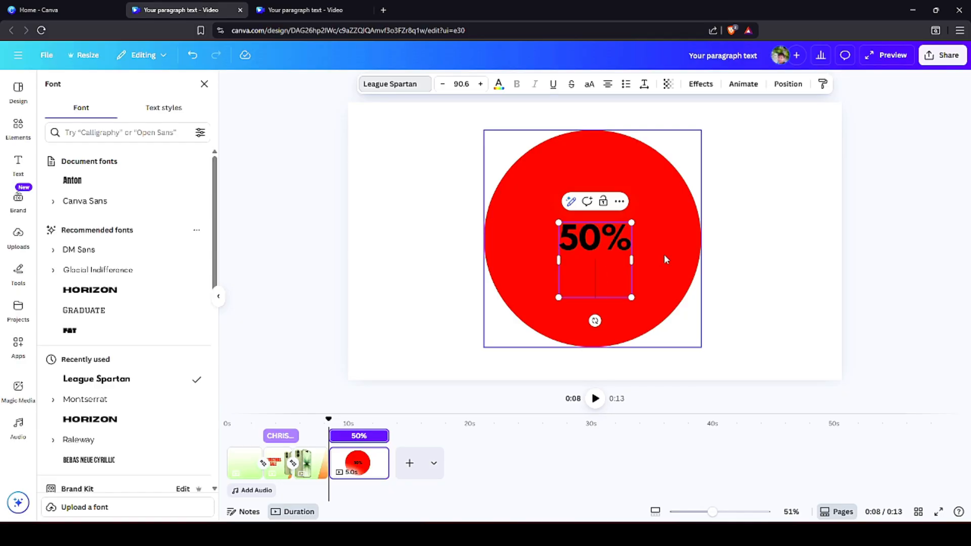
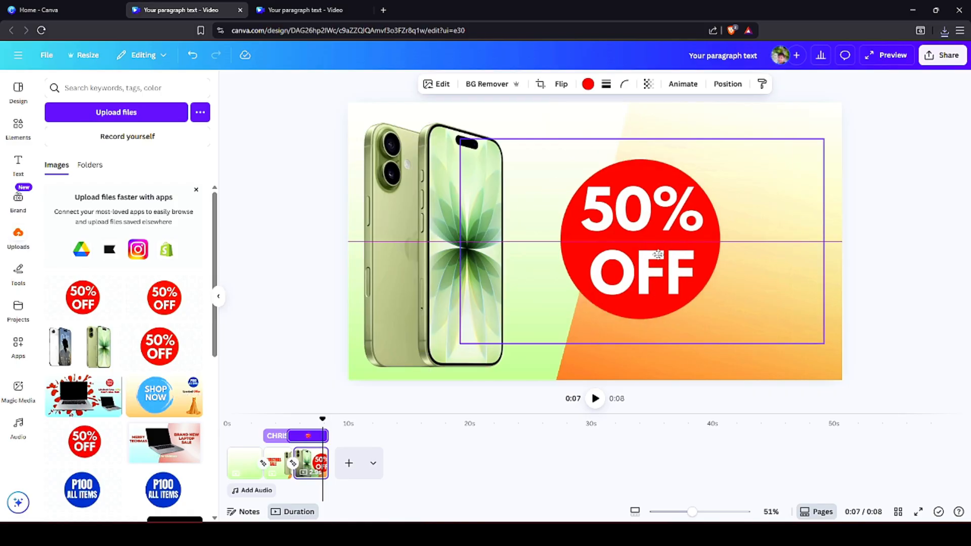
# - Crop the empty margins around the 50% OFF badge on the third page and position it over the orange area beside the phone
pyautogui.moveTo(888, 254); pyautogui.dragTo(789, 255)
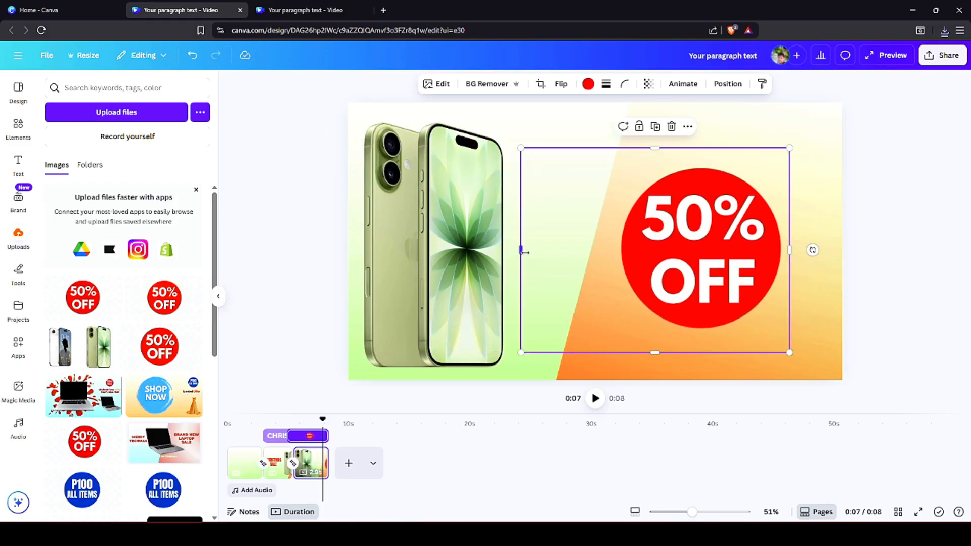
pyautogui.moveTo(520, 249); pyautogui.dragTo(609, 251)
pyautogui.moveTo(701, 352); pyautogui.dragTo(701, 342)
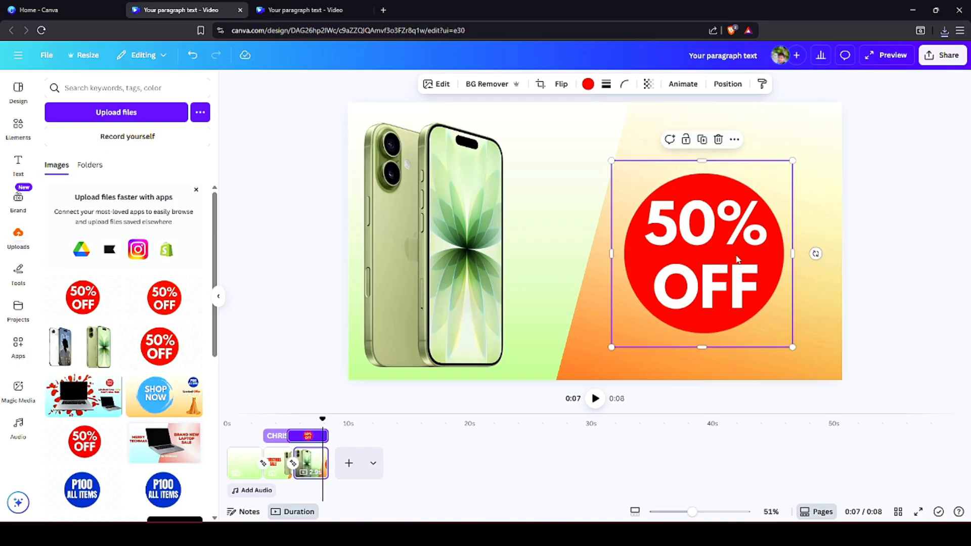
pyautogui.moveTo(736, 257); pyautogui.dragTo(733, 249)
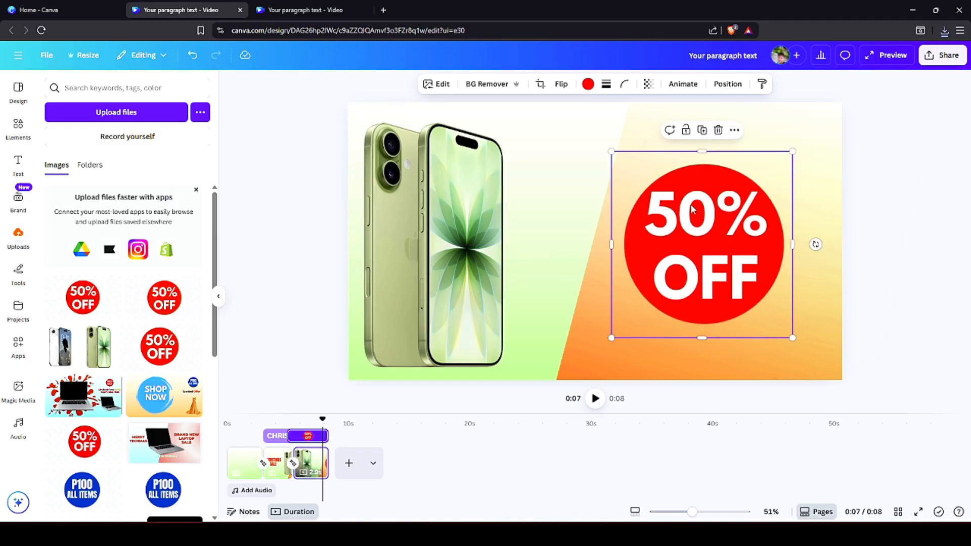
# - Apply the Stomp animation to the 50% OFF badge on enter
pyautogui.click(683, 85)
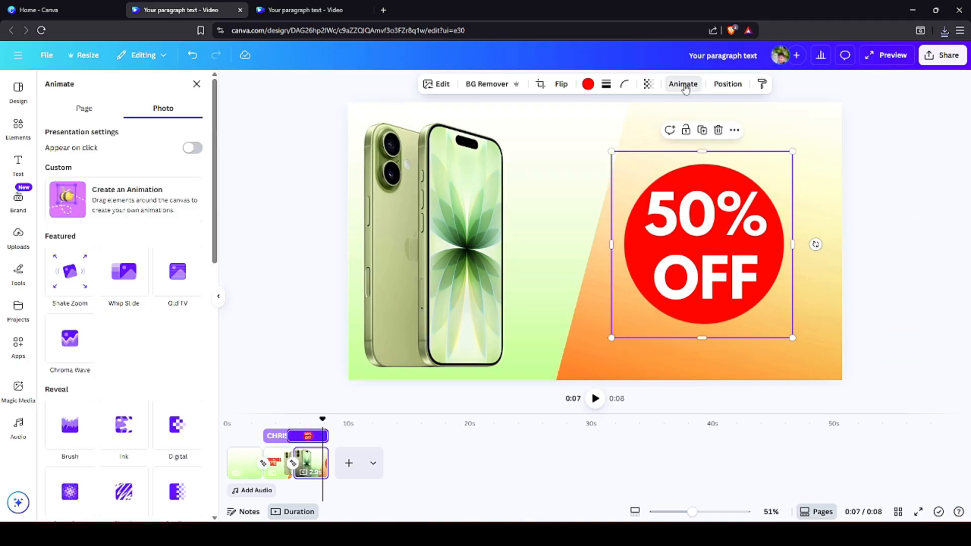
pyautogui.scroll(-10, 139, 349)
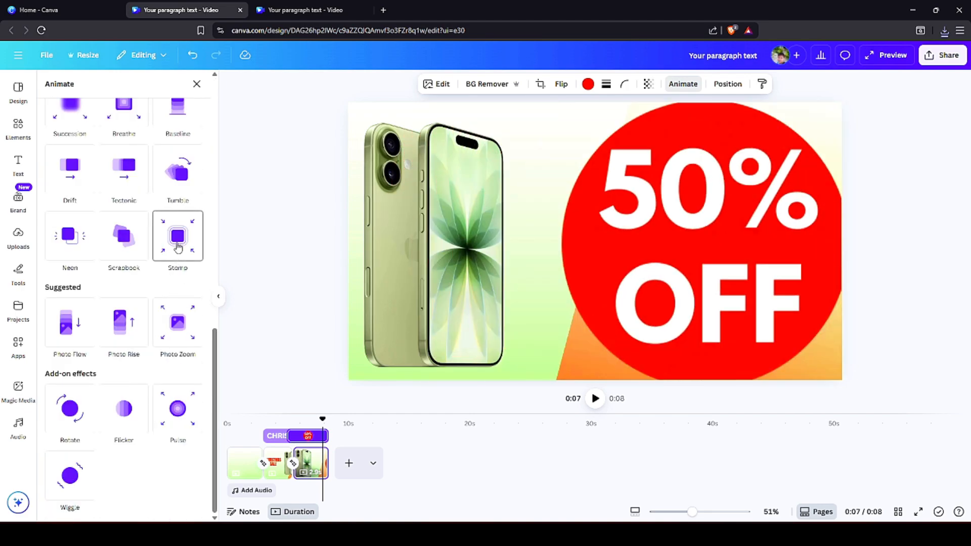
pyautogui.click(178, 247)
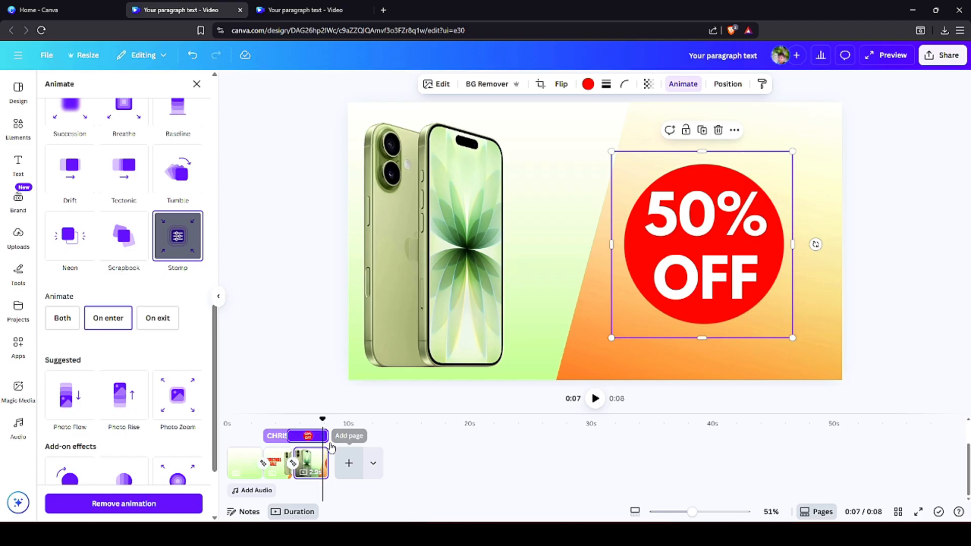
pyautogui.click(319, 310)
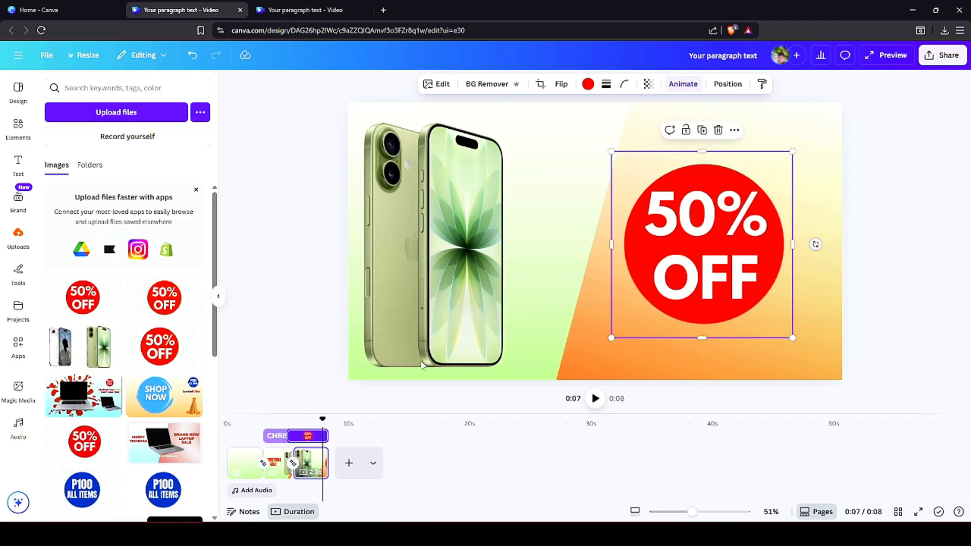
# - Align the start of the 50% OFF badge's timing with the end of the second page's texts, and play the result
pyautogui.moveTo(293, 436)
pyautogui.mouseDown()
pyautogui.moveTo(303, 436)
pyautogui.moveTo(290, 436)
pyautogui.mouseUp()
pyautogui.click(277, 436)
pyautogui.click(301, 436)
pyautogui.click(283, 437)
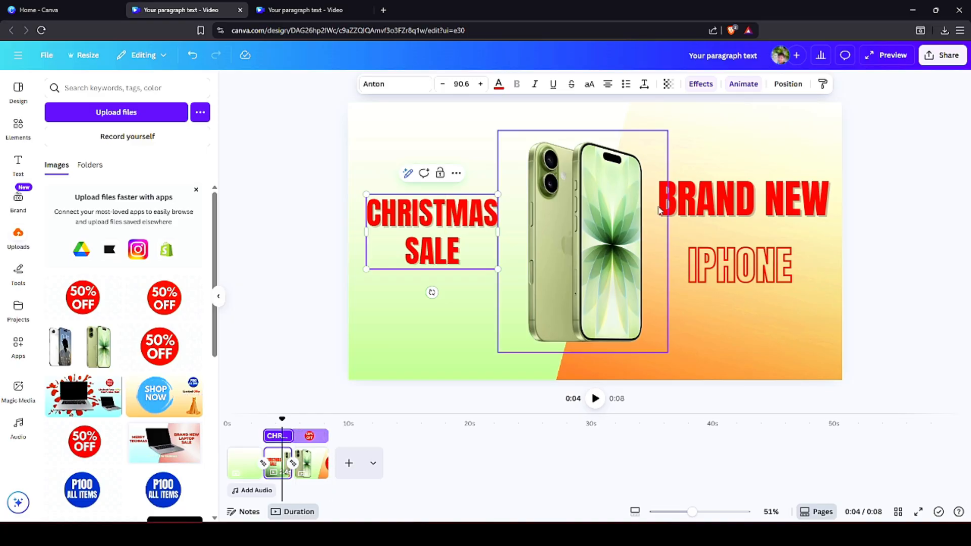
pyautogui.click(718, 212)
pyautogui.click(720, 267)
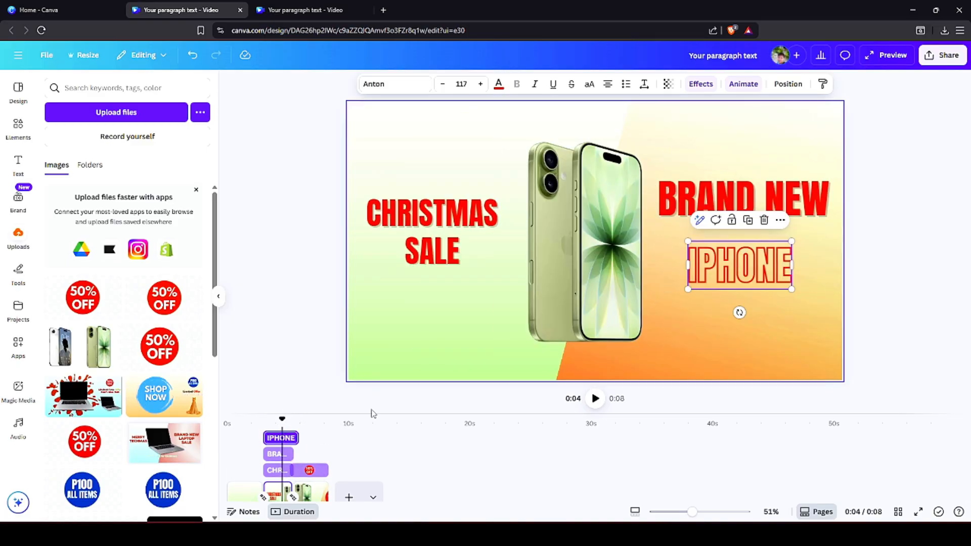
pyautogui.click(309, 471)
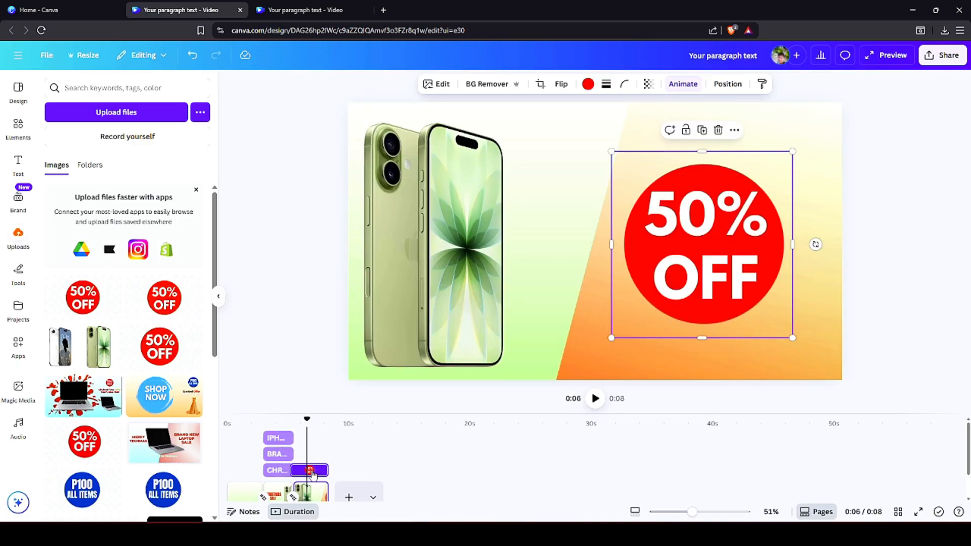
pyautogui.moveTo(293, 470); pyautogui.dragTo(293, 470)
pyautogui.moveTo(306, 420); pyautogui.dragTo(282, 424)
pyautogui.press('space')
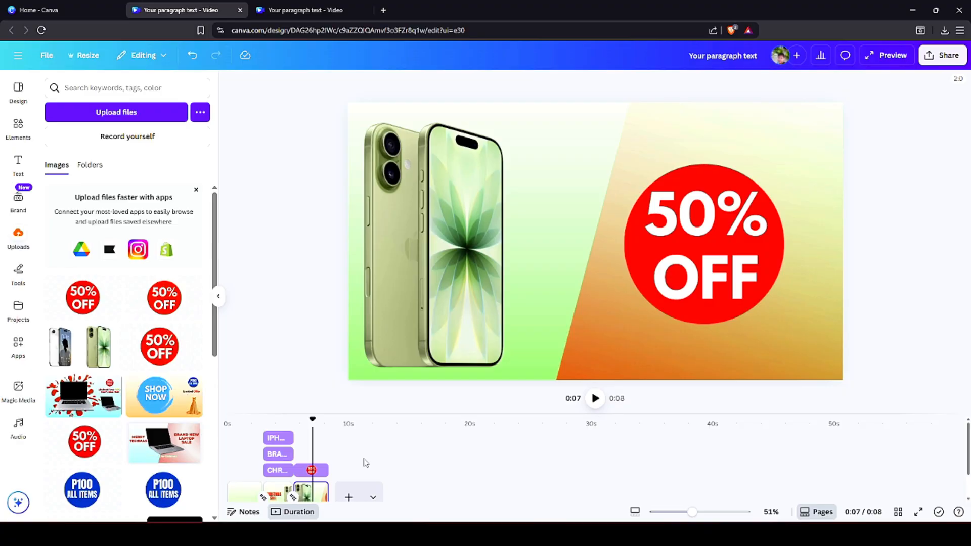
# - Duplicate the third page and remove the Stomp animation from the 50% OFF badge on the copy
pyautogui.scroll(-1, 364, 460)
pyautogui.rightClick(312, 466)
pyautogui.click(441, 290)
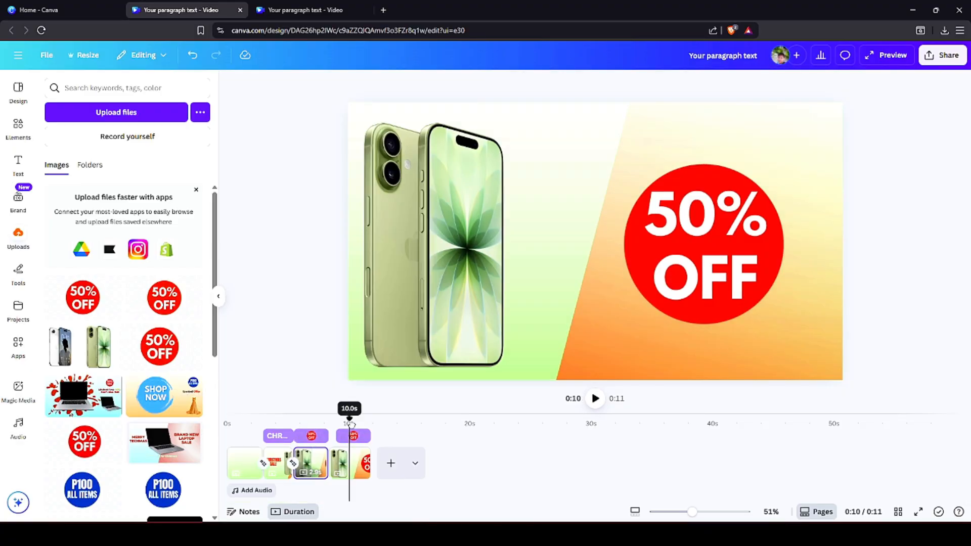
pyautogui.click(686, 262)
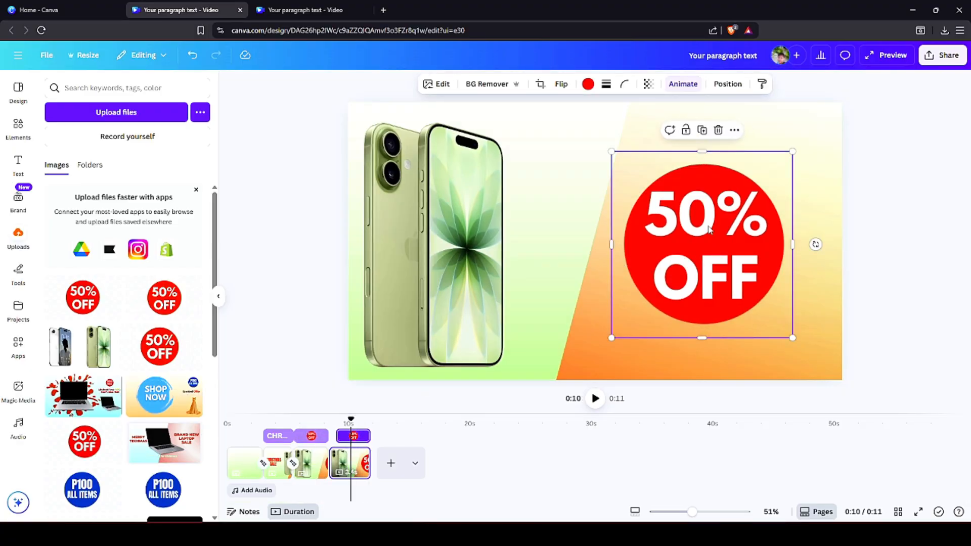
pyautogui.click(684, 84)
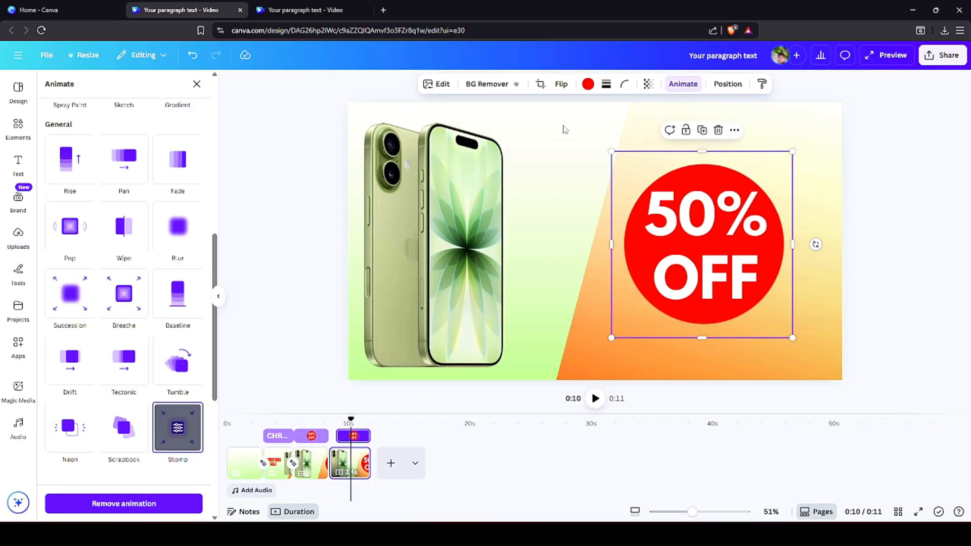
pyautogui.click(121, 505)
pyautogui.click(197, 85)
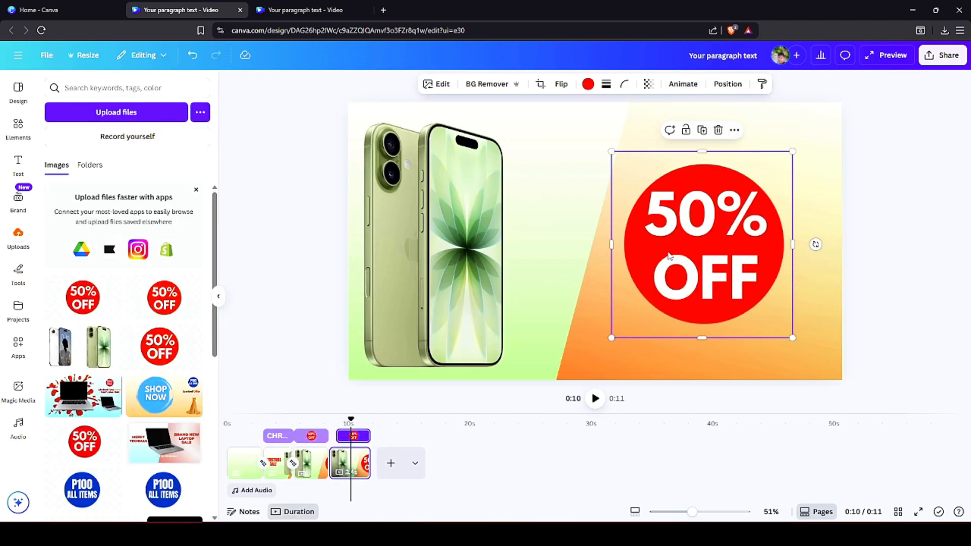
# - Shrink the 50% OFF badge on the fourth page to under half its size and move it to the page's upper-right corner
pyautogui.moveTo(611, 337); pyautogui.dragTo(720, 225)
pyautogui.moveTo(761, 195); pyautogui.dragTo(793, 163)
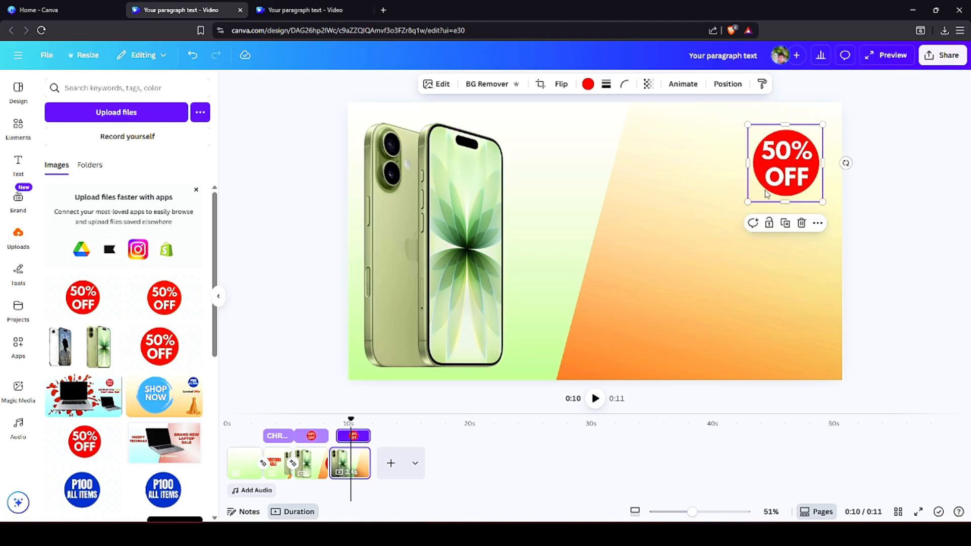
pyautogui.moveTo(780, 186); pyautogui.dragTo(779, 177)
pyautogui.click(476, 246)
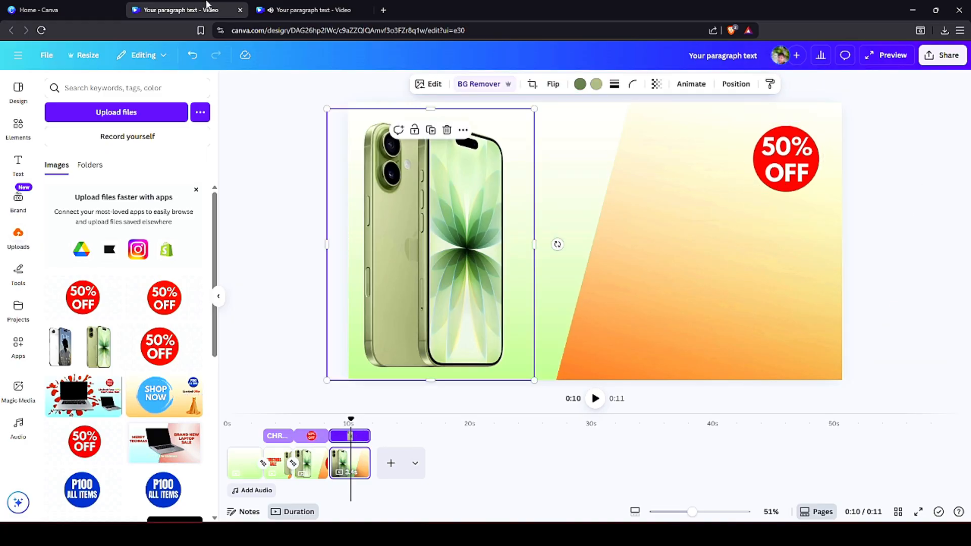
# - Apply the Digital animation to the small 50% OFF badge on the fourth page
pyautogui.click(785, 159)
pyautogui.click(683, 84)
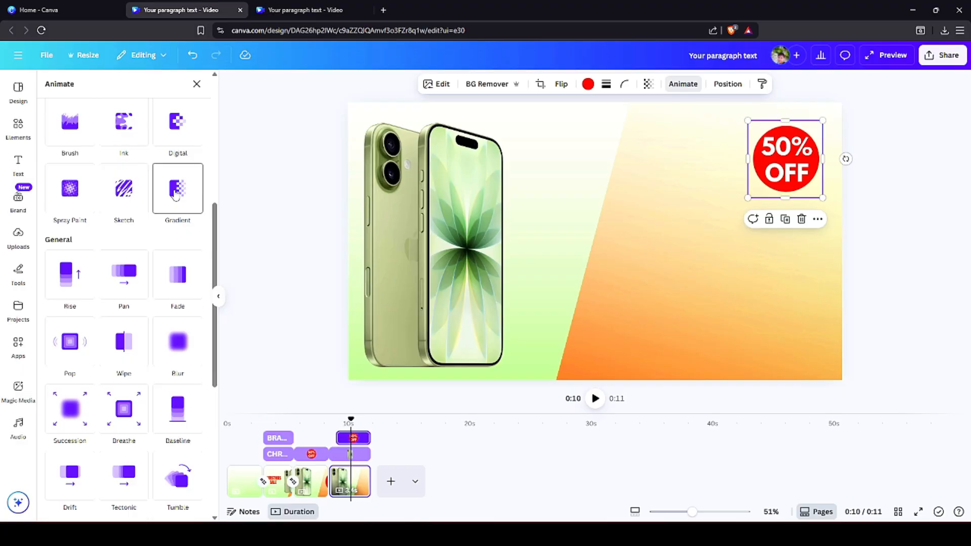
pyautogui.click(177, 124)
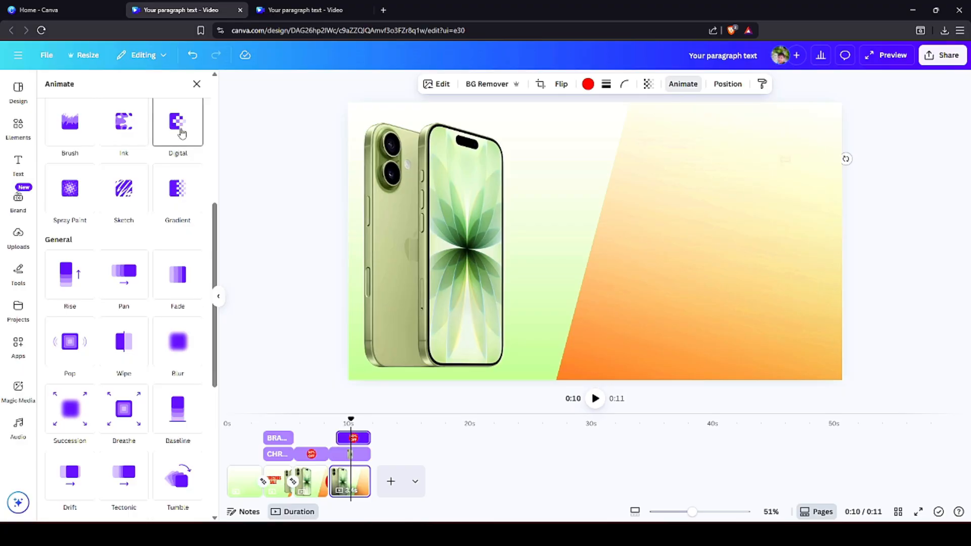
pyautogui.click(197, 84)
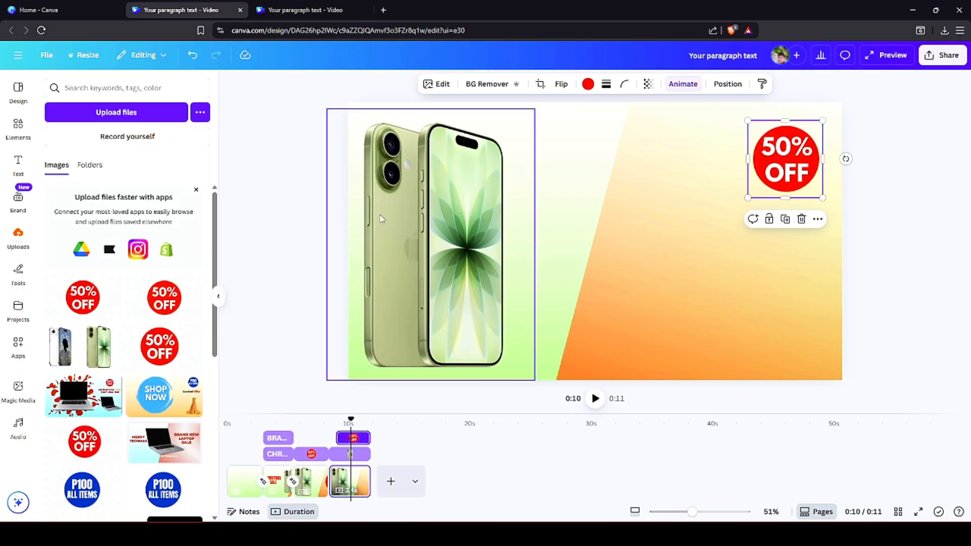
# - Shrink the phone image on the fourth page and center it vertically near the page's left edge
pyautogui.click(384, 218)
pyautogui.moveTo(534, 110); pyautogui.dragTo(504, 147)
pyautogui.moveTo(504, 381); pyautogui.dragTo(476, 342)
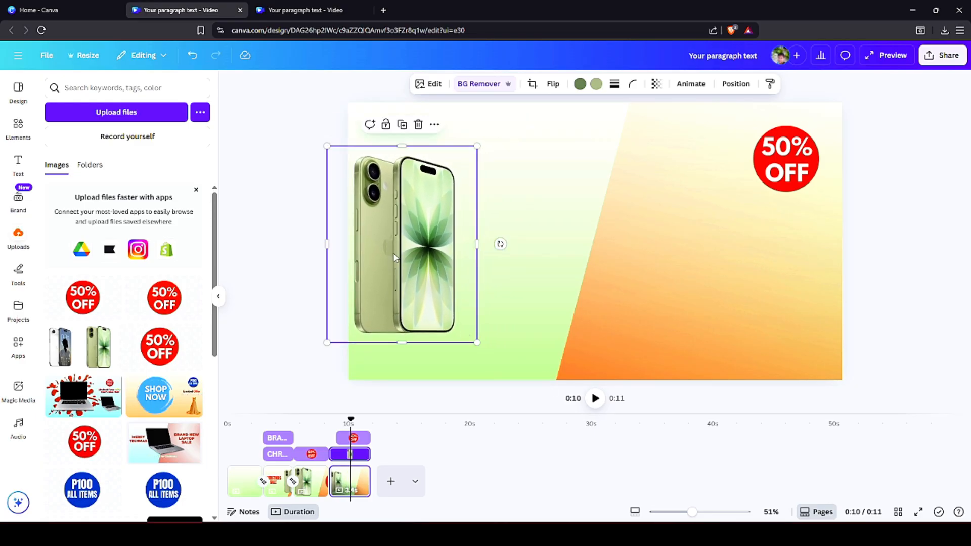
pyautogui.moveTo(390, 255); pyautogui.dragTo(391, 252)
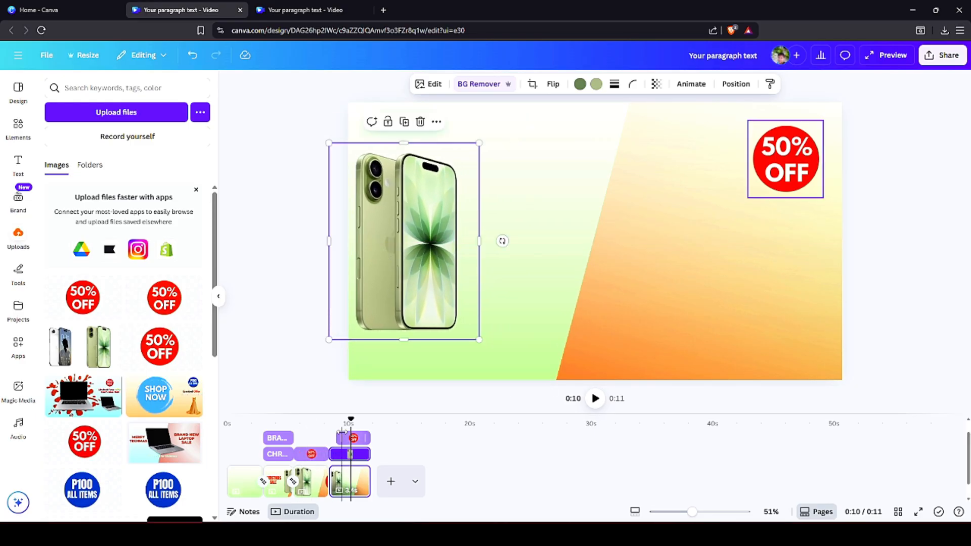
# - Play the change from the third to the fourth page and apply a Match & Move transition between them
pyautogui.moveTo(351, 421); pyautogui.dragTo(310, 421)
pyautogui.press('space')
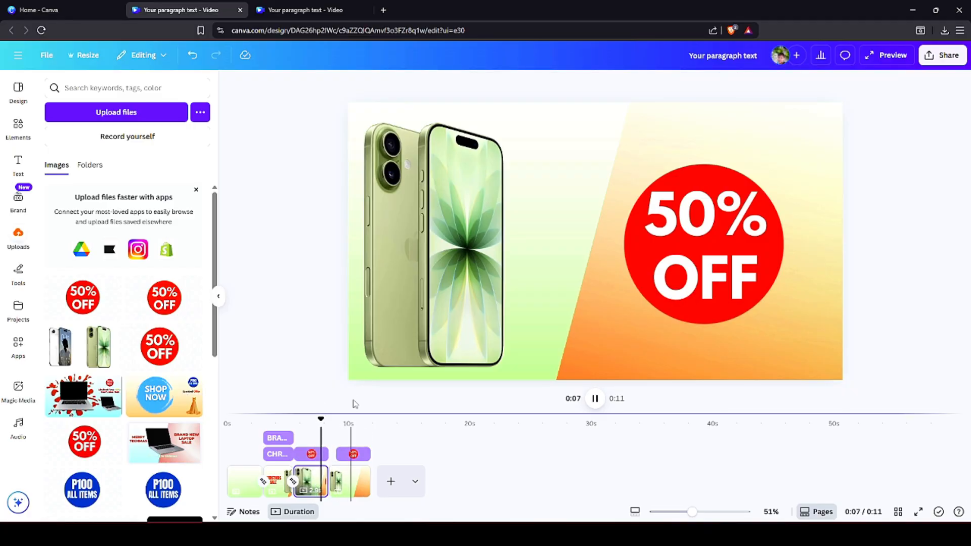
pyautogui.click(329, 481)
pyautogui.click(76, 293)
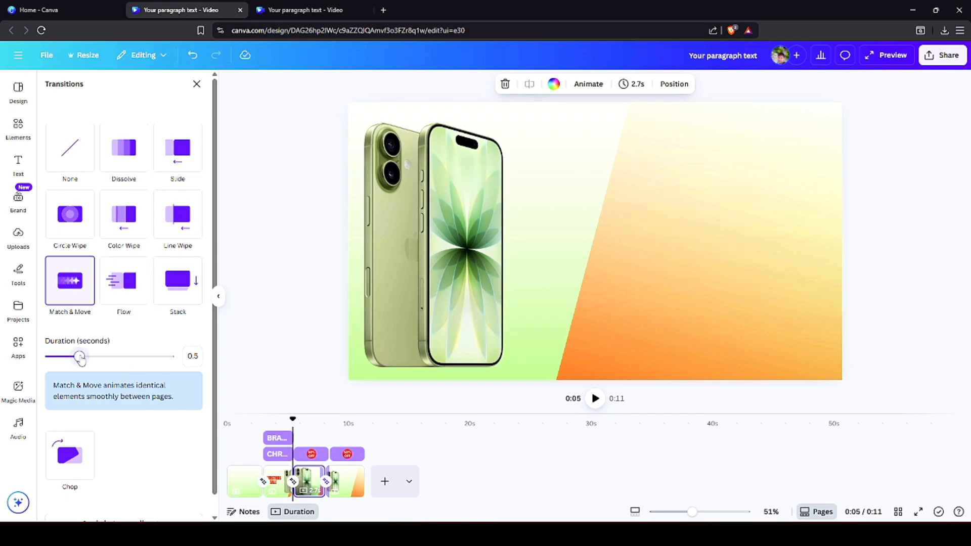
# - Adjust the timing of the 50% OFF badges where the third and fourth pages meet, and play the transition
pyautogui.click(323, 454)
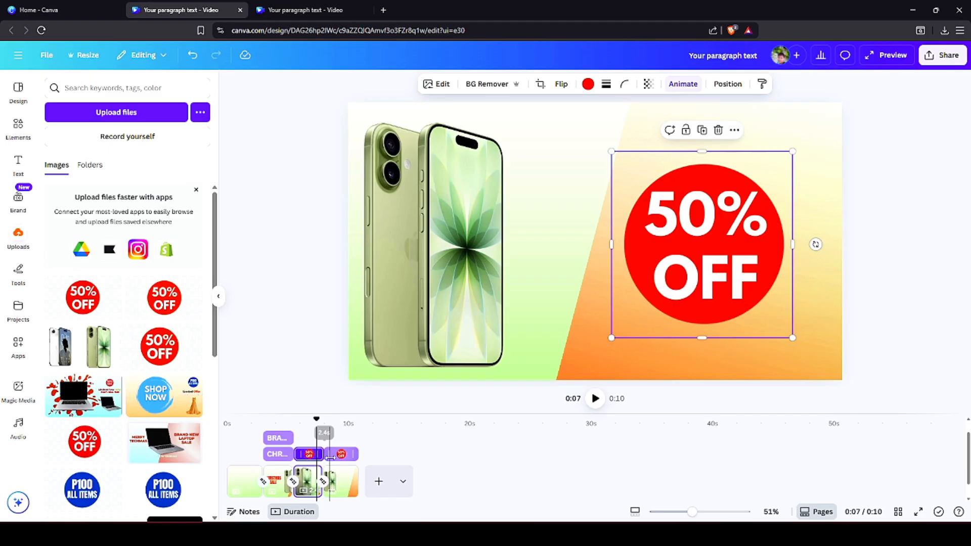
pyautogui.click(332, 454)
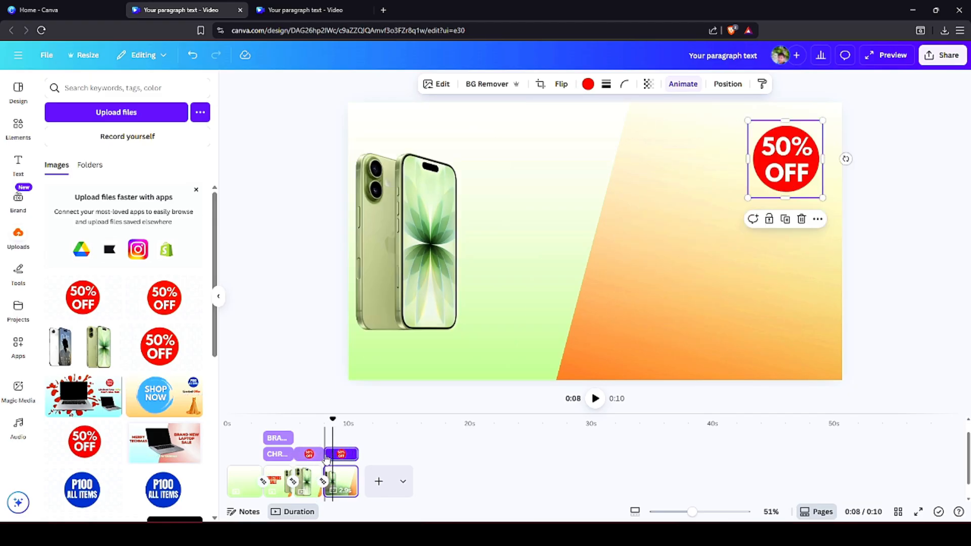
pyautogui.press('space')
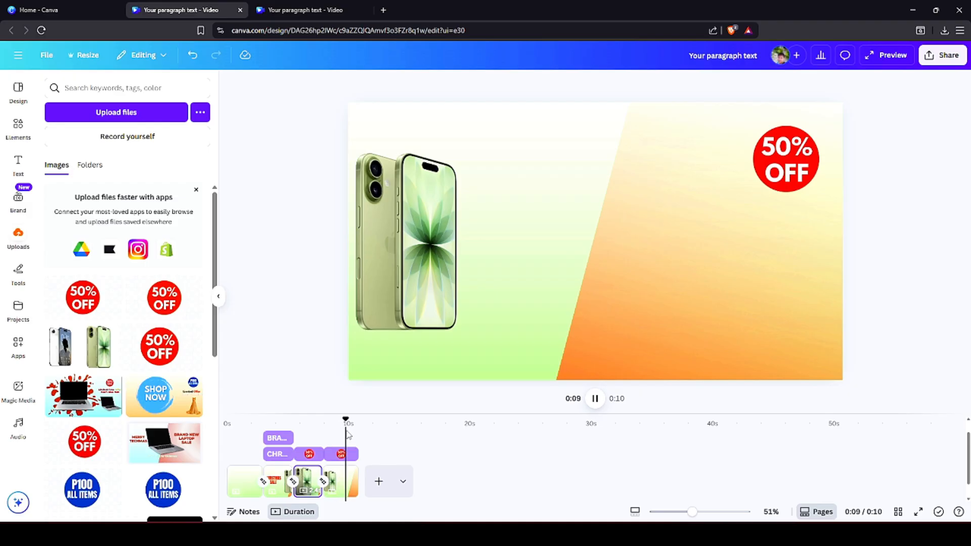
# - Replay the transition from the third to the fourth page
pyautogui.moveTo(348, 435); pyautogui.dragTo(324, 431)
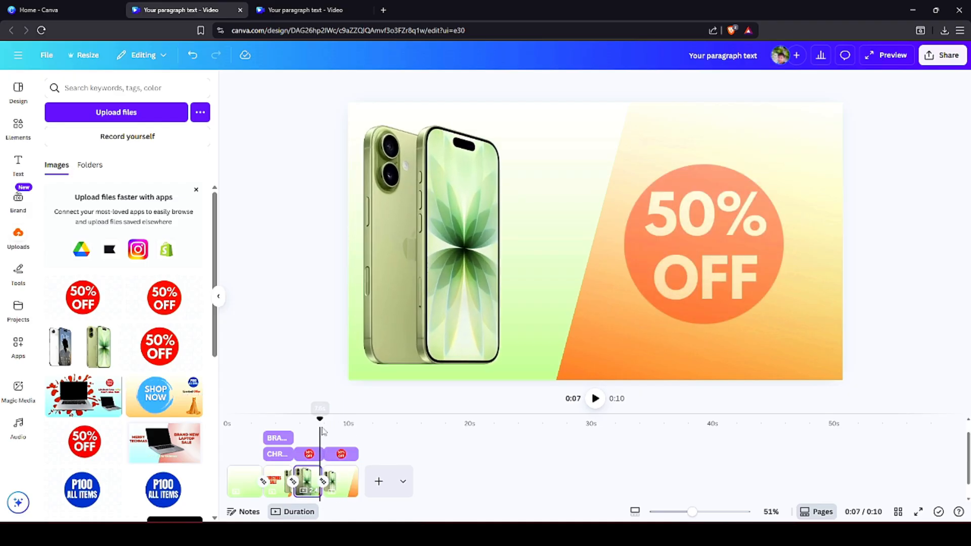
pyautogui.press('space')
pyautogui.press('space')
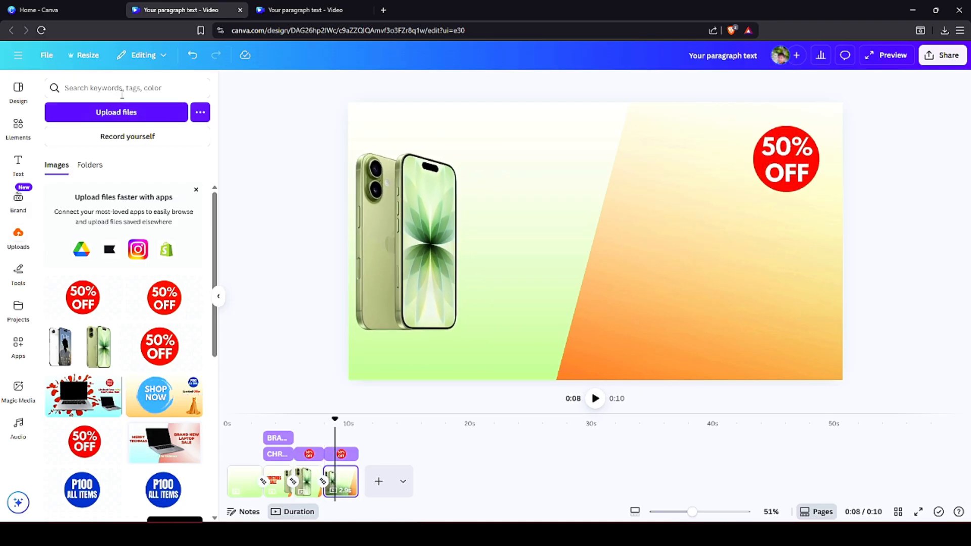
# - Search the elements for "Paint splatter" graphics and add a light blue splatter with thin streaks to the fourth page
pyautogui.click(19, 126)
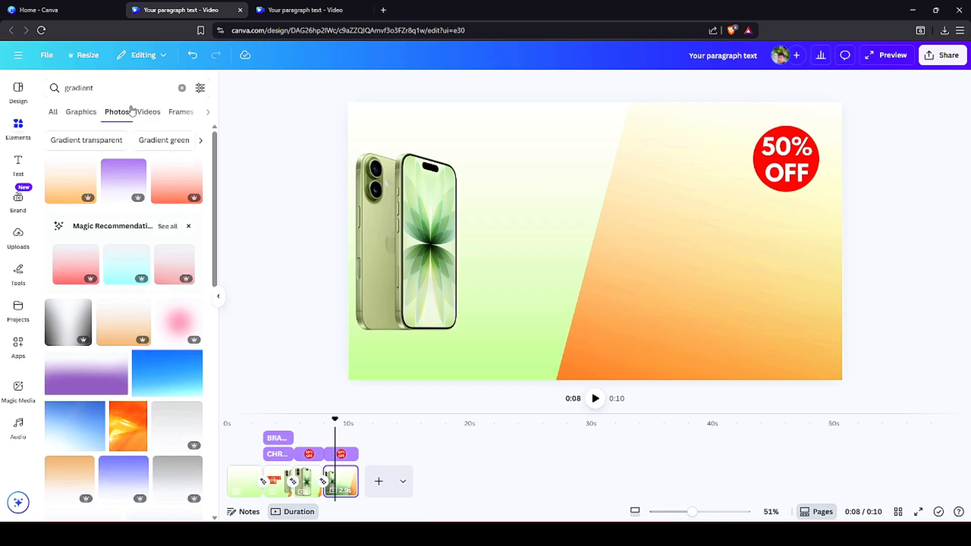
pyautogui.click(181, 88)
pyautogui.write('PAIN')
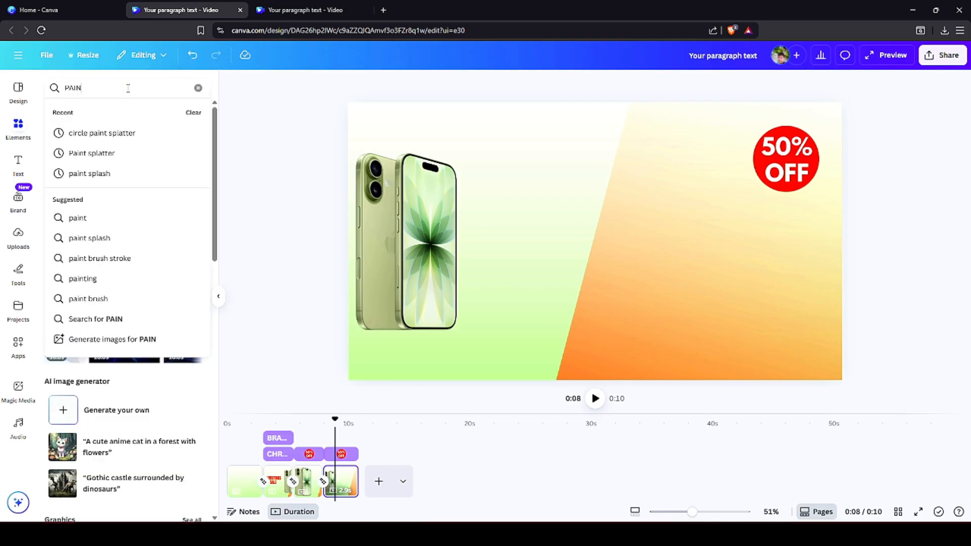
pyautogui.write('T splatter')
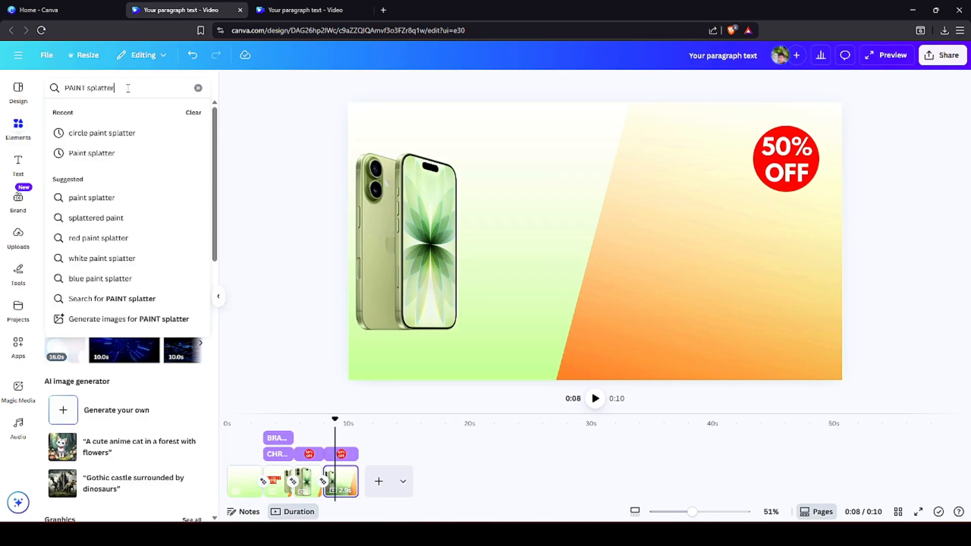
pyautogui.click(116, 156)
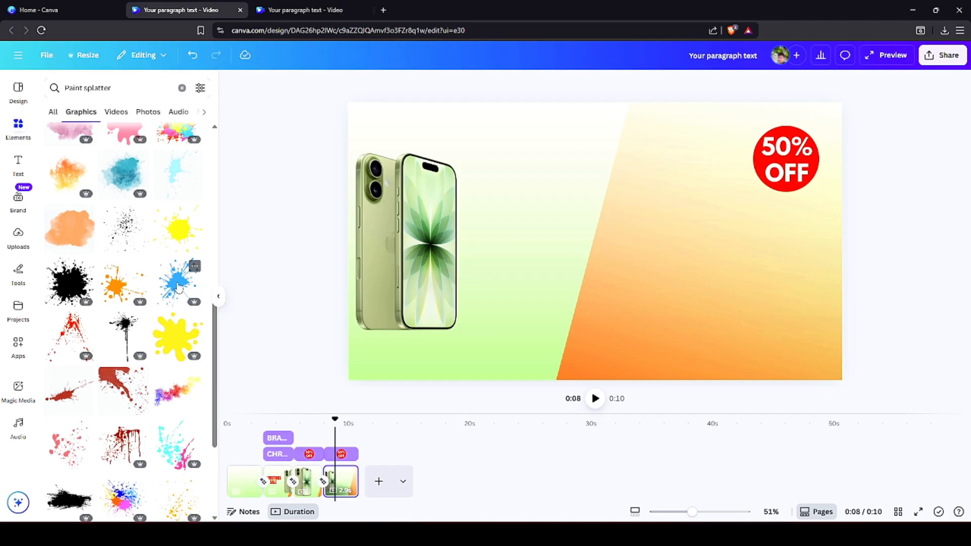
pyautogui.click(178, 287)
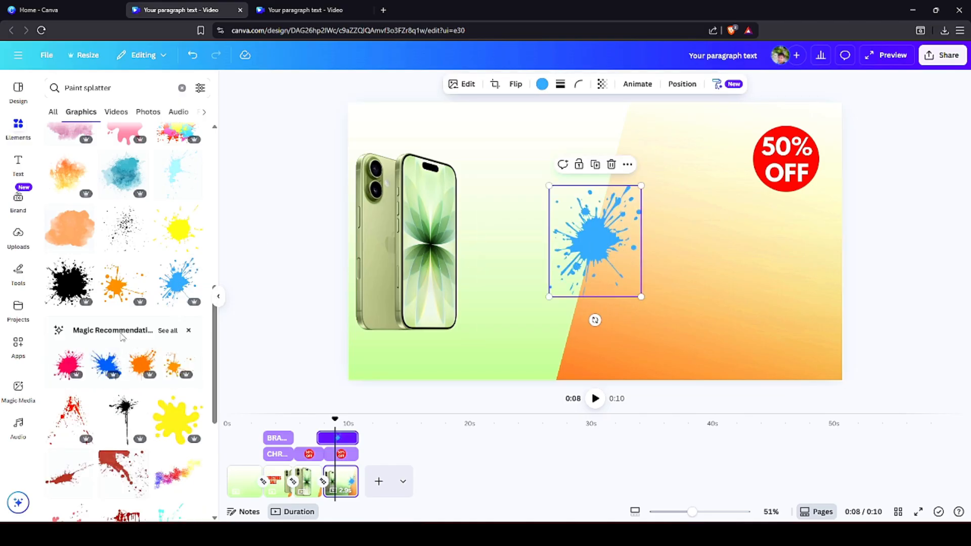
# - Replace the streaky splatter with a fuller blue one from its recommended graphics, placed between the phone and the orange area
pyautogui.click(169, 331)
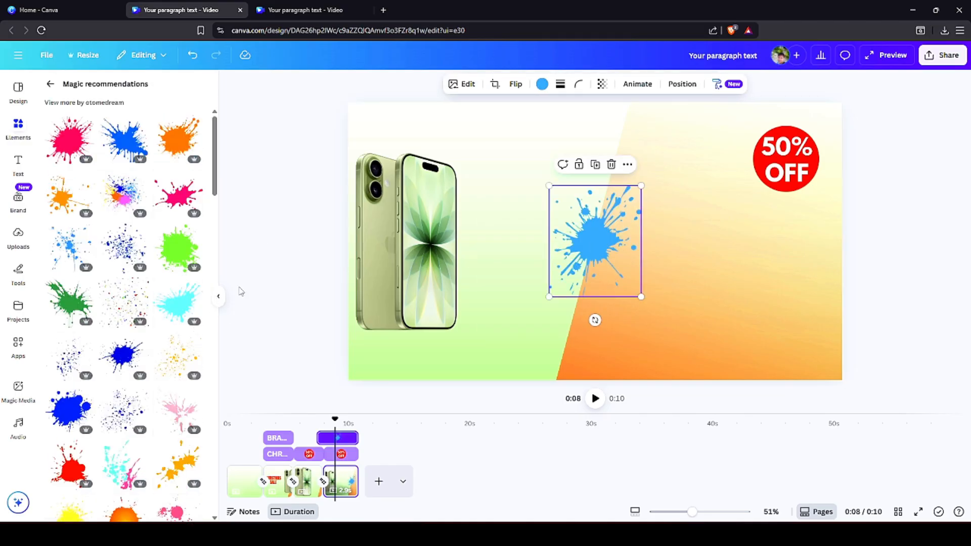
pyautogui.scroll(-5, 105, 345)
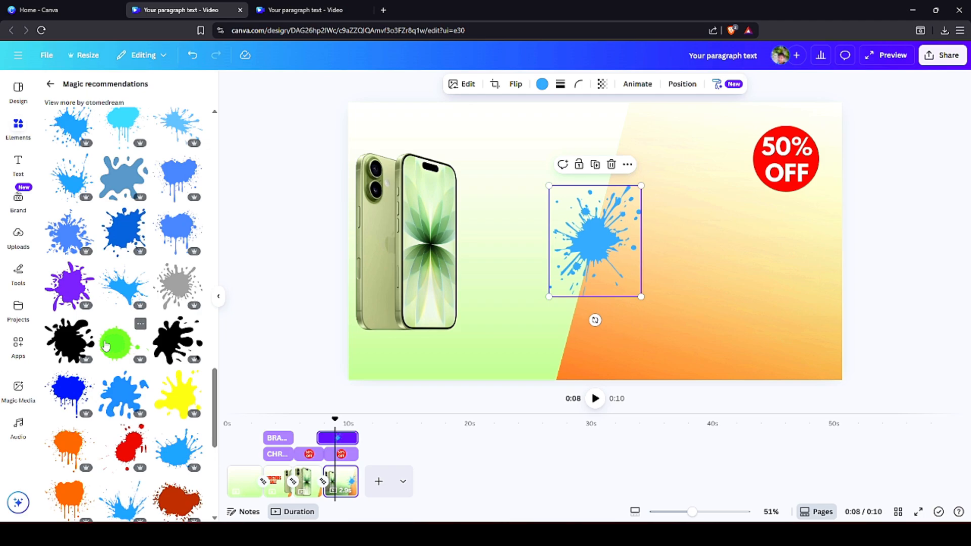
pyautogui.click(66, 237)
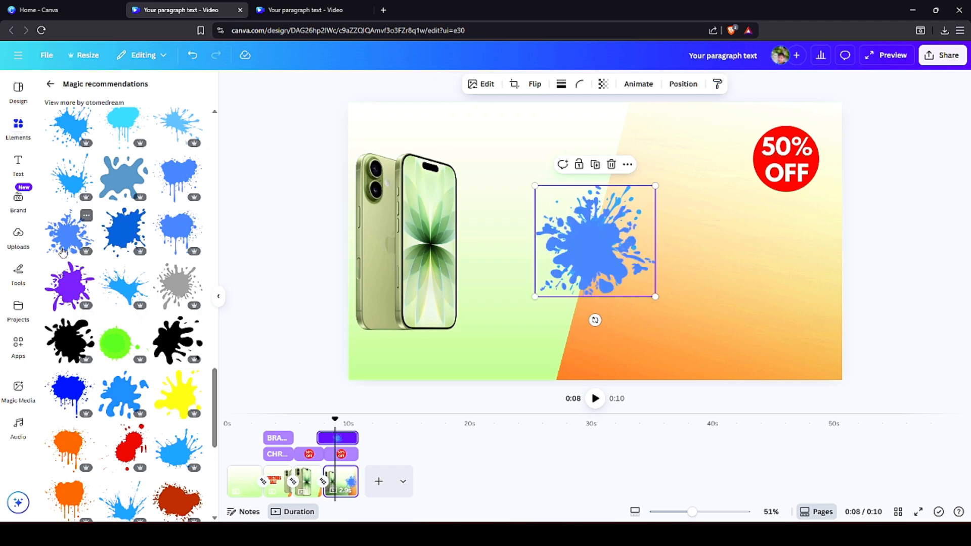
pyautogui.click(596, 234)
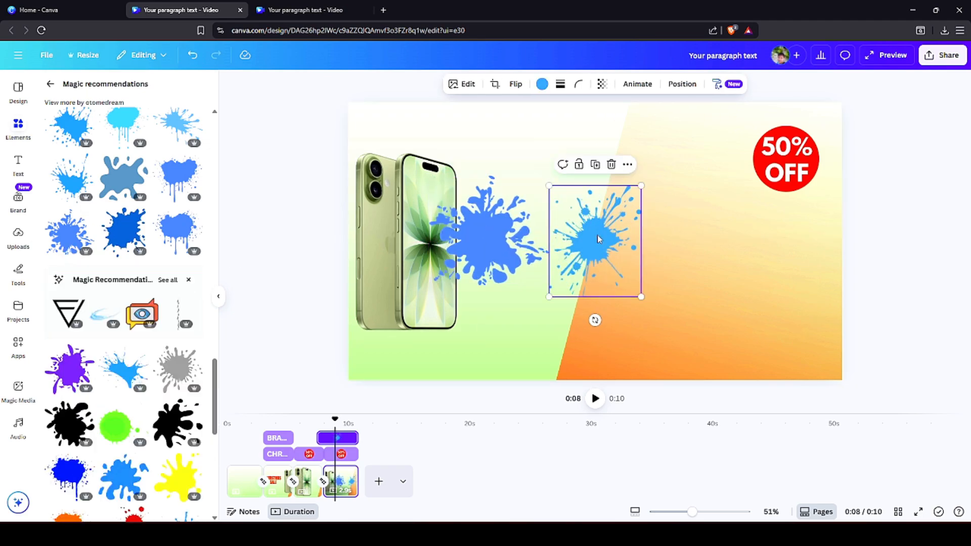
pyautogui.click(615, 164)
pyautogui.moveTo(505, 240); pyautogui.dragTo(588, 241)
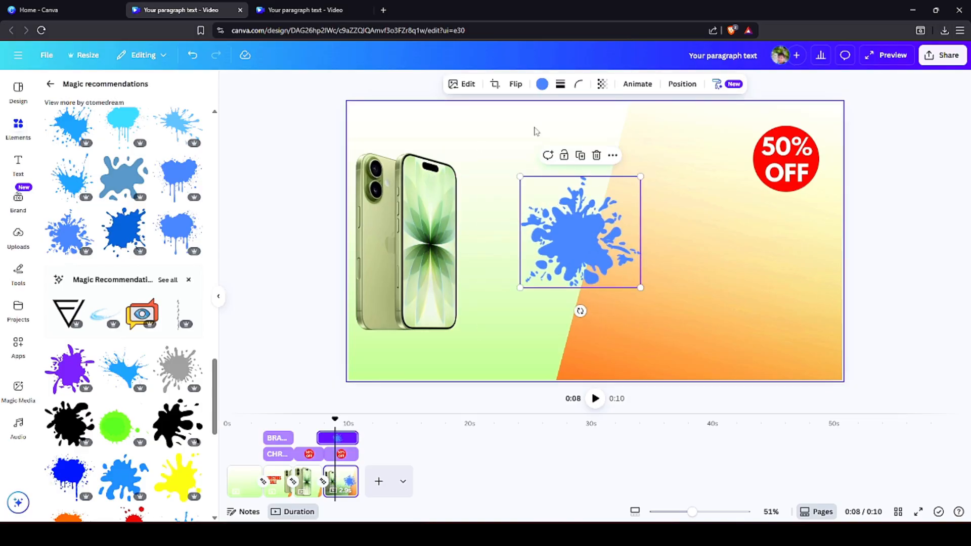
# - Recolor the splatter light blue, enlarge it to nearly the page's height and place it over the phone image
pyautogui.click(542, 84)
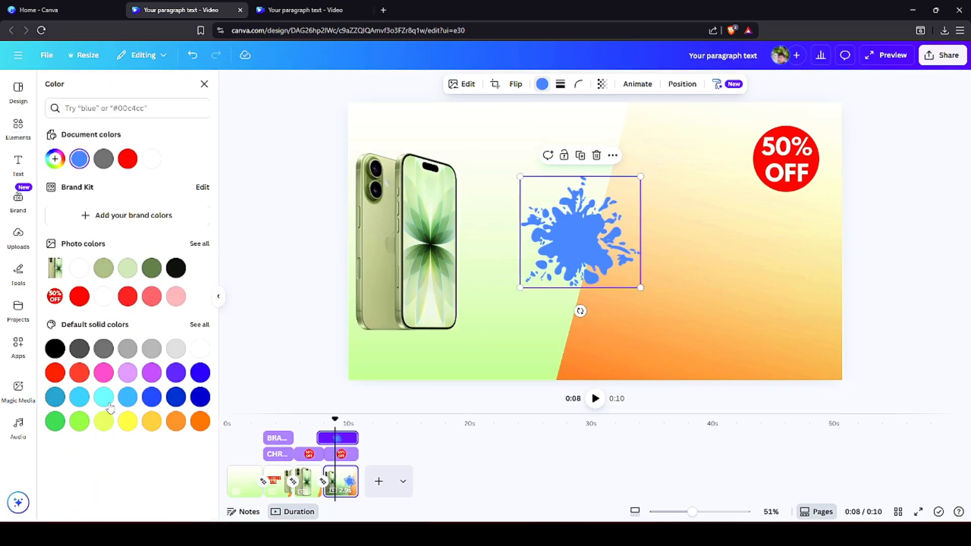
pyautogui.click(80, 396)
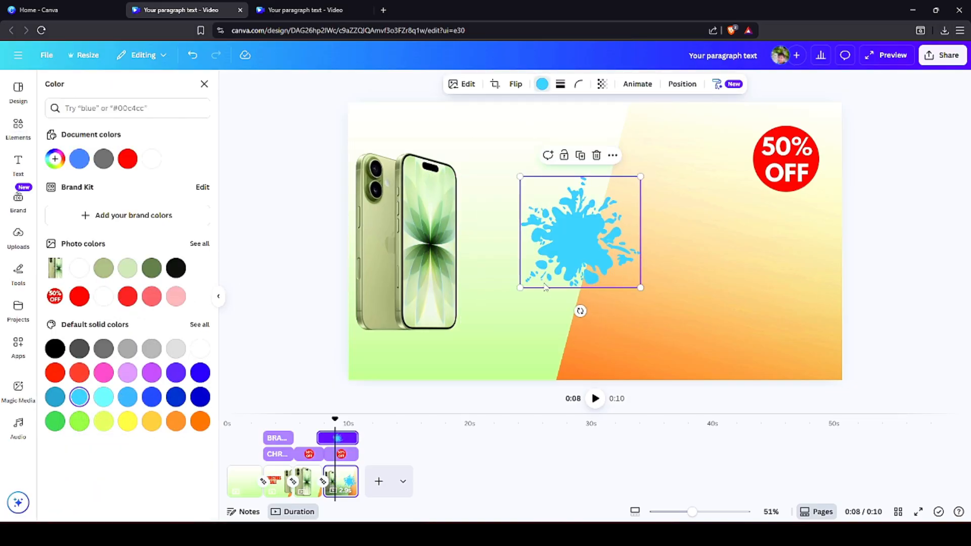
pyautogui.moveTo(520, 288); pyautogui.dragTo(410, 359)
pyautogui.moveTo(542, 298); pyautogui.dragTo(432, 253)
pyautogui.moveTo(530, 329); pyautogui.dragTo(575, 369)
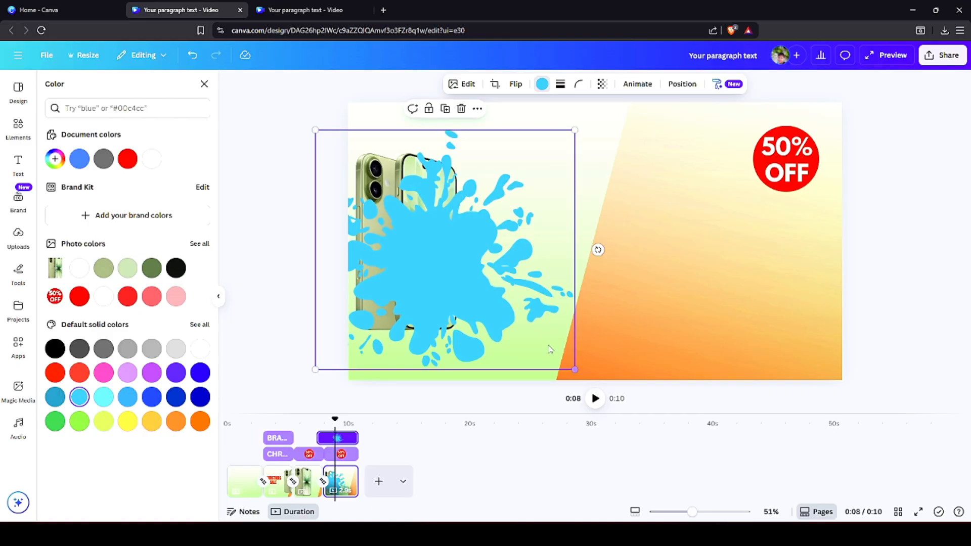
pyautogui.moveTo(486, 296); pyautogui.dragTo(439, 273)
pyautogui.moveTo(534, 352); pyautogui.dragTo(554, 370)
pyautogui.moveTo(429, 204); pyautogui.dragTo(429, 193)
# - Send the light blue splatter backward so it sits behind the phone image
pyautogui.rightClick(417, 210)
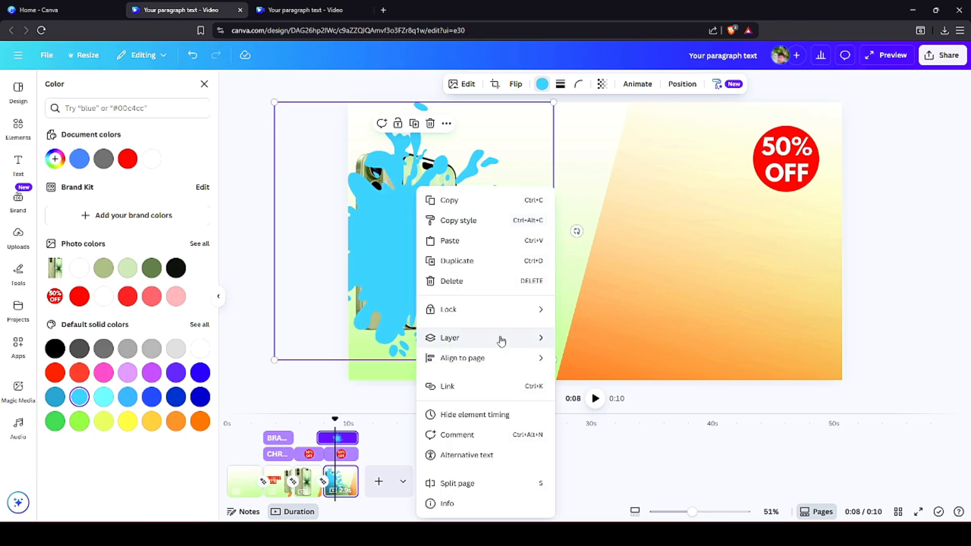
pyautogui.moveTo(512, 344)
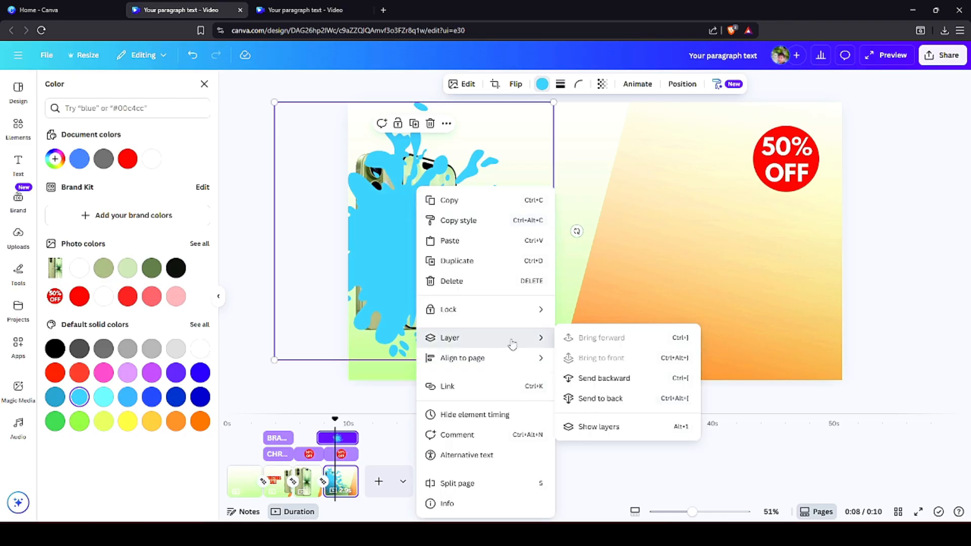
pyautogui.click(604, 378)
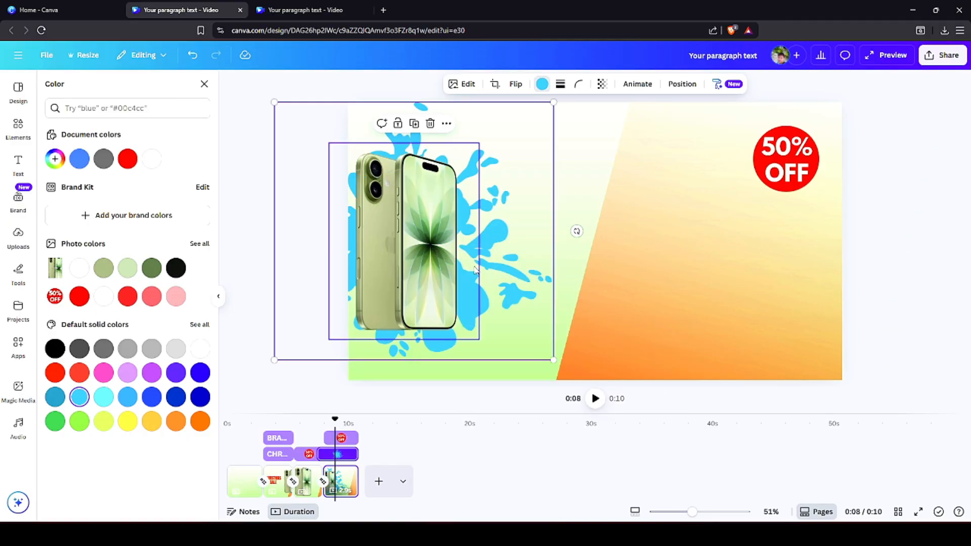
# - Apply the Pan animation to the splatter, set to play only on enter
pyautogui.click(640, 84)
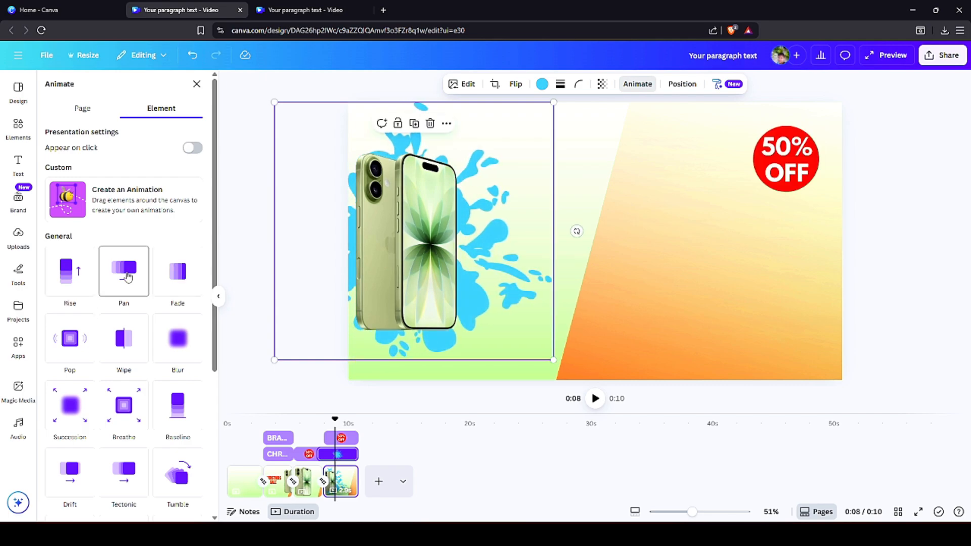
pyautogui.click(130, 276)
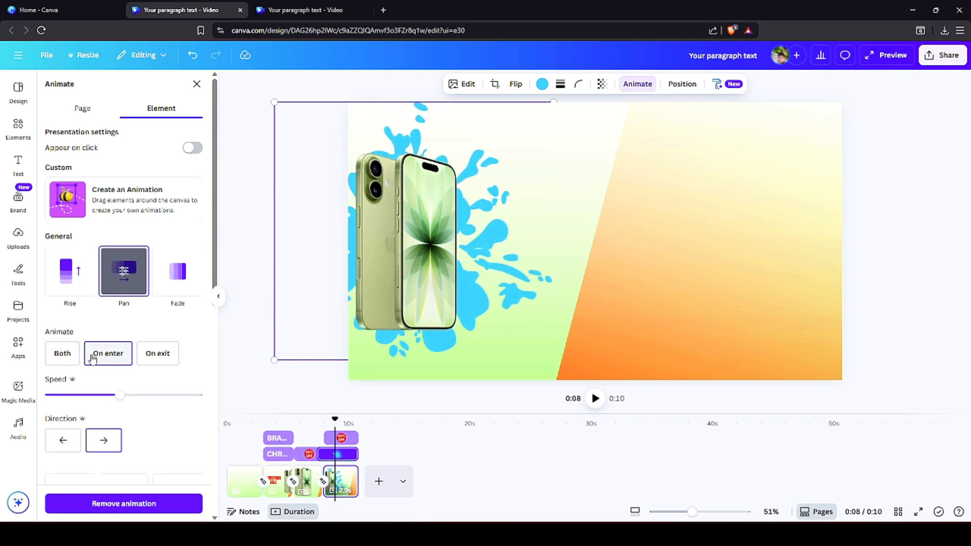
pyautogui.click(108, 354)
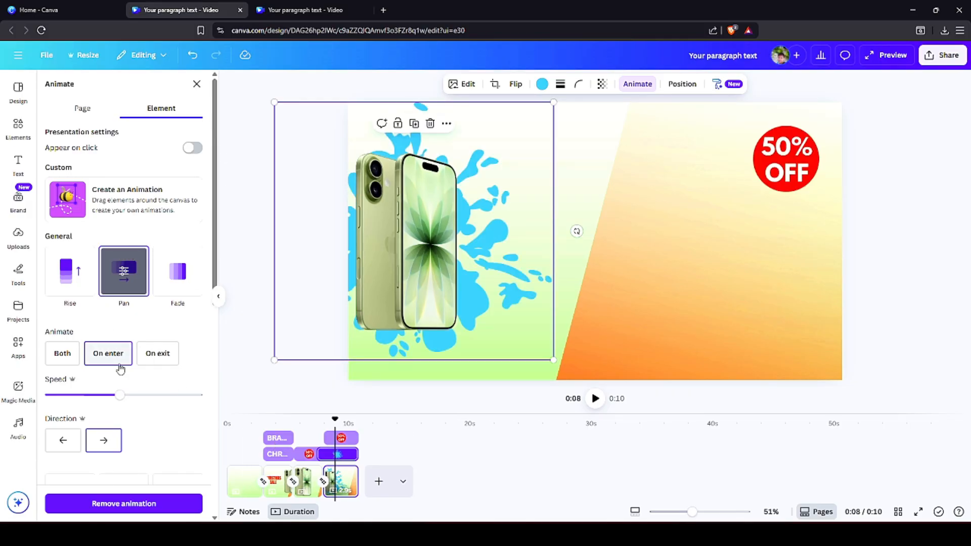
pyautogui.click(197, 84)
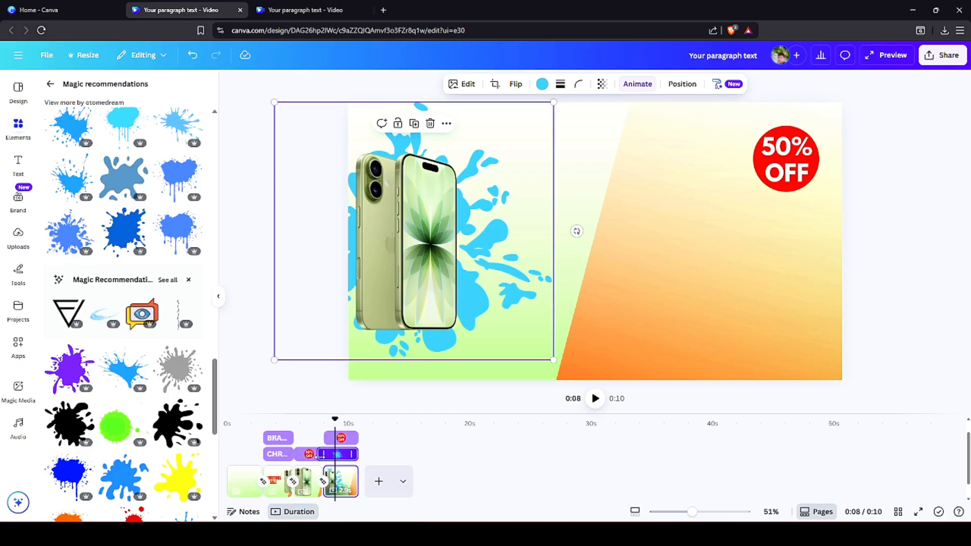
# - Trim the splatter's start in the timeline to match the fourth page's badge, and play the transition
pyautogui.moveTo(317, 455); pyautogui.dragTo(329, 455)
pyautogui.moveTo(332, 422); pyautogui.dragTo(330, 424)
pyautogui.press('space')
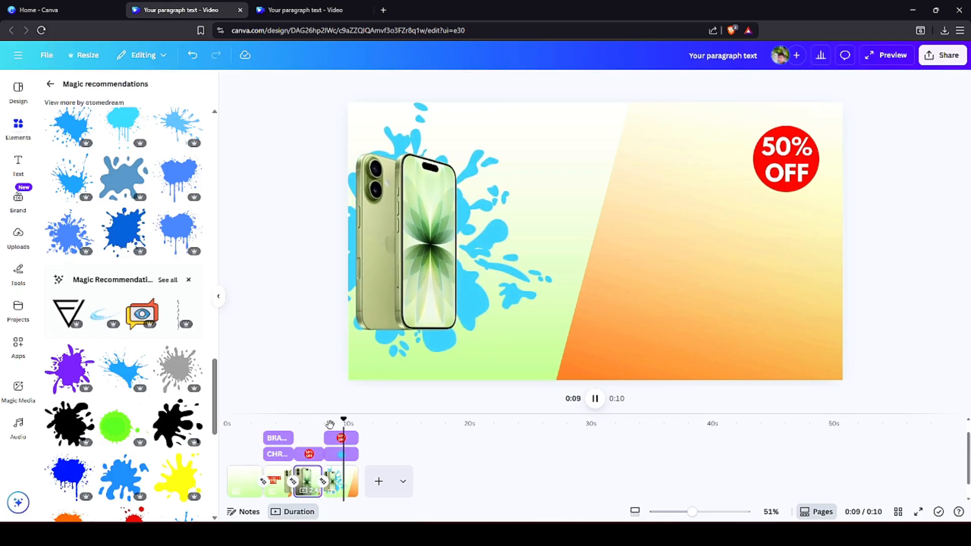
pyautogui.press('space')
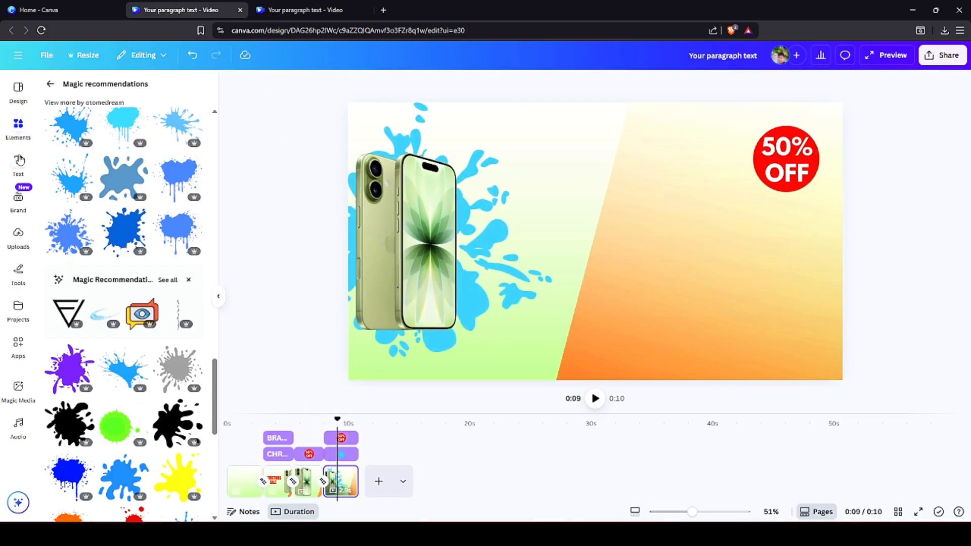
# - Add a text box to the fourth page and place it below the 50% OFF badge, beside the phone
pyautogui.click(20, 161)
pyautogui.click(131, 116)
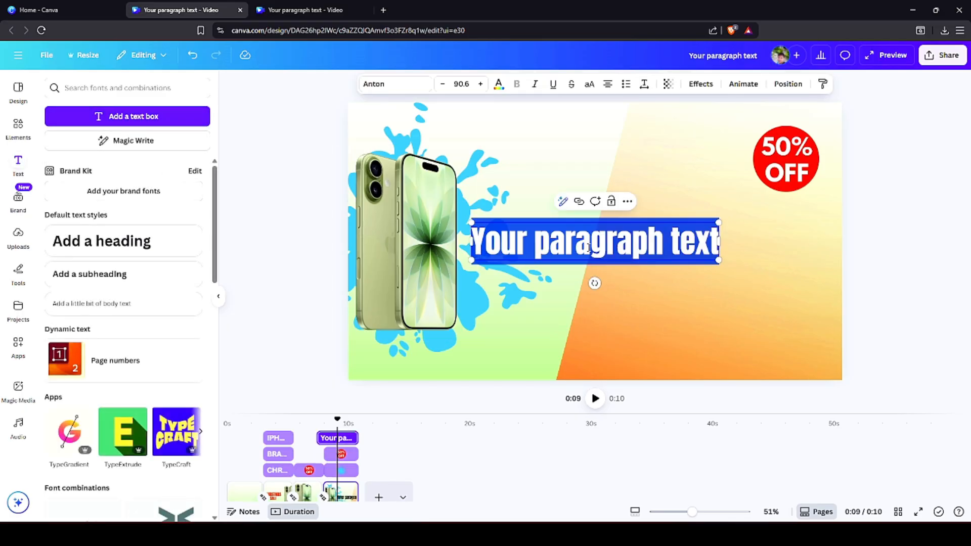
pyautogui.click(660, 199)
pyautogui.moveTo(601, 242); pyautogui.dragTo(681, 235)
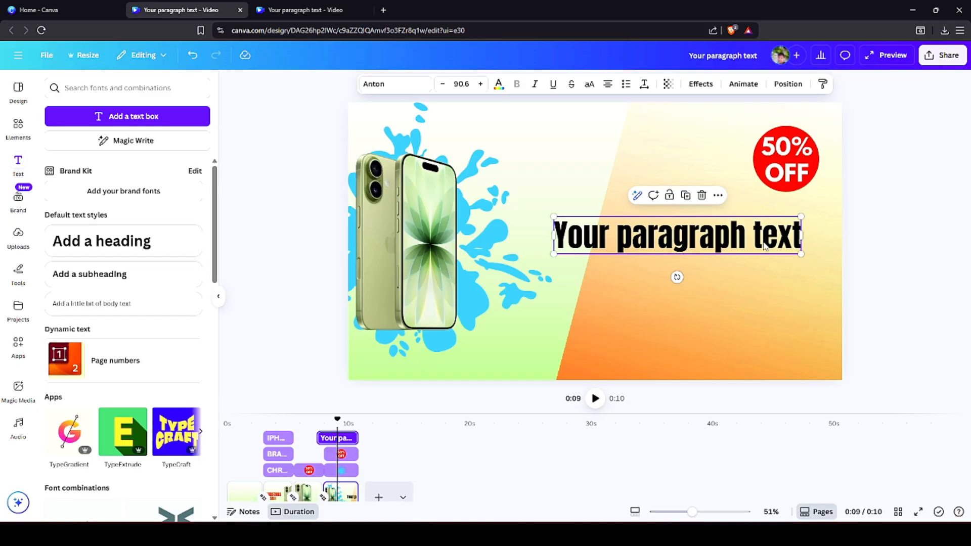
# - Set the new text's font to Montserrat ExtraBold, widen its box to one line and scale it down to size 73.7
pyautogui.doubleClick(791, 241)
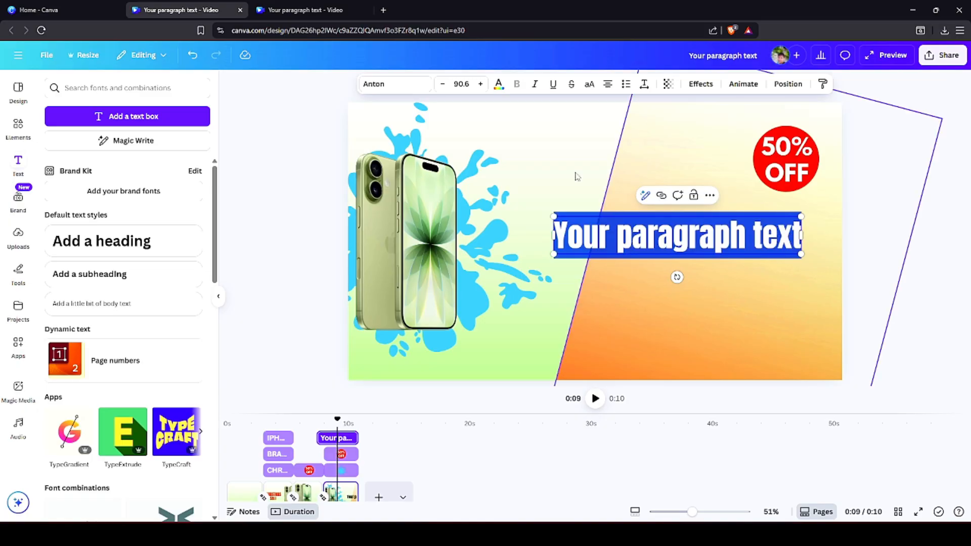
pyautogui.click(393, 85)
pyautogui.click(58, 334)
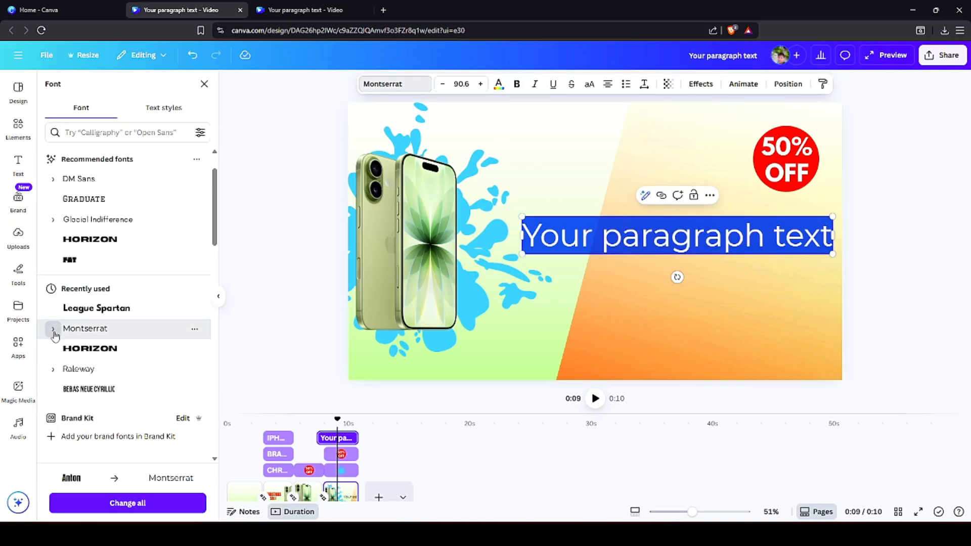
pyautogui.click(54, 331)
pyautogui.scroll(-3, 129, 399)
pyautogui.click(103, 339)
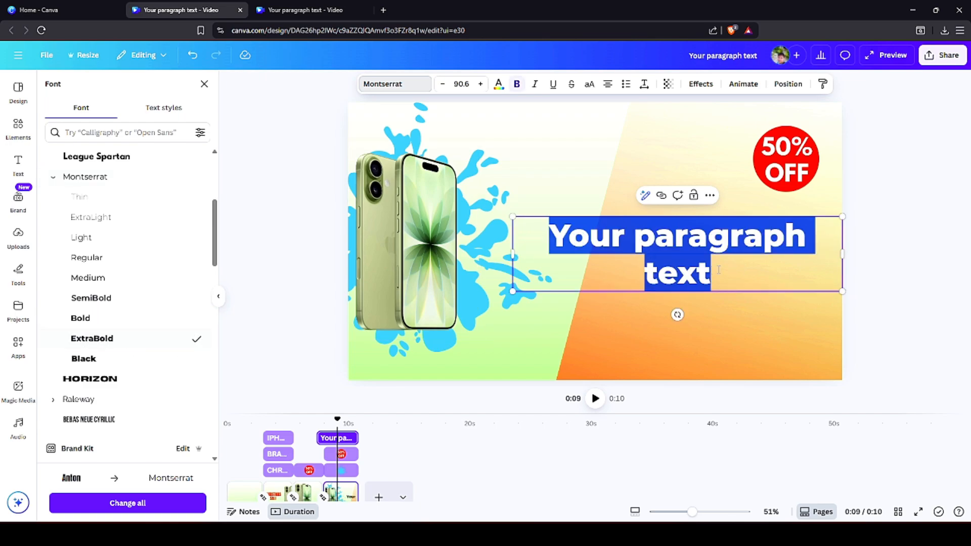
pyautogui.moveTo(510, 255); pyautogui.dragTo(494, 255)
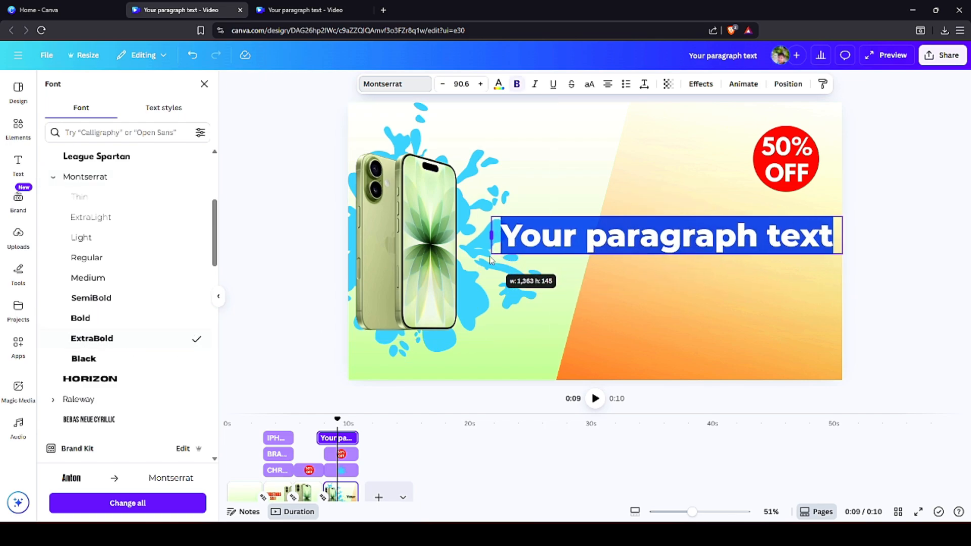
pyautogui.moveTo(842, 218); pyautogui.dragTo(778, 236)
# - Replace the placeholder text with "Limited Time Offer" and "Dont Miss Out!" on two lines
pyautogui.doubleClick(767, 239)
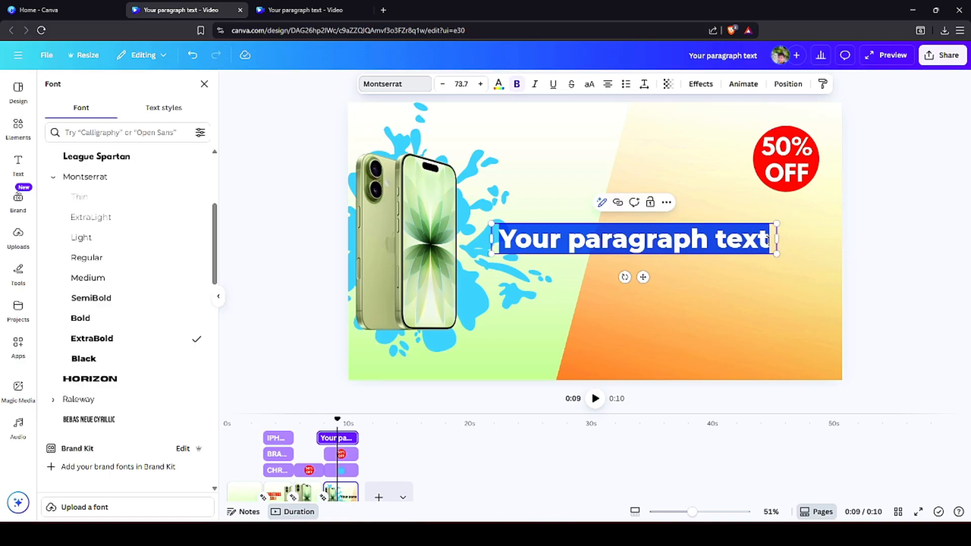
pyautogui.write('Limited')
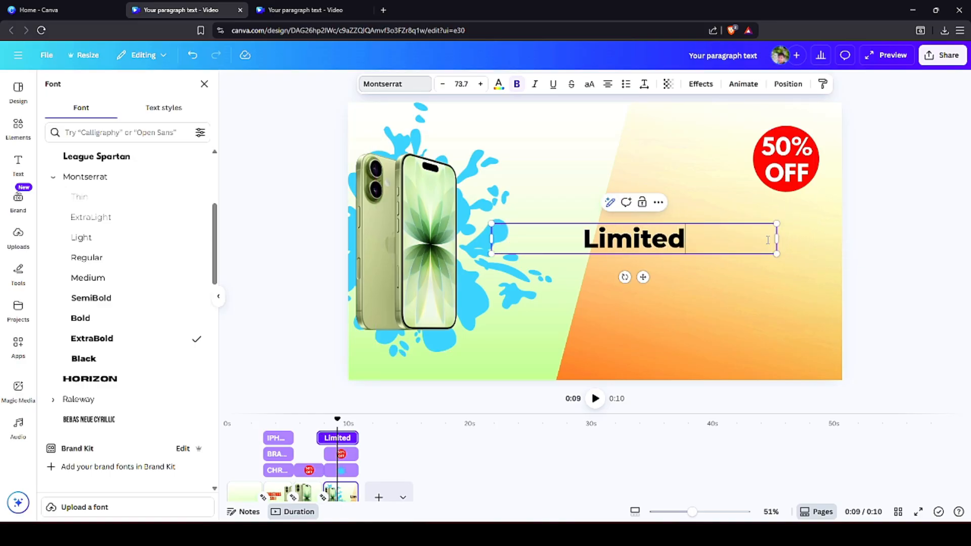
pyautogui.write(' Time Offer')
pyautogui.press('Return')
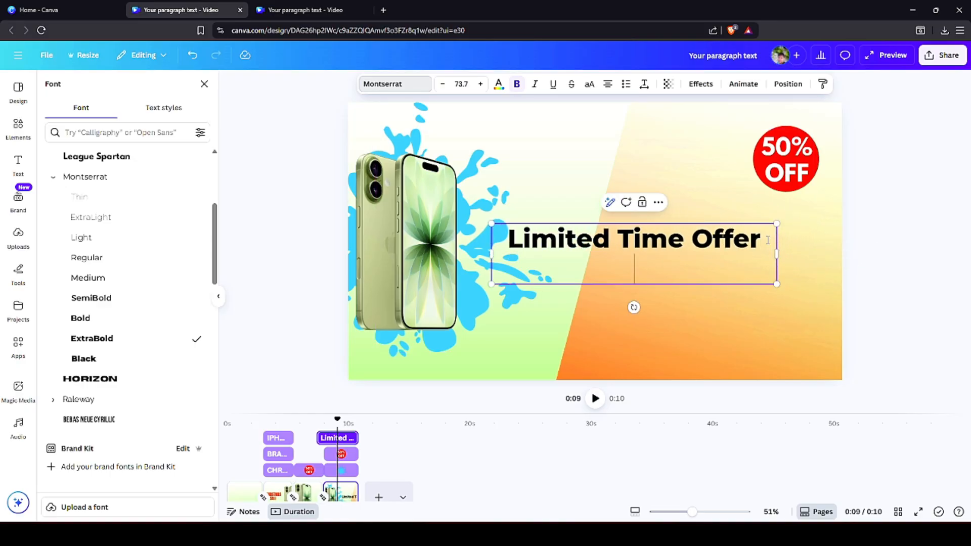
pyautogui.write('Dont Miss')
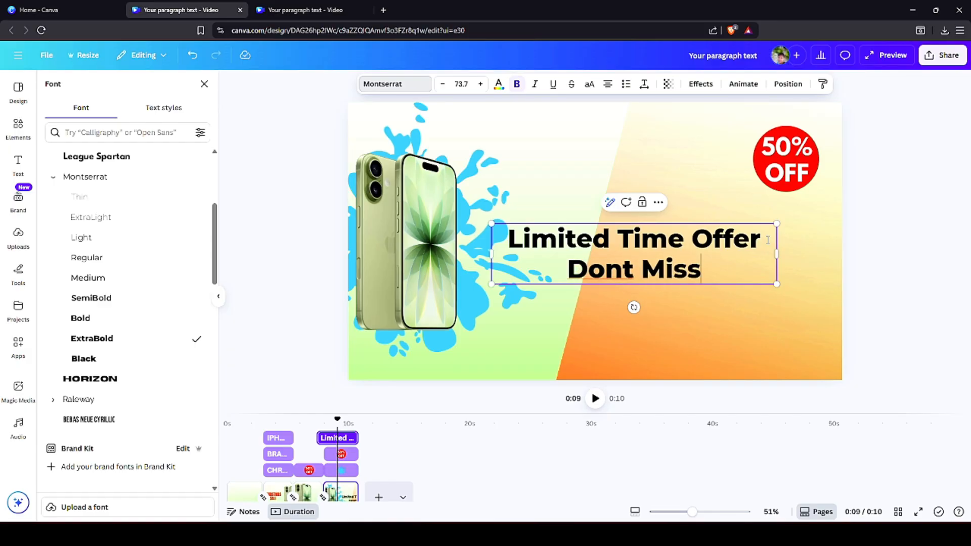
pyautogui.write(' Out!')
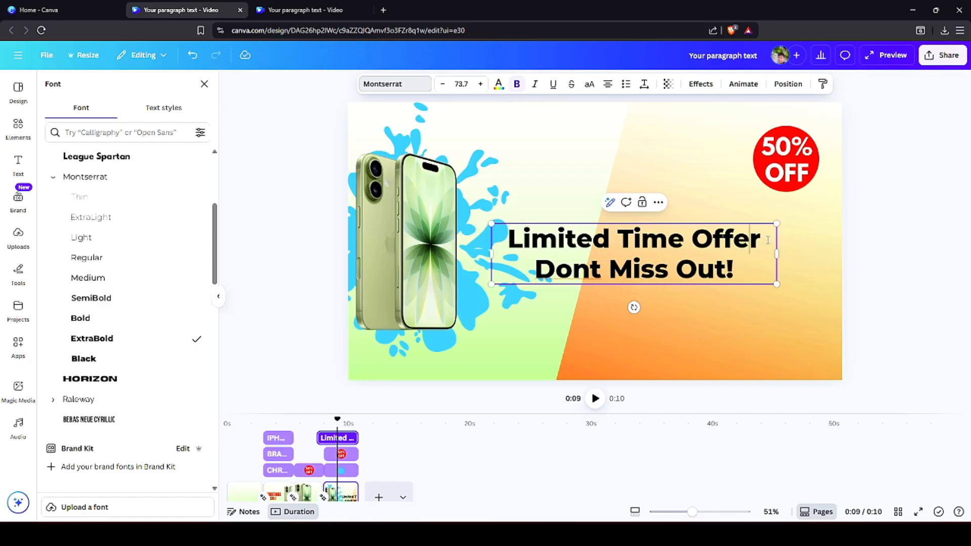
# - Add the missing apostrophe in "Don't" and move the two-line text further away from the phone
pyautogui.write("'")
pyautogui.click(747, 310)
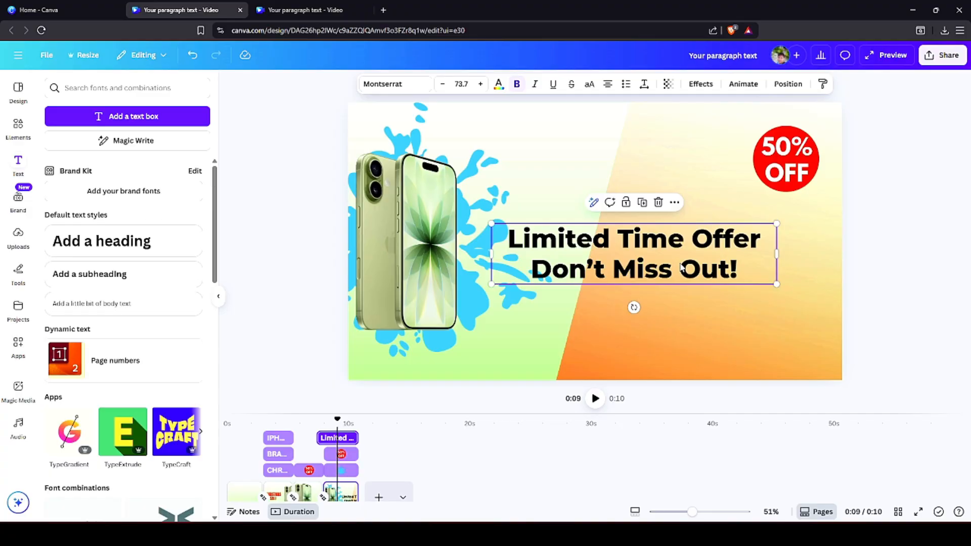
pyautogui.moveTo(680, 267); pyautogui.dragTo(706, 271)
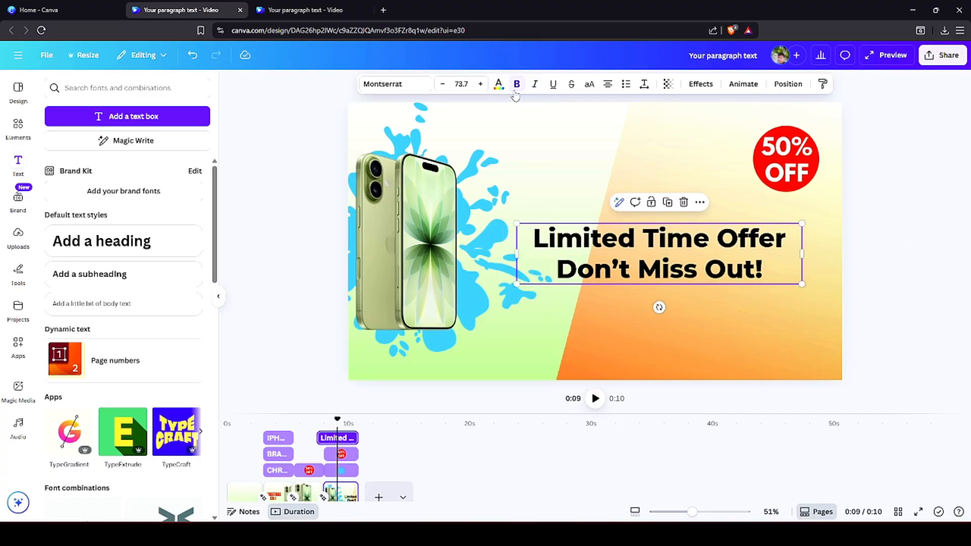
# - Color the offer text red, give it a black Shadow effect with transparency 59, and nudge it into place
pyautogui.click(498, 84)
pyautogui.click(151, 159)
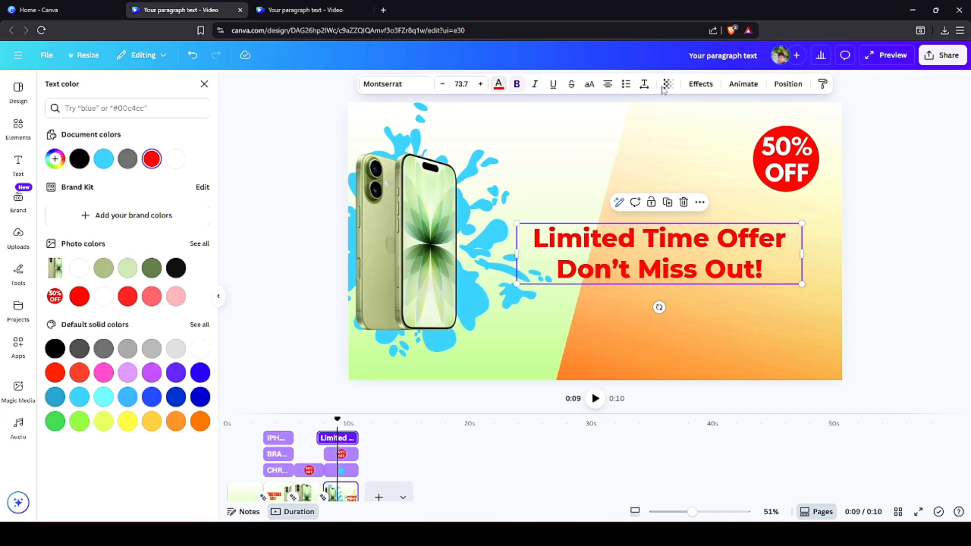
pyautogui.click(700, 84)
pyautogui.click(124, 141)
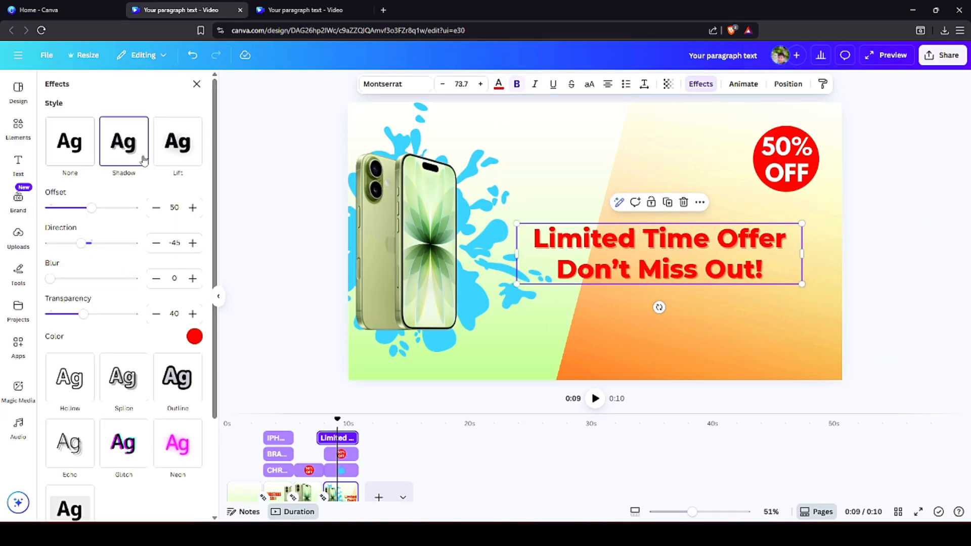
pyautogui.click(193, 337)
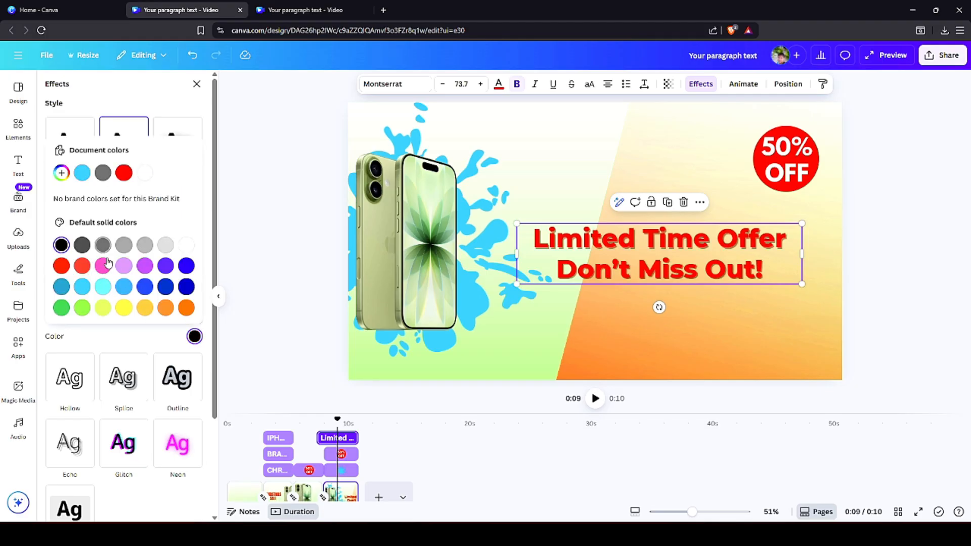
pyautogui.click(149, 340)
pyautogui.moveTo(83, 314); pyautogui.dragTo(100, 315)
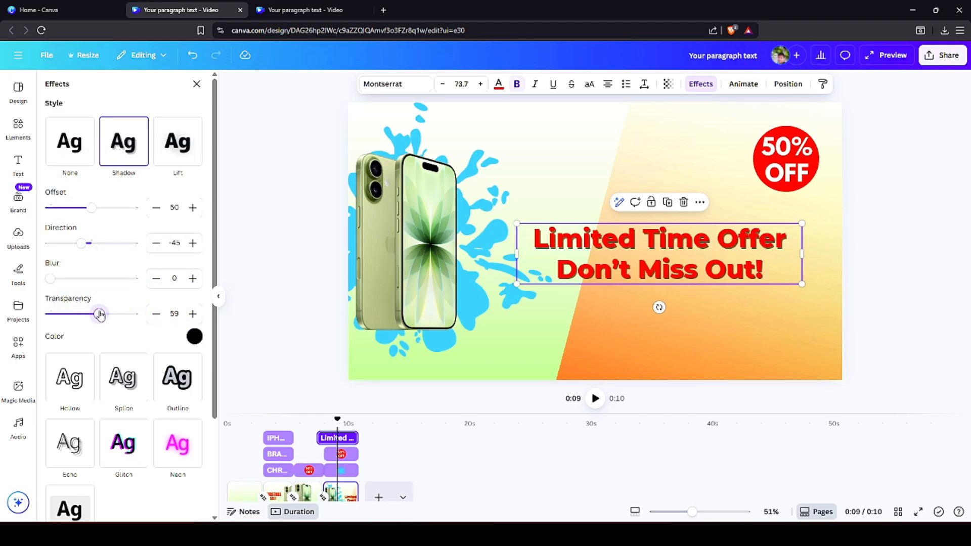
pyautogui.click(657, 324)
pyautogui.moveTo(656, 253); pyautogui.dragTo(674, 257)
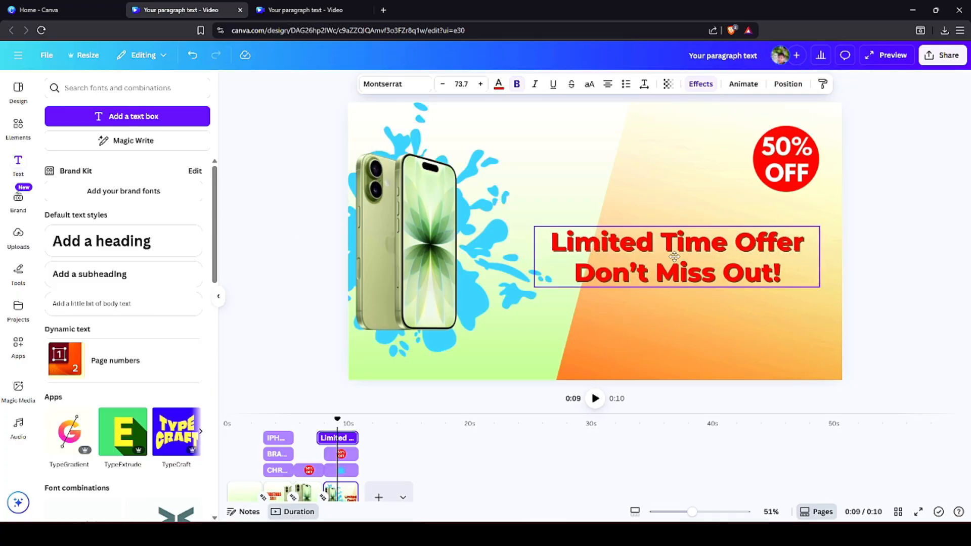
# - Recolor only the word "Offer" in yellow
pyautogui.moveTo(736, 241); pyautogui.dragTo(804, 242)
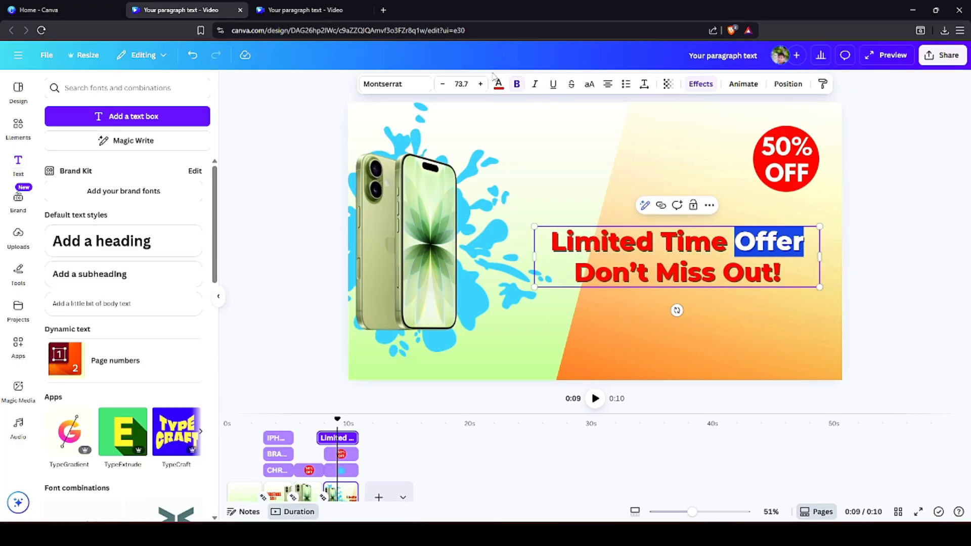
pyautogui.click(498, 83)
pyautogui.click(59, 161)
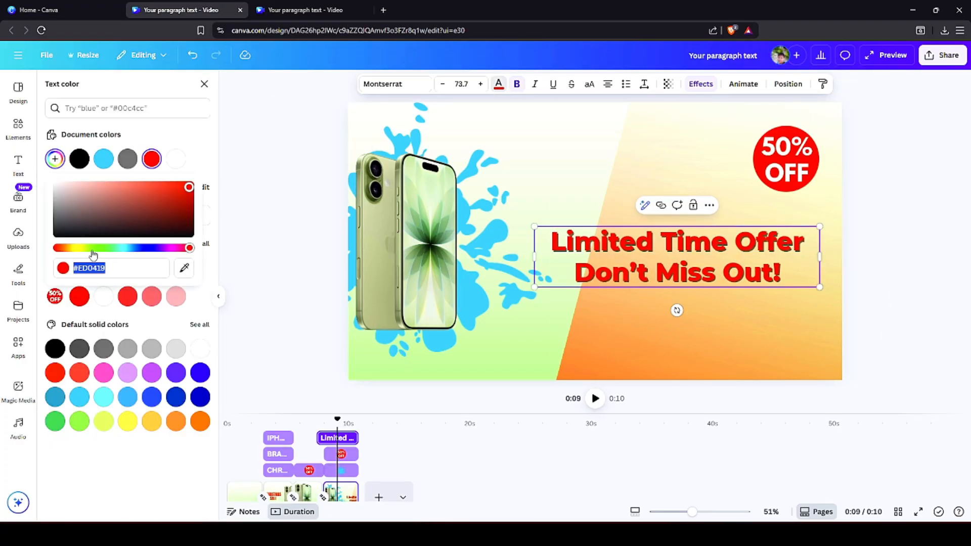
pyautogui.click(76, 247)
pyautogui.click(152, 163)
pyautogui.click(594, 318)
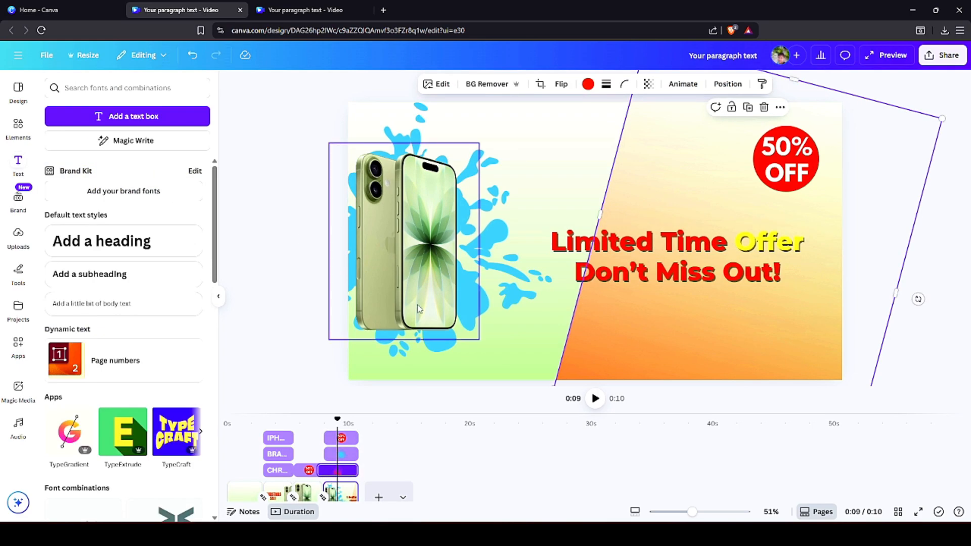
# - Play the fourth page's transition and trim the offer text's start in the timeline so it appears after the badge
pyautogui.moveTo(337, 419); pyautogui.dragTo(323, 419)
pyautogui.press('space')
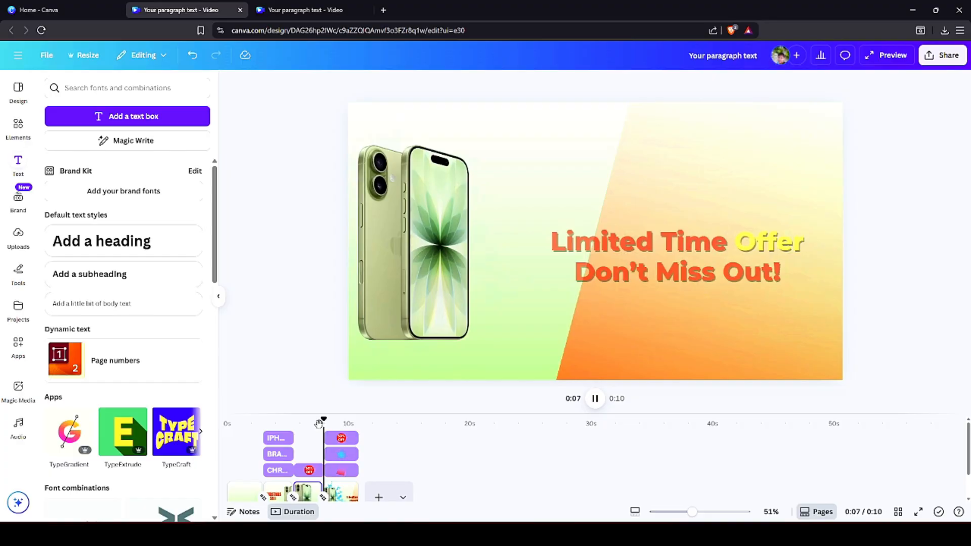
pyautogui.click(656, 277)
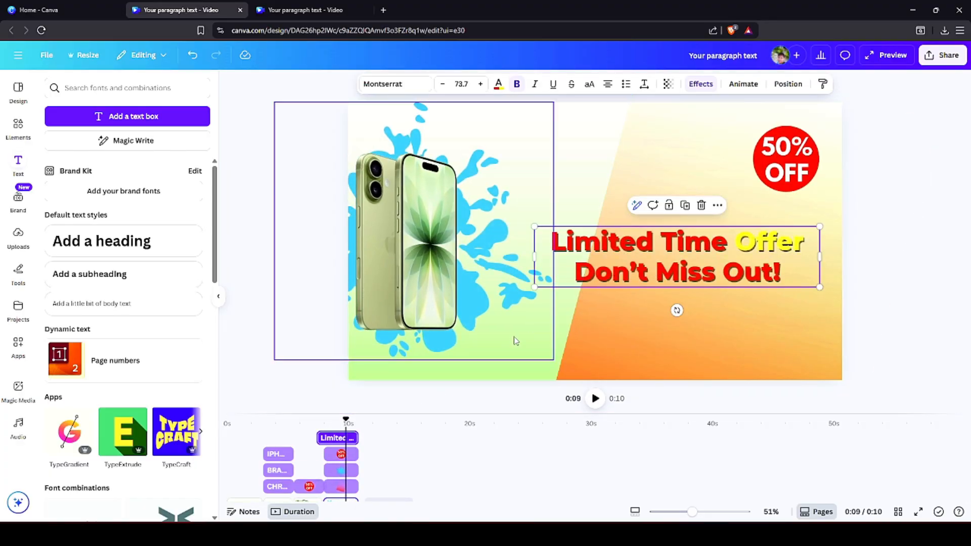
pyautogui.moveTo(318, 437); pyautogui.dragTo(332, 438)
# - Apply the Pan animation to the offer text on enter with a leftward direction, and play it back
pyautogui.click(742, 84)
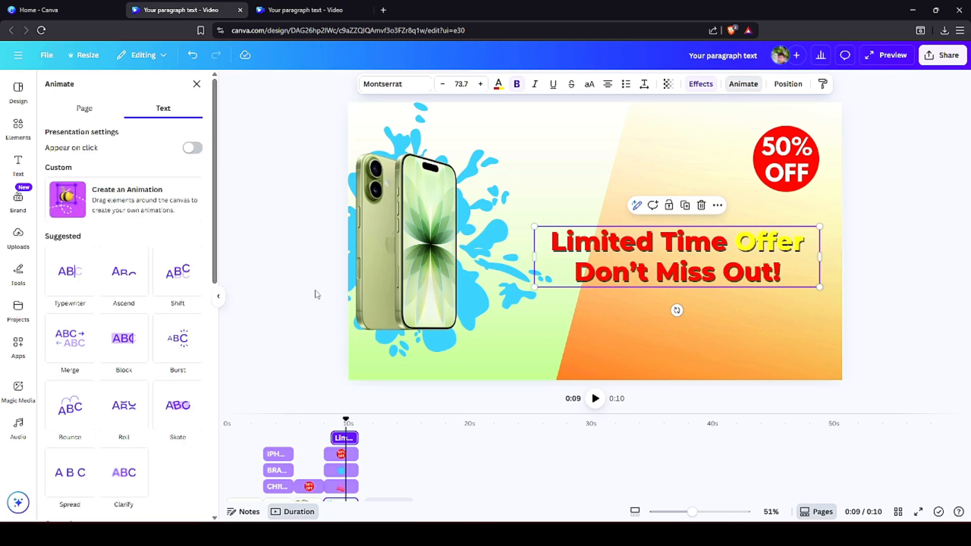
pyautogui.scroll(-7, 168, 314)
pyautogui.click(123, 202)
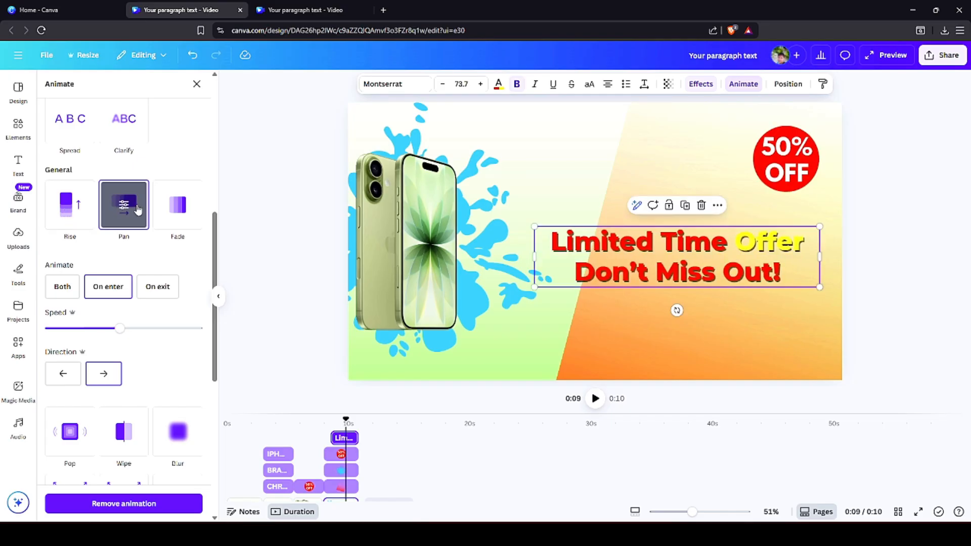
pyautogui.click(63, 373)
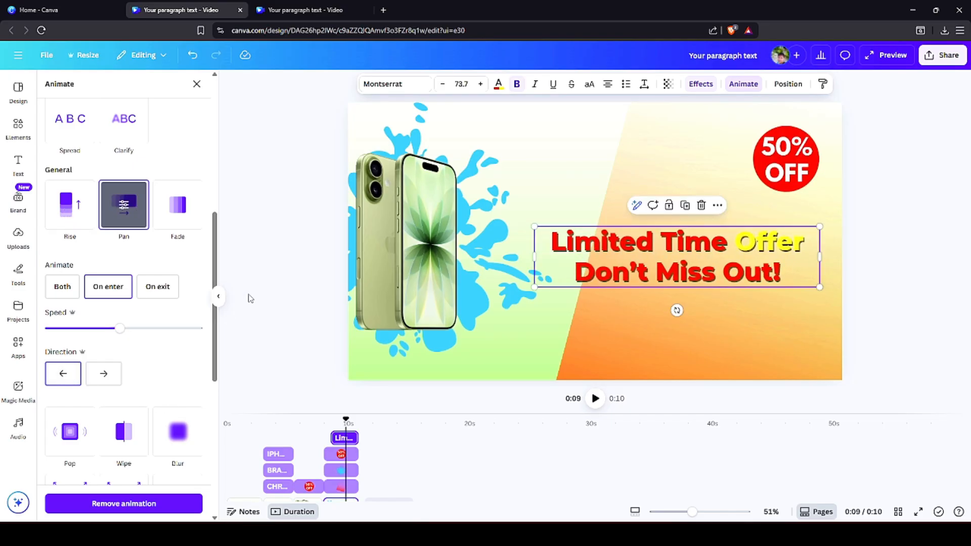
pyautogui.press('space')
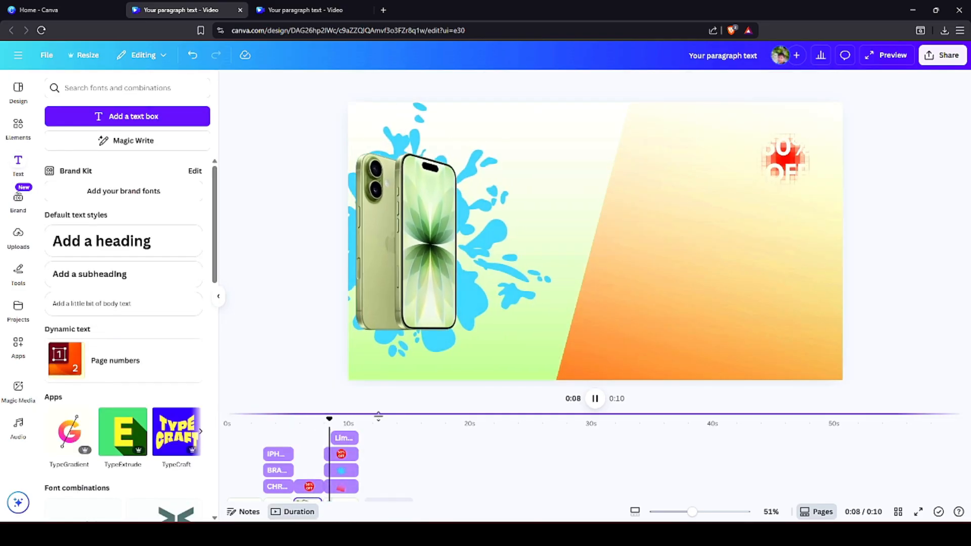
# - Duplicate the fourth page and add a 1-second Match & Move transition between it and the copy
pyautogui.rightClick(339, 462)
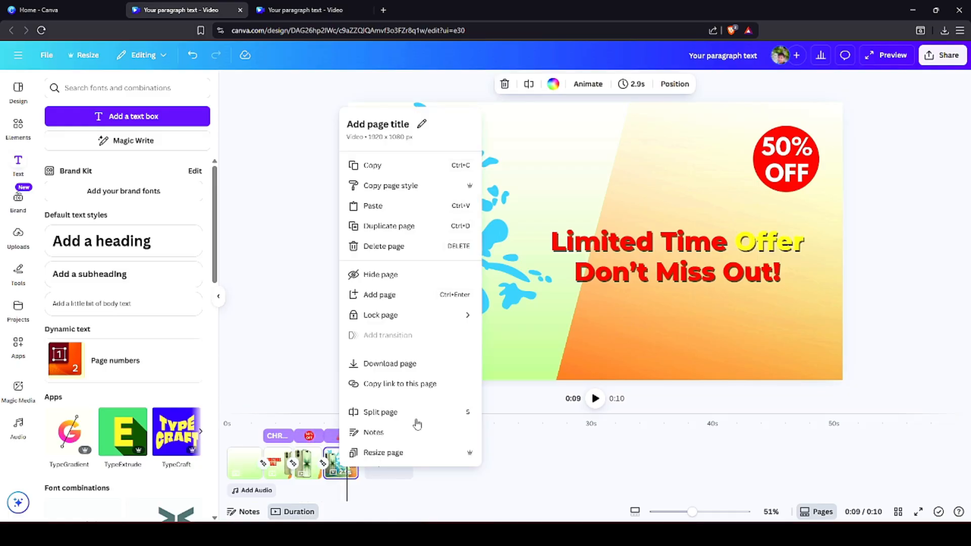
pyautogui.click(387, 226)
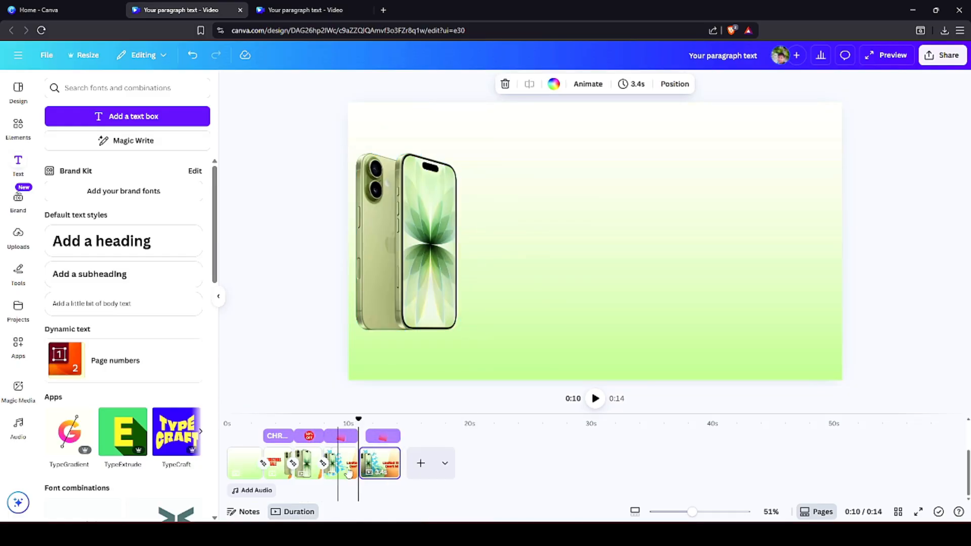
pyautogui.click(359, 462)
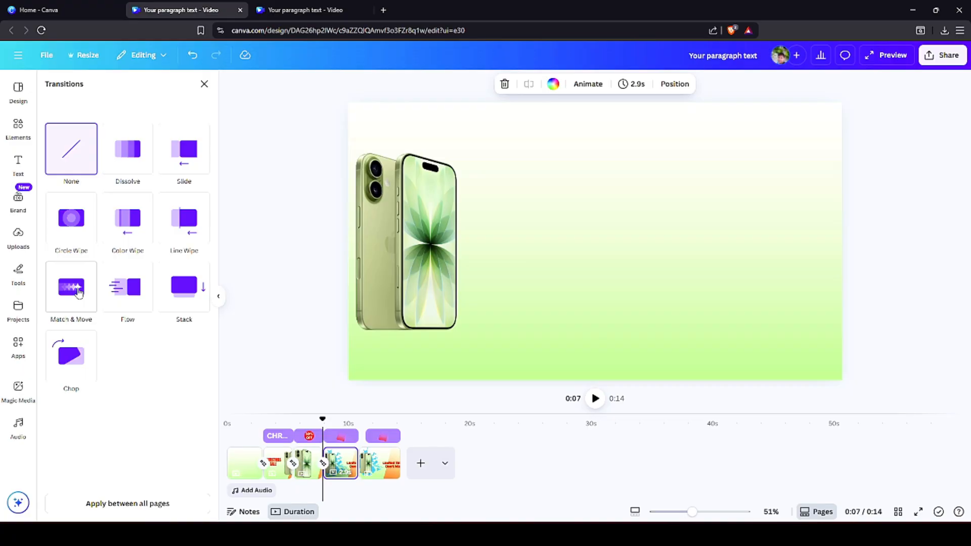
pyautogui.click(70, 281)
pyautogui.moveTo(114, 364); pyautogui.dragTo(117, 363)
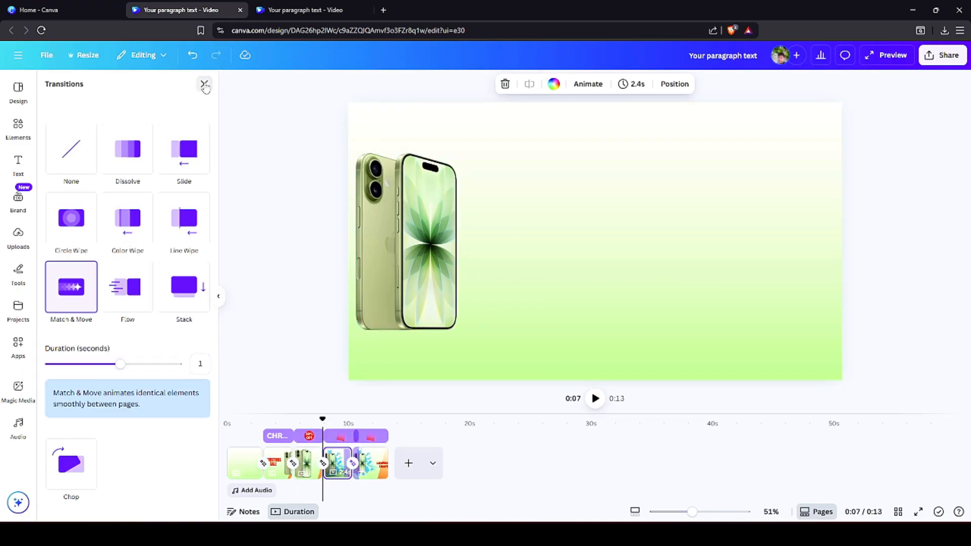
pyautogui.click(204, 84)
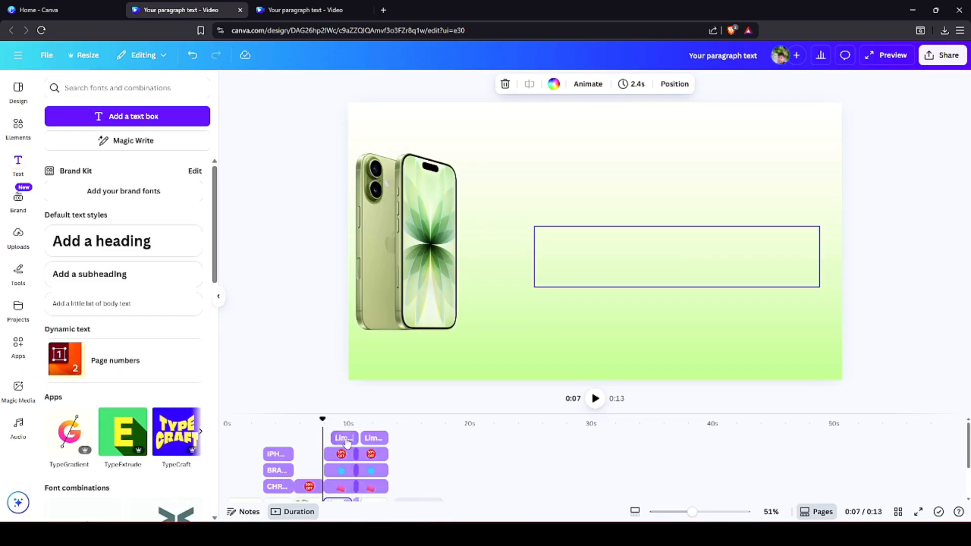
# - On the fifth page, scale the offer text down to size 41 and arrange it directly beneath the 50% OFF badge
pyautogui.moveTo(351, 422); pyautogui.dragTo(364, 424)
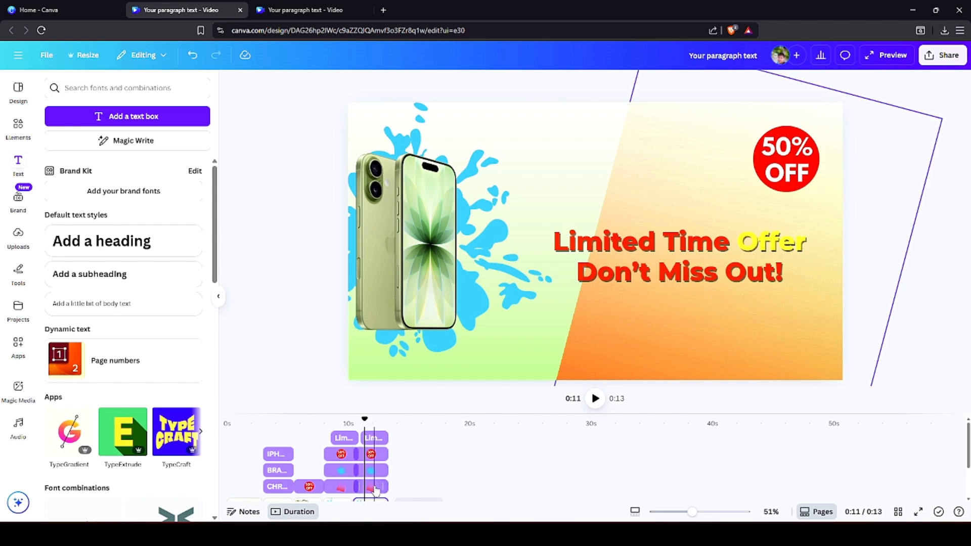
pyautogui.click(646, 273)
pyautogui.moveTo(534, 287); pyautogui.dragTo(661, 260)
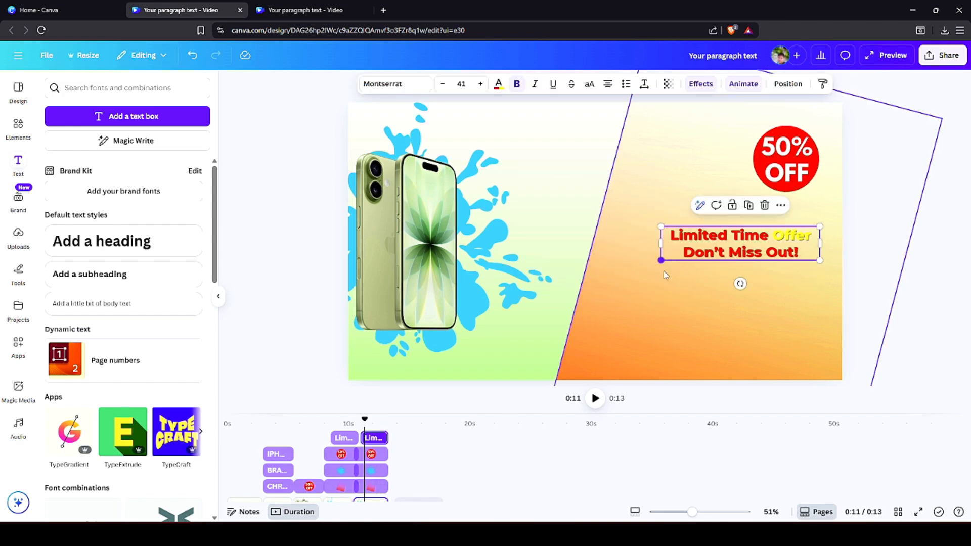
pyautogui.moveTo(486, 411); pyautogui.dragTo(488, 365)
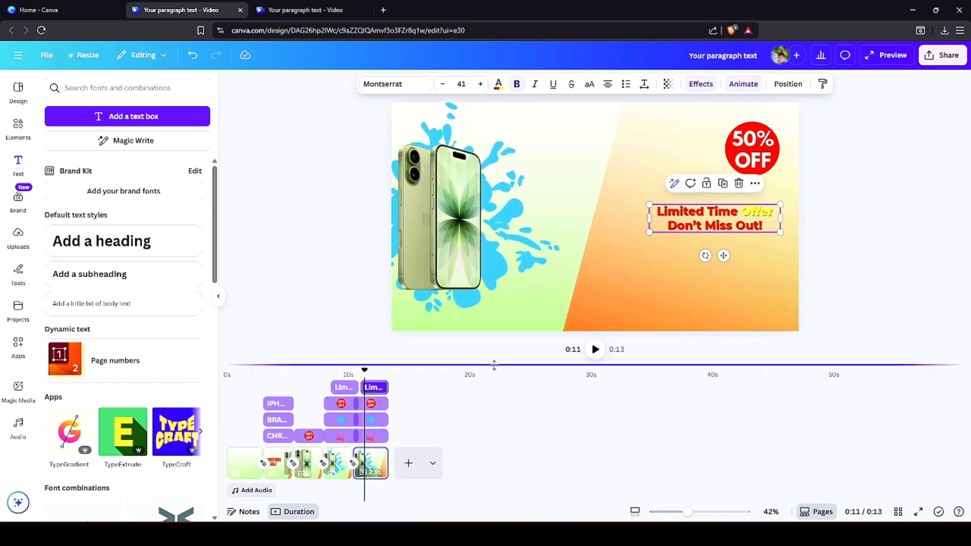
pyautogui.moveTo(736, 221); pyautogui.dragTo(746, 202)
pyautogui.moveTo(753, 143); pyautogui.dragTo(730, 156)
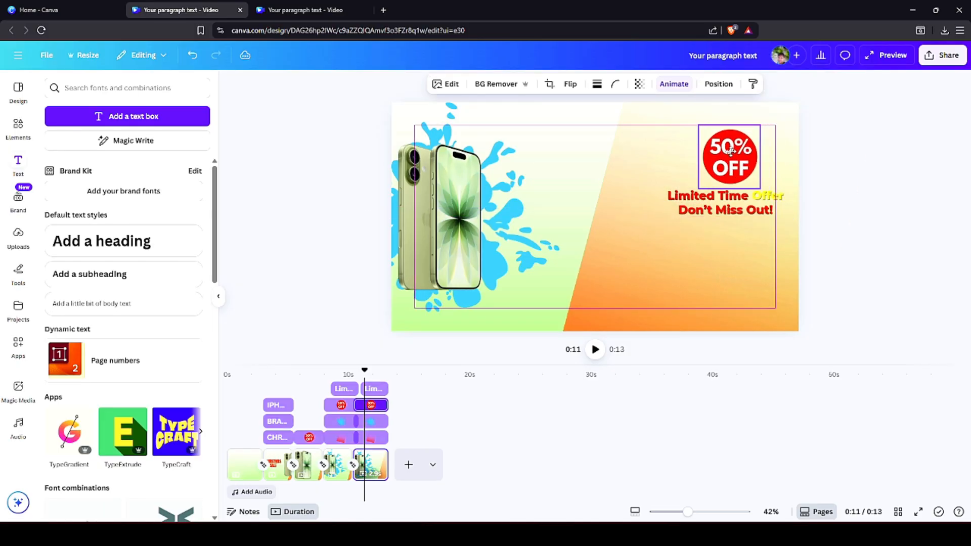
# - Shrink the phone and place it below the offer text, and move the blue splatter fully inside the fifth page
pyautogui.click(445, 217)
pyautogui.moveTo(377, 134); pyautogui.dragTo(432, 197)
pyautogui.moveTo(458, 243); pyautogui.dragTo(724, 267)
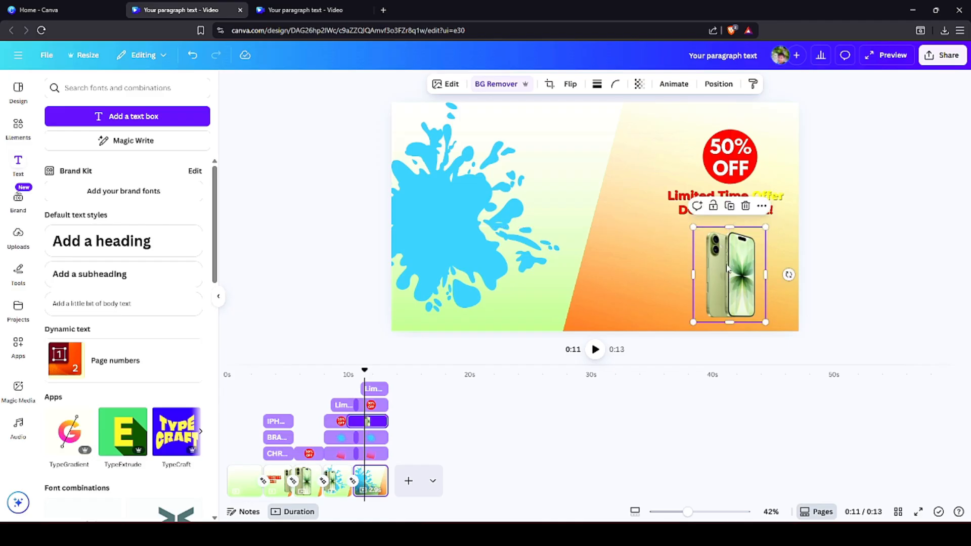
pyautogui.click(444, 228)
pyautogui.moveTo(444, 228); pyautogui.dragTo(500, 221)
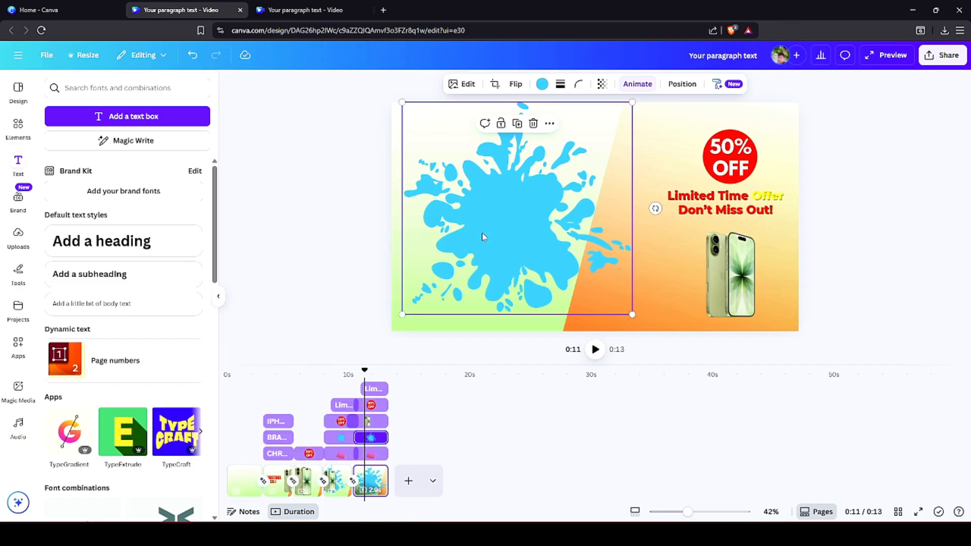
# - Trim the fourth page's elements to its end, extend the fifth page's offer text to its start, and play the transition
pyautogui.click(352, 420)
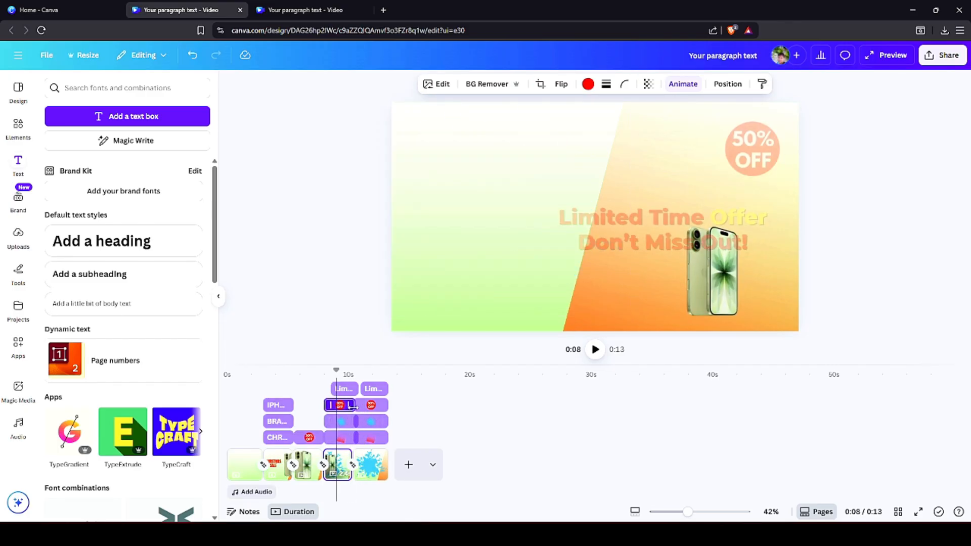
pyautogui.click(344, 389)
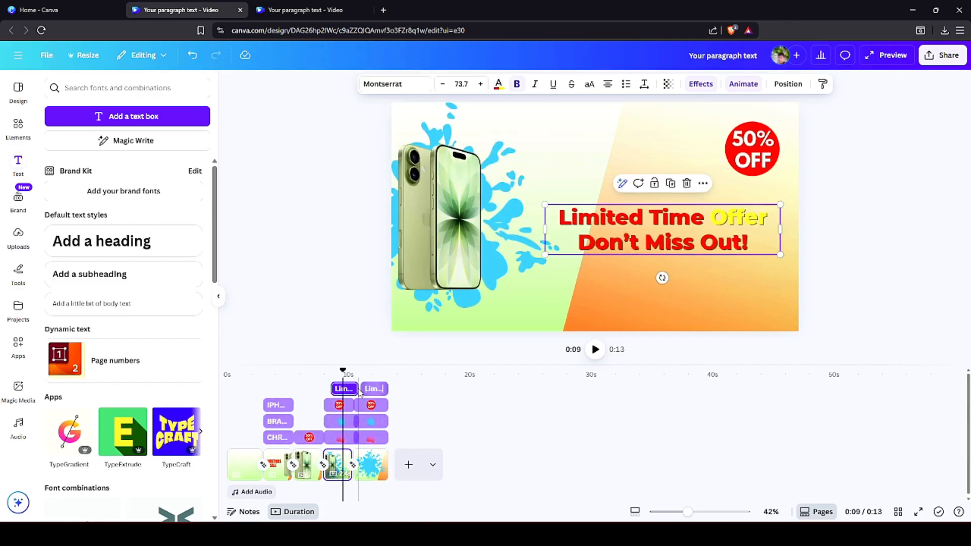
pyautogui.click(335, 422)
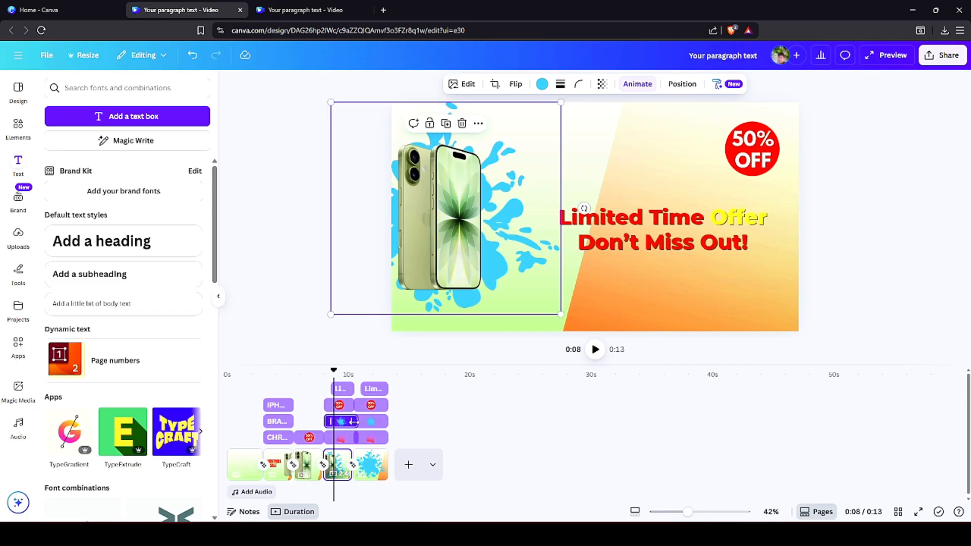
pyautogui.click(340, 405)
pyautogui.click(366, 389)
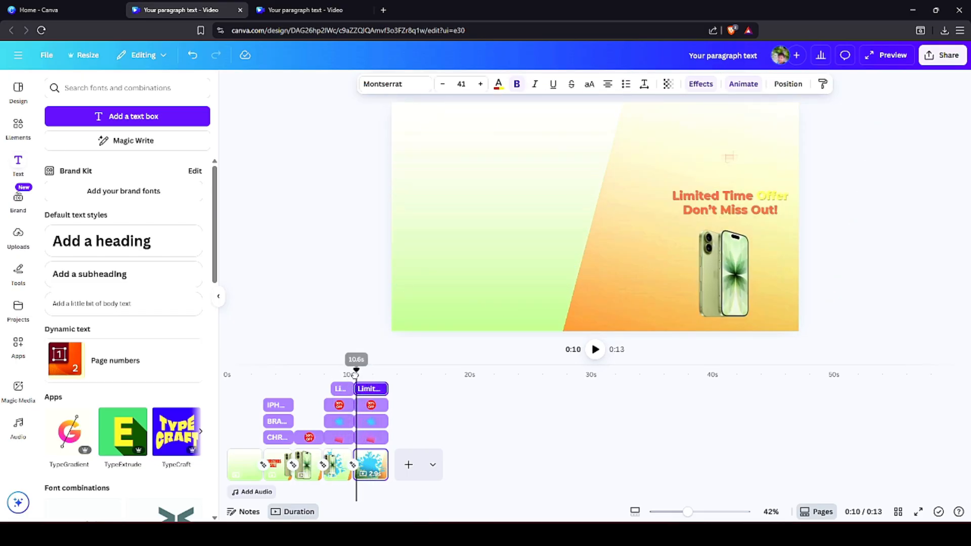
pyautogui.click(347, 374)
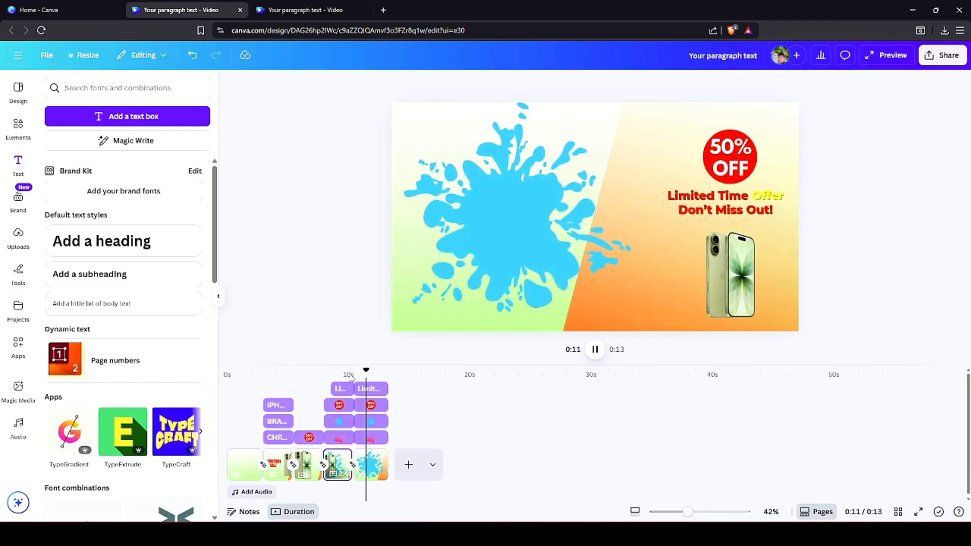
# - Add the uploaded white phone image to the fifth page
pyautogui.click(477, 221)
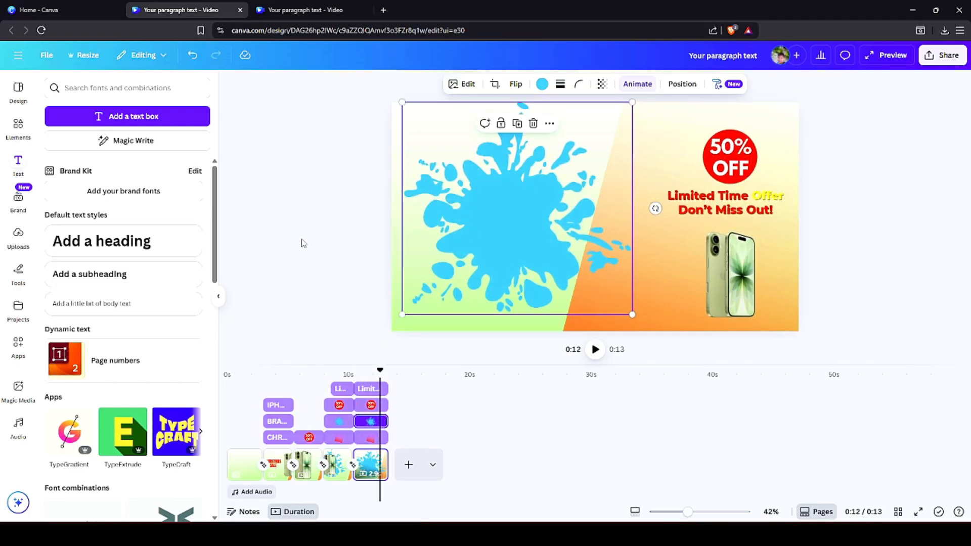
pyautogui.click(18, 243)
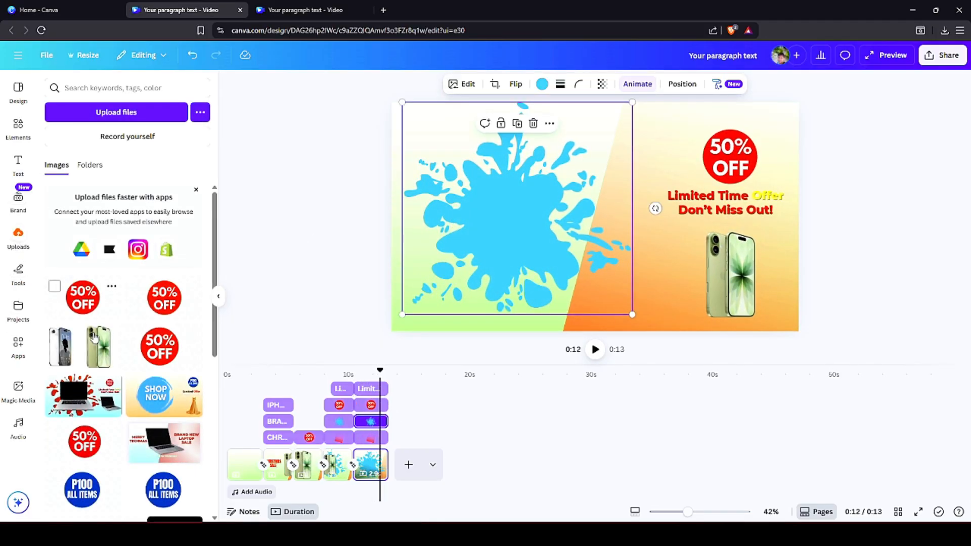
pyautogui.click(71, 354)
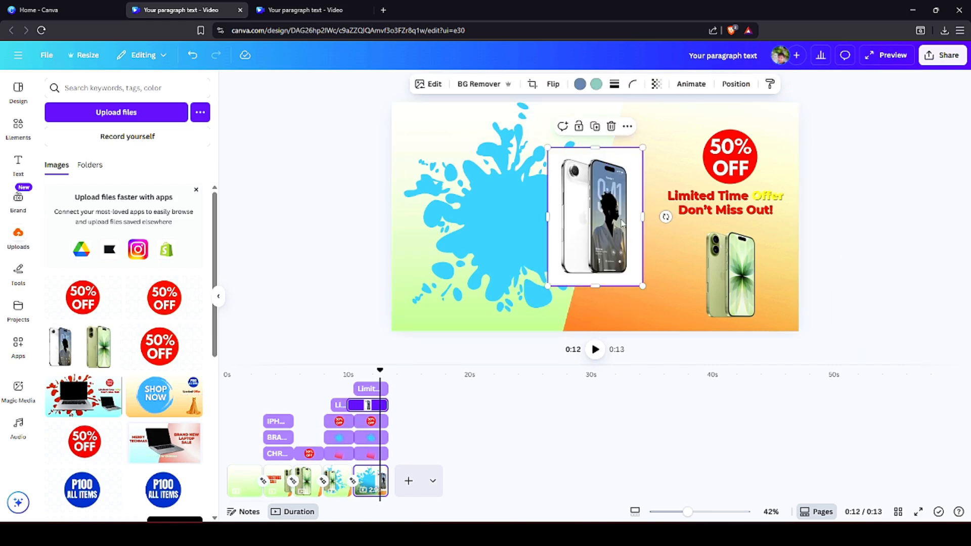
# - Remove the white phone image's background, enlarge the phone and place it over the blue splatter
pyautogui.moveTo(616, 223); pyautogui.dragTo(581, 225)
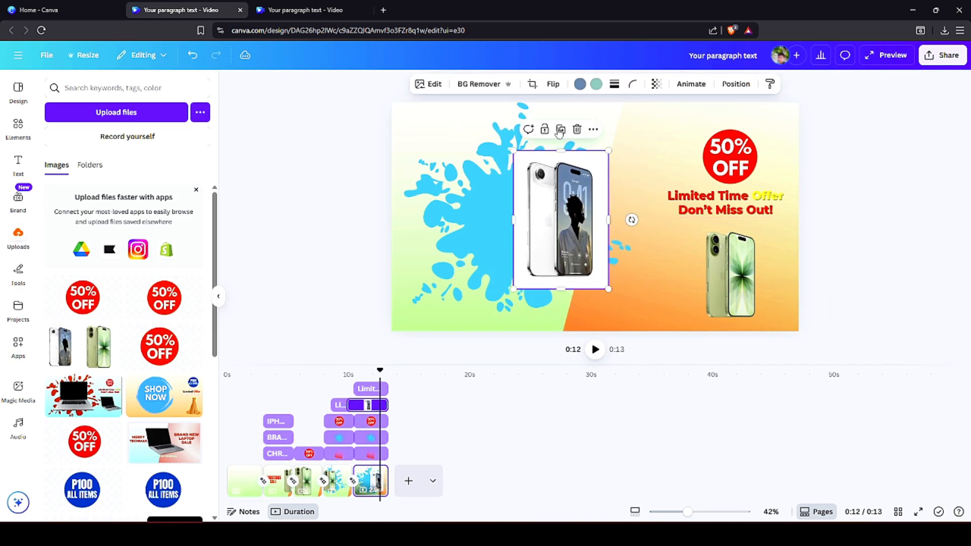
pyautogui.click(482, 85)
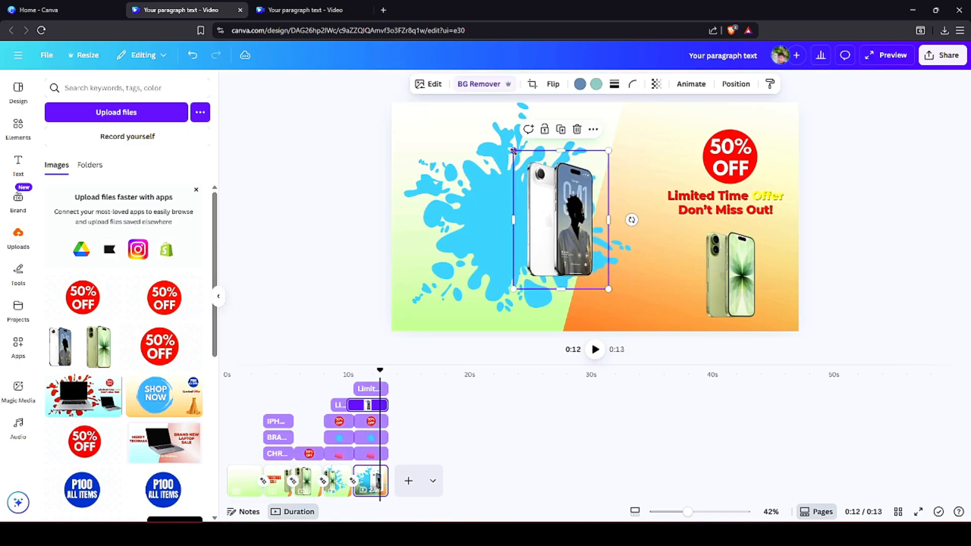
pyautogui.moveTo(513, 150); pyautogui.dragTo(456, 132)
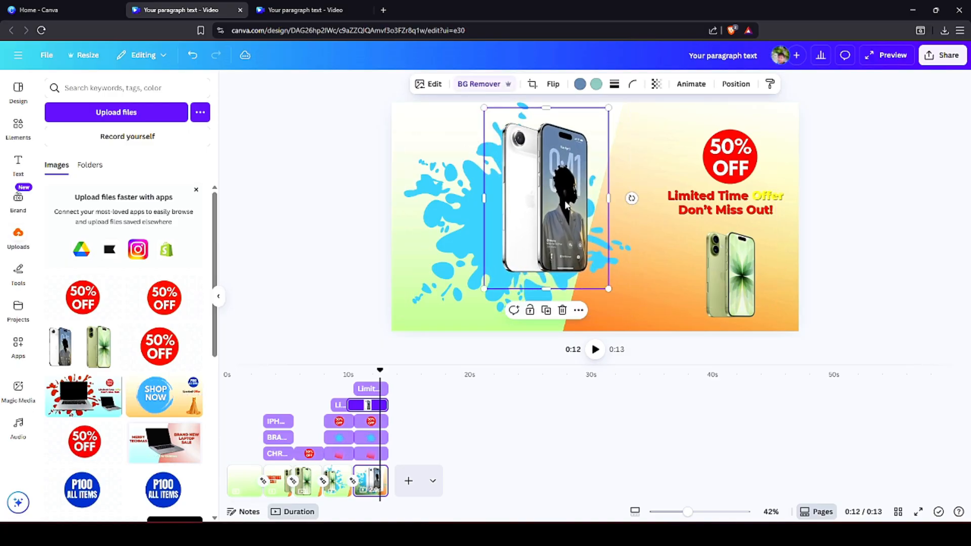
pyautogui.moveTo(566, 205); pyautogui.dragTo(527, 233)
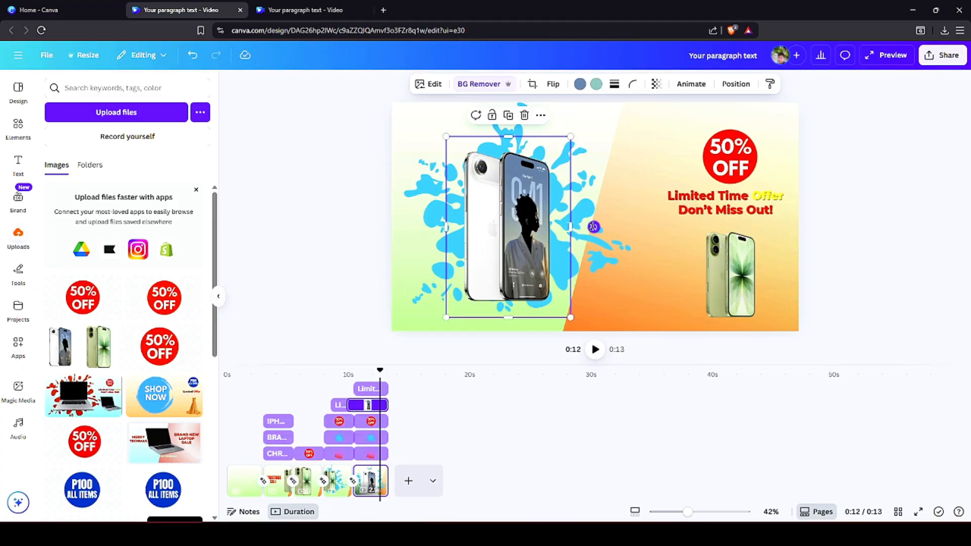
# - Tilt the white phone counterclockwise, enlarge it to about 635 × 926 and position it across the blue splatter
pyautogui.moveTo(593, 227); pyautogui.dragTo(525, 226)
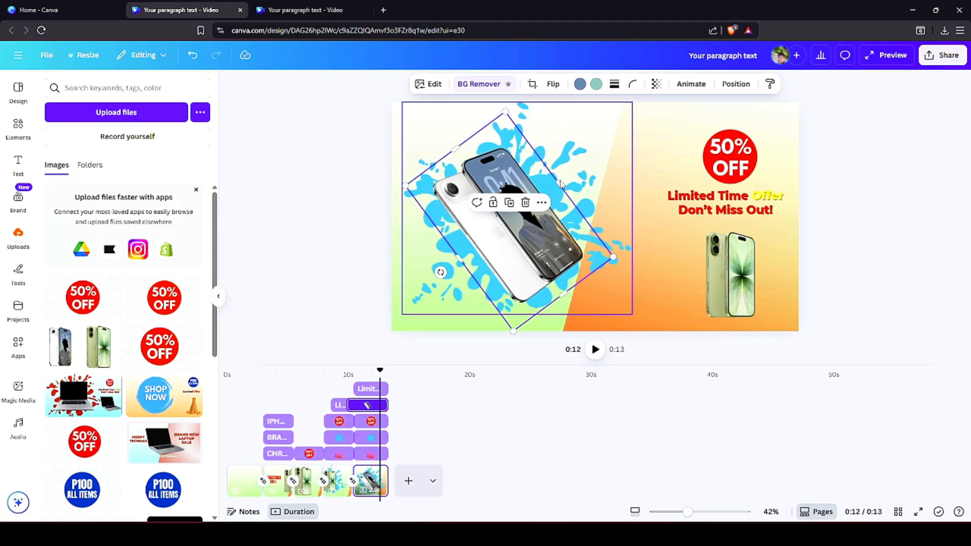
pyautogui.moveTo(505, 110); pyautogui.dragTo(504, 99)
pyautogui.moveTo(540, 248); pyautogui.dragTo(541, 251)
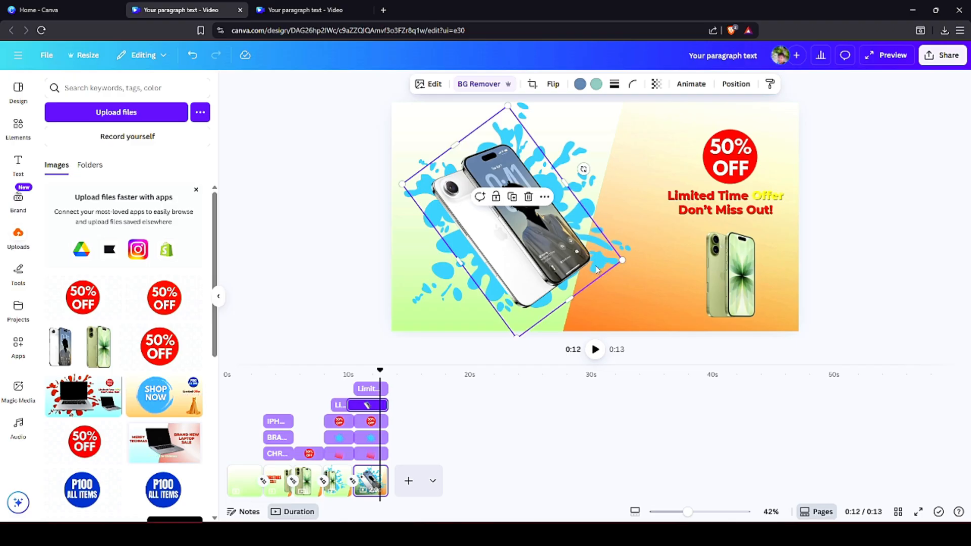
pyautogui.moveTo(622, 260); pyautogui.dragTo(626, 261)
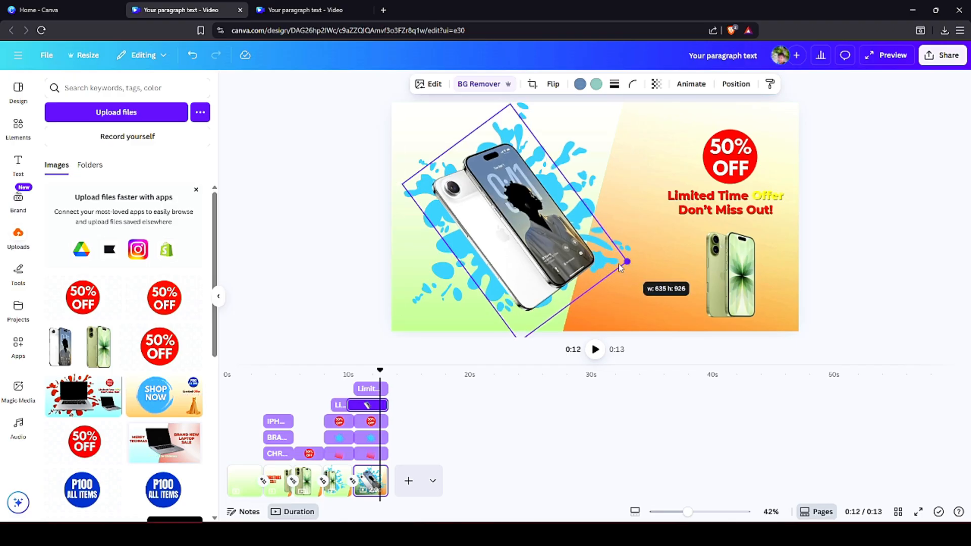
pyautogui.click(651, 223)
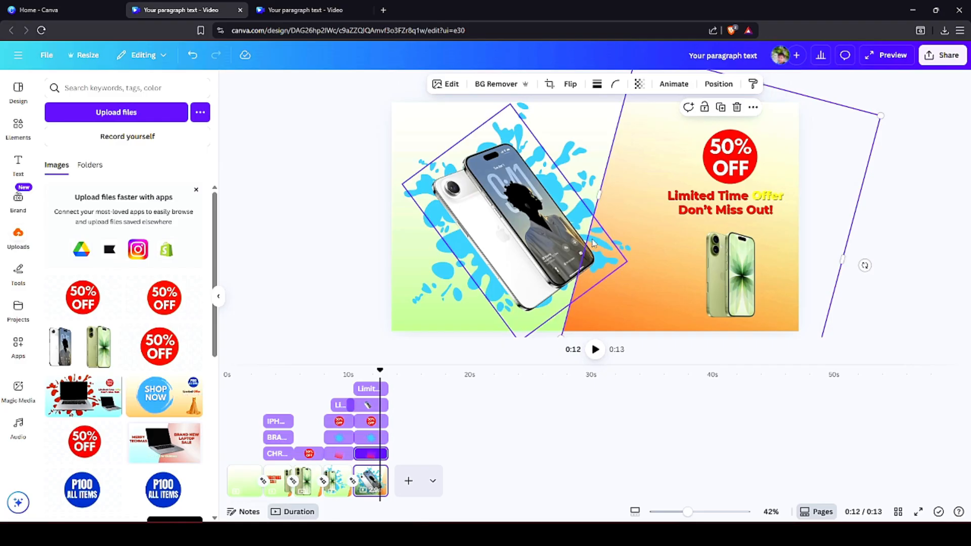
pyautogui.click(556, 241)
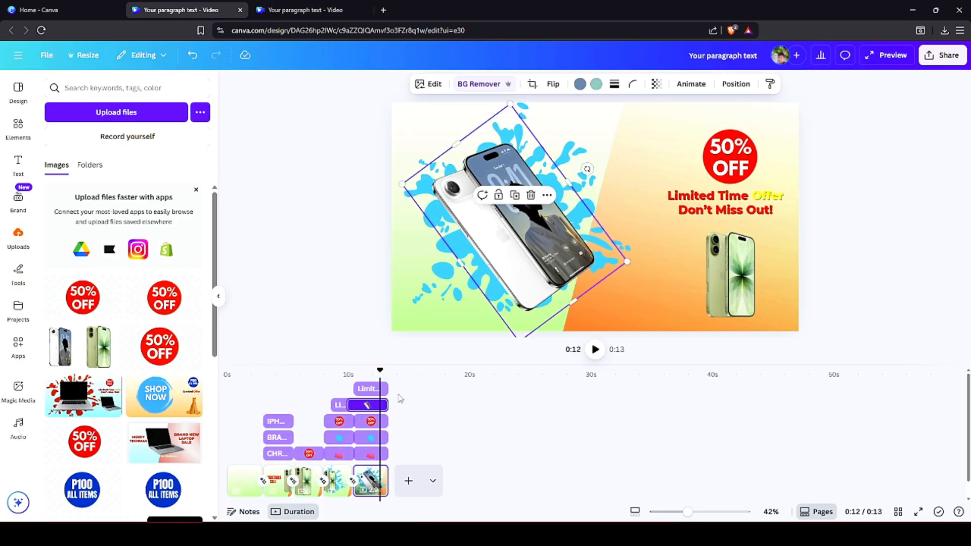
# - Extend the fifth page to 4.0 s and split it at the playhead near 0:12
pyautogui.moveTo(349, 406); pyautogui.dragTo(349, 405)
pyautogui.click(370, 474)
pyautogui.moveTo(388, 465); pyautogui.dragTo(402, 465)
pyautogui.rightClick(383, 466)
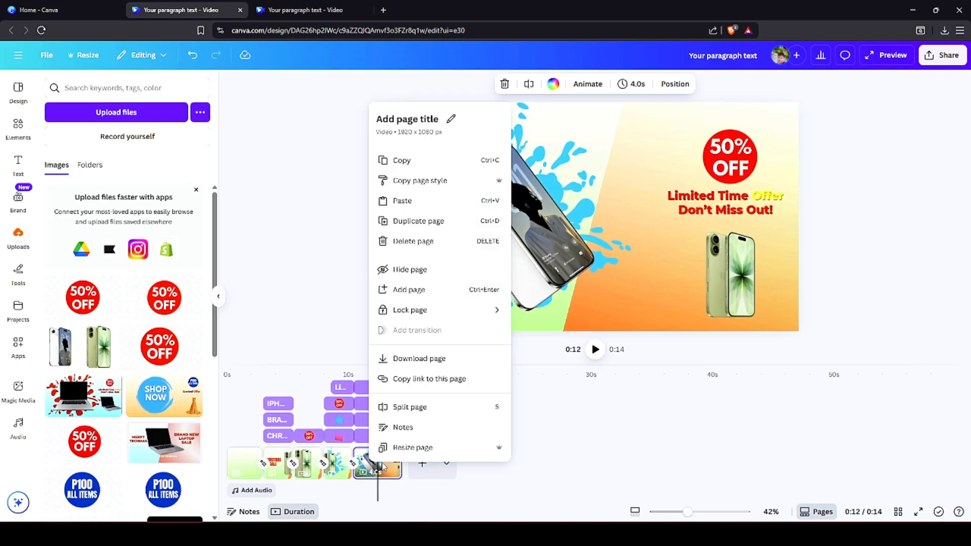
pyautogui.click(431, 413)
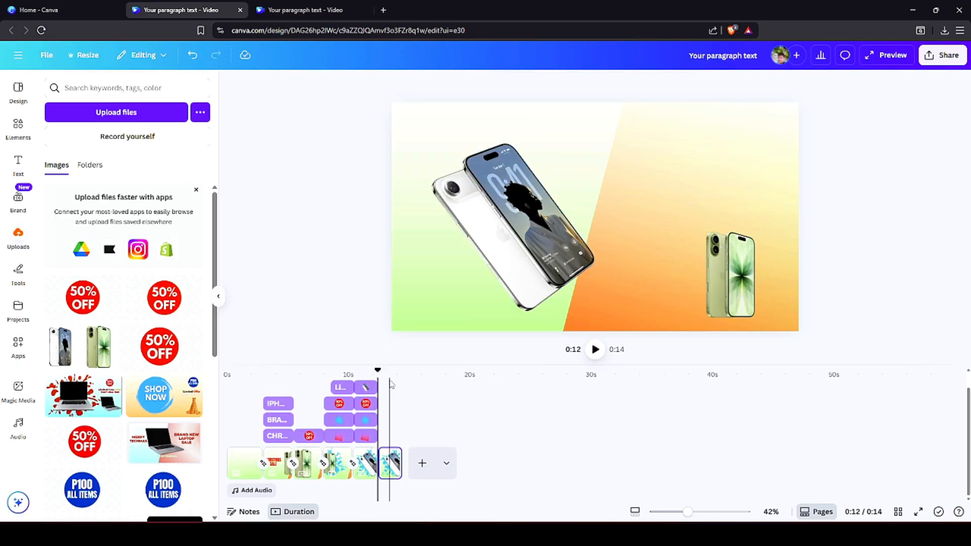
# - On the new last page, remove the animations from the blue splatter, the 50% OFF badge and the offer text
pyautogui.moveTo(378, 371)
pyautogui.mouseDown()
pyautogui.moveTo(399, 371)
pyautogui.moveTo(347, 371)
pyautogui.moveTo(392, 371)
pyautogui.mouseUp()
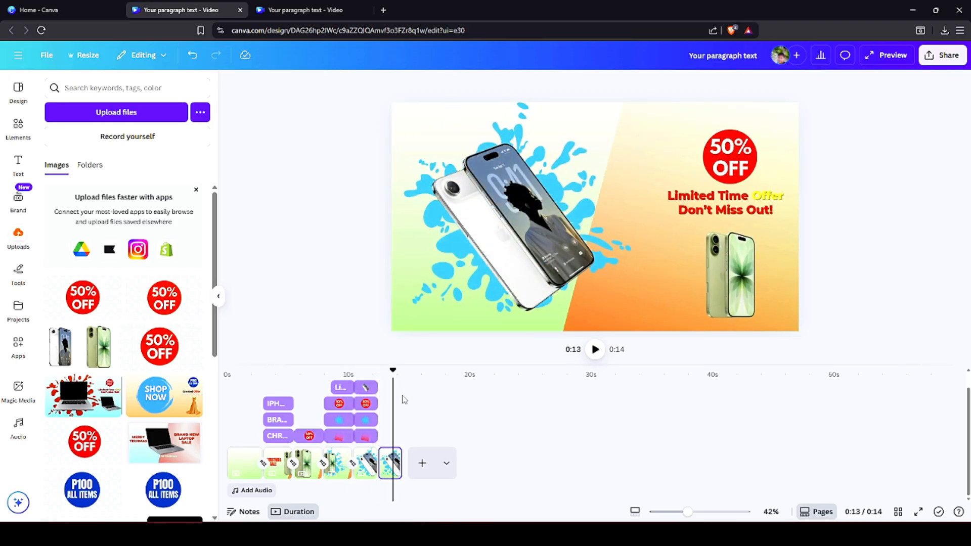
pyautogui.click(390, 435)
pyautogui.click(637, 84)
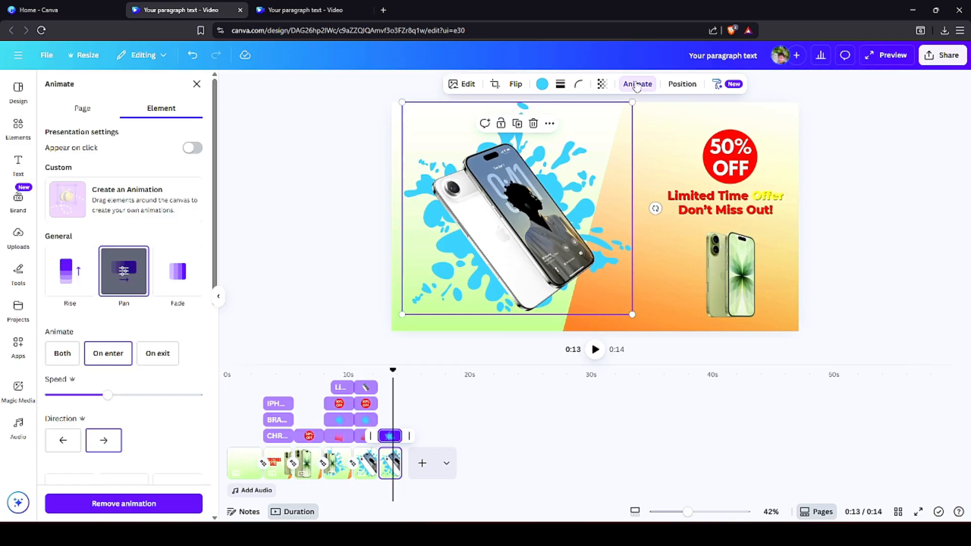
pyautogui.click(152, 503)
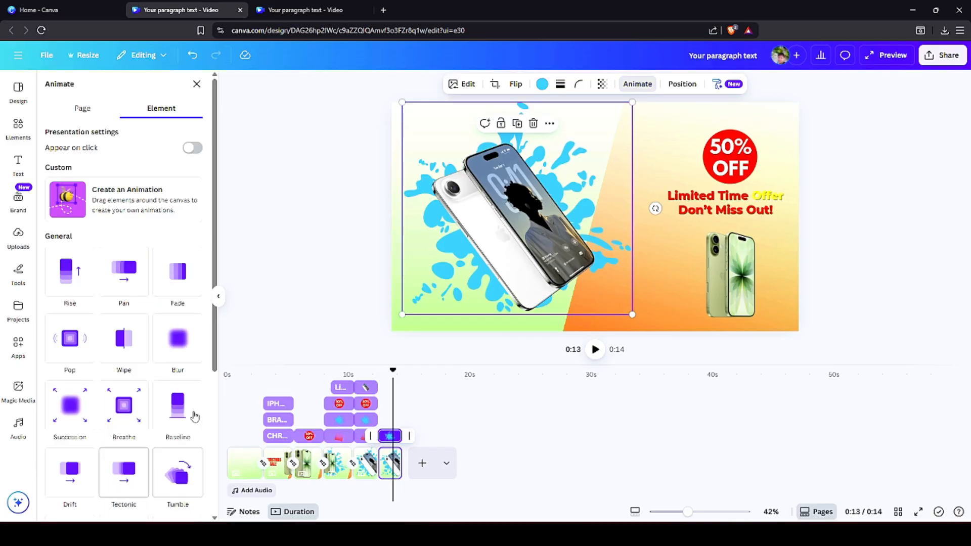
pyautogui.click(729, 157)
pyautogui.click(678, 85)
pyautogui.click(675, 85)
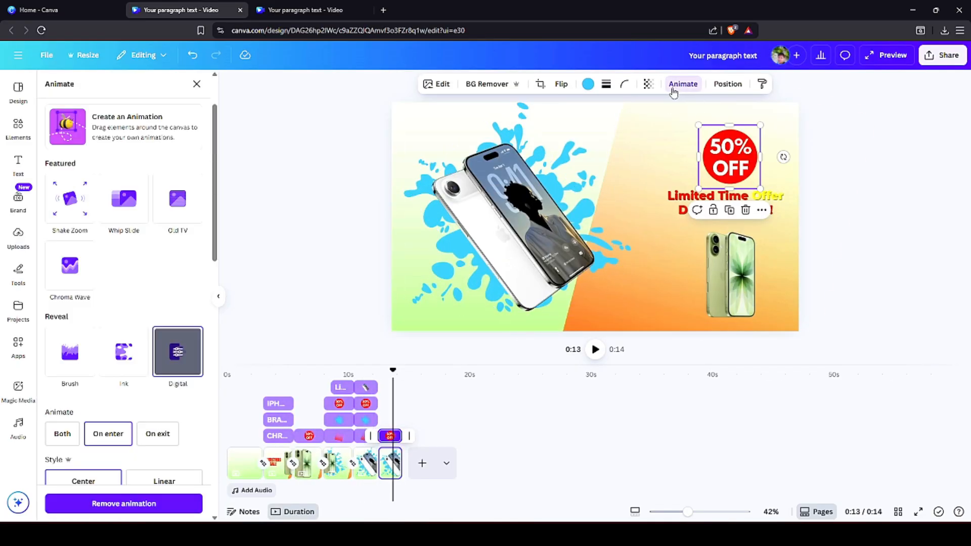
pyautogui.click(154, 510)
pyautogui.click(683, 199)
pyautogui.click(139, 507)
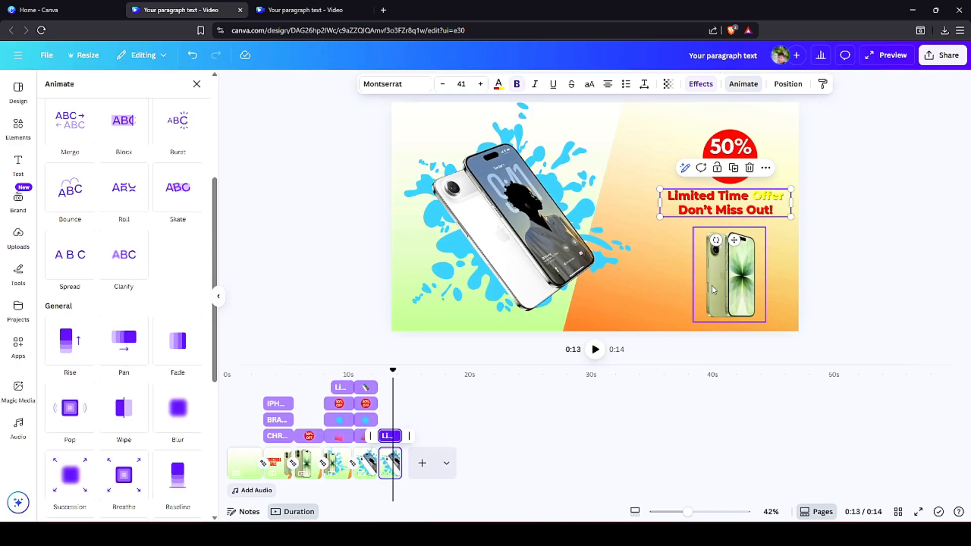
pyautogui.click(723, 268)
pyautogui.click(878, 210)
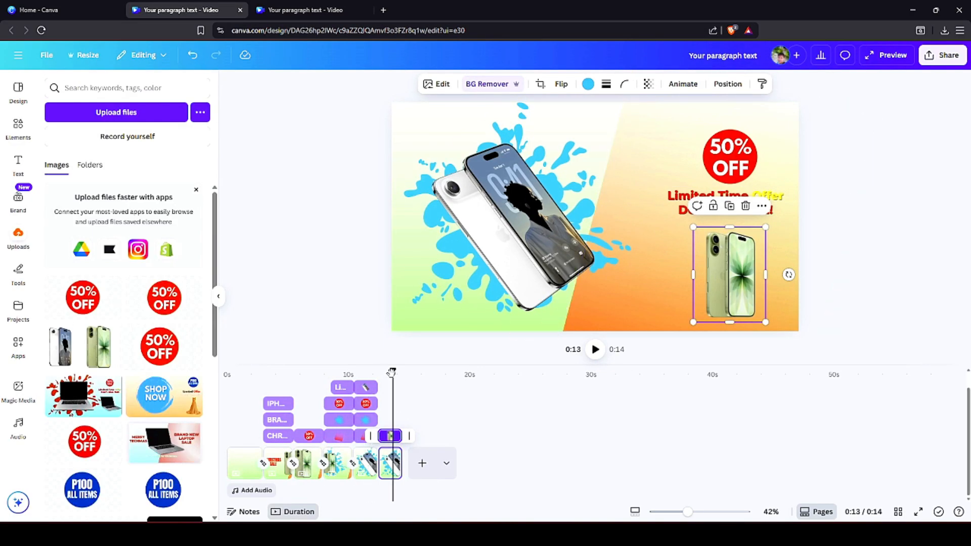
# - Delete the large white phone from the last page
pyautogui.moveTo(391, 373)
pyautogui.mouseDown()
pyautogui.moveTo(368, 373)
pyautogui.moveTo(390, 373)
pyautogui.mouseUp()
pyautogui.press('space')
pyautogui.click(506, 261)
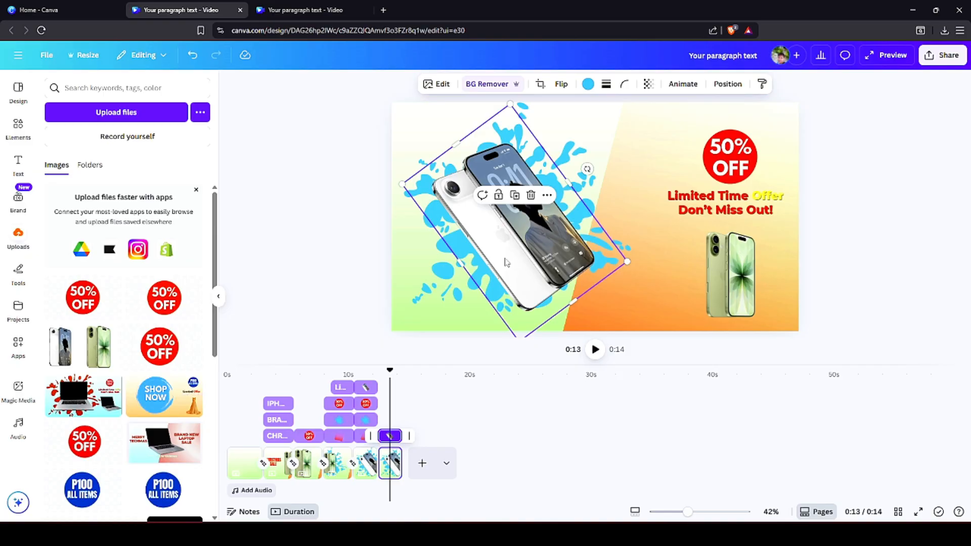
pyautogui.click(531, 195)
# - Add a text box reading "ORDER NOW" on two lines to the last page
pyautogui.click(18, 161)
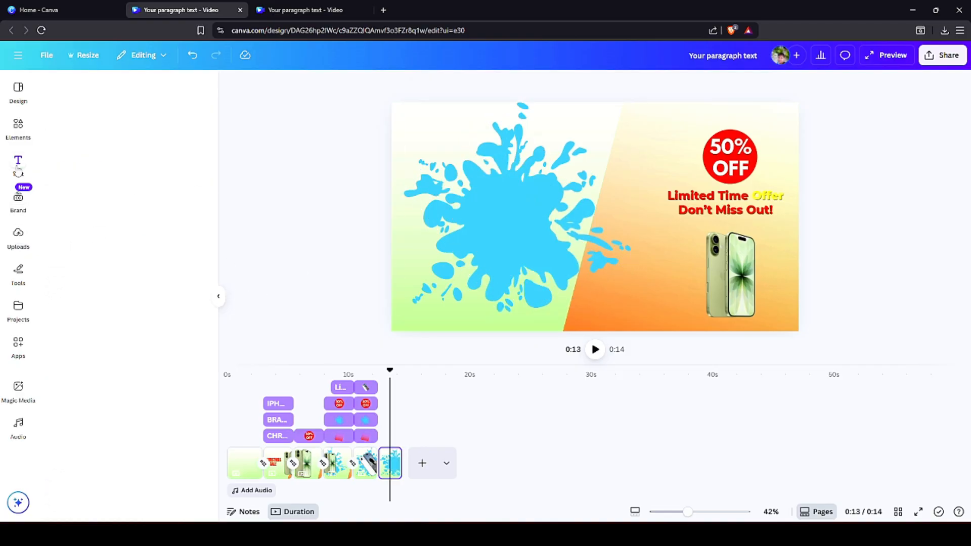
pyautogui.click(137, 118)
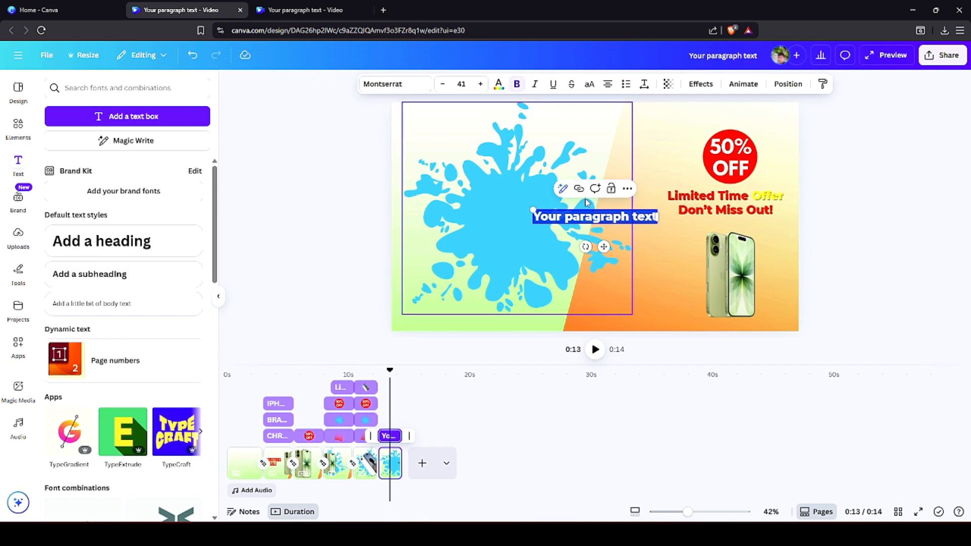
pyautogui.write('o')
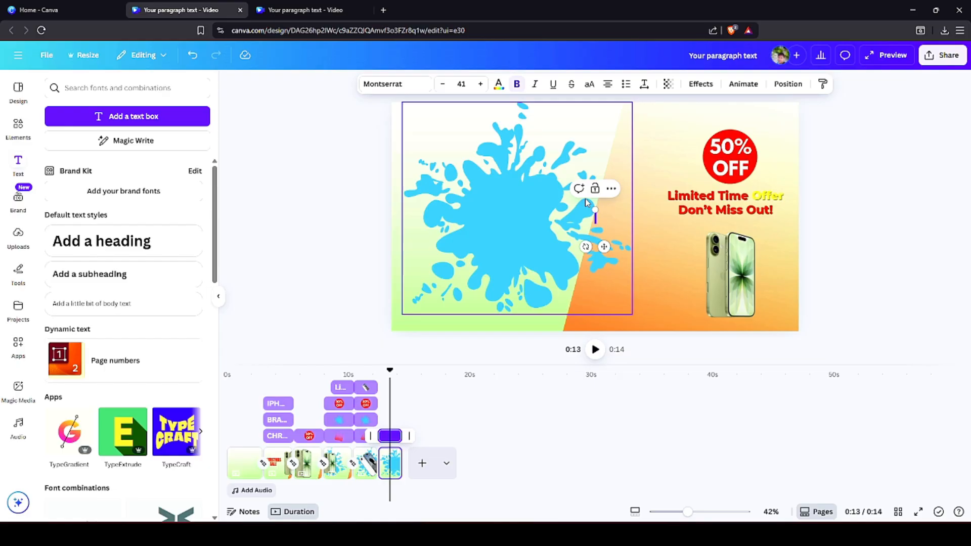
pyautogui.write('ORDER')
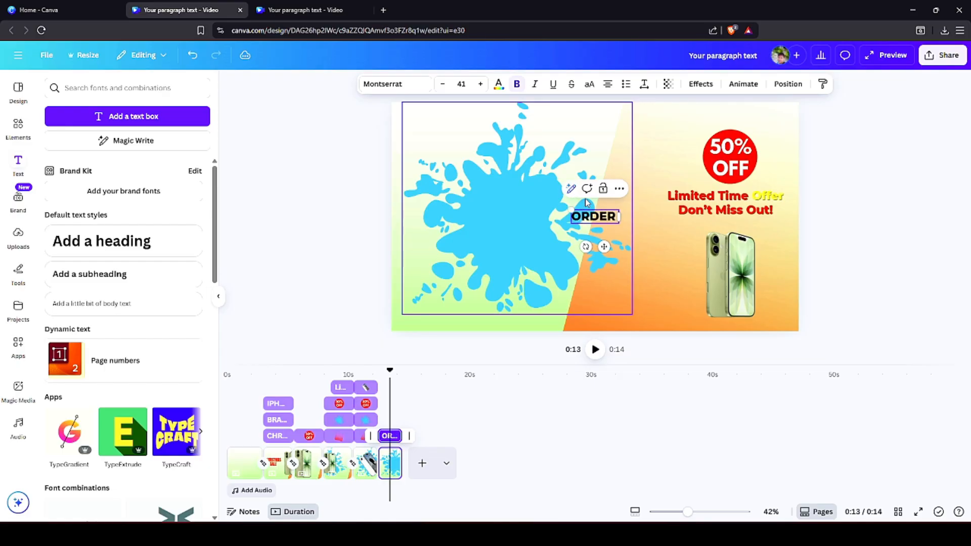
pyautogui.press('Return')
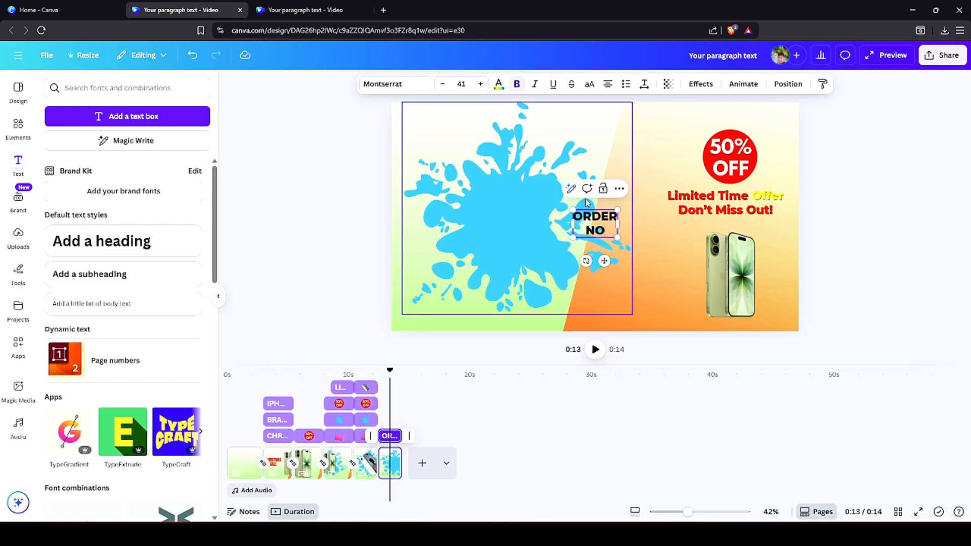
pyautogui.click(663, 259)
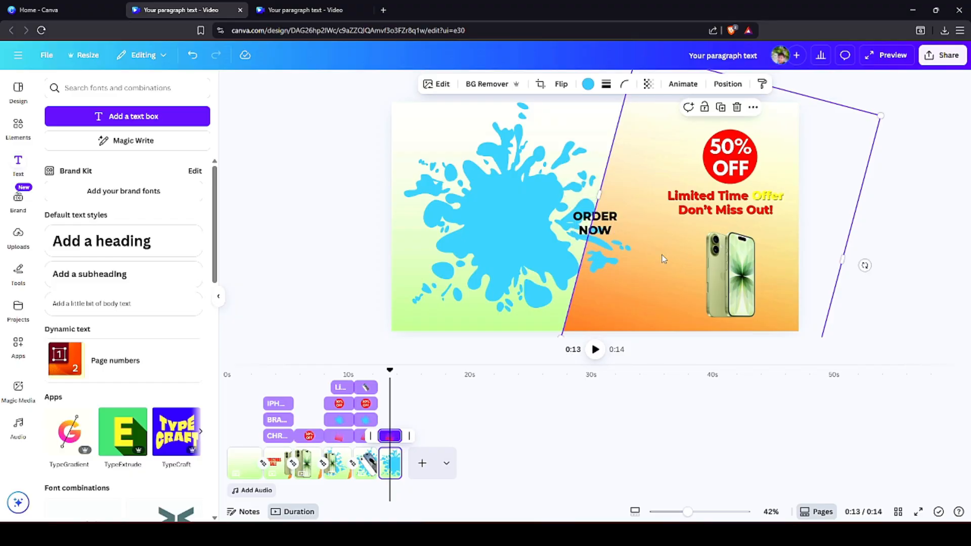
# - Enlarge the ORDER NOW text to size 89.3, center it on the blue splatter and set its font to League Spartan
pyautogui.moveTo(591, 227); pyautogui.dragTo(431, 180)
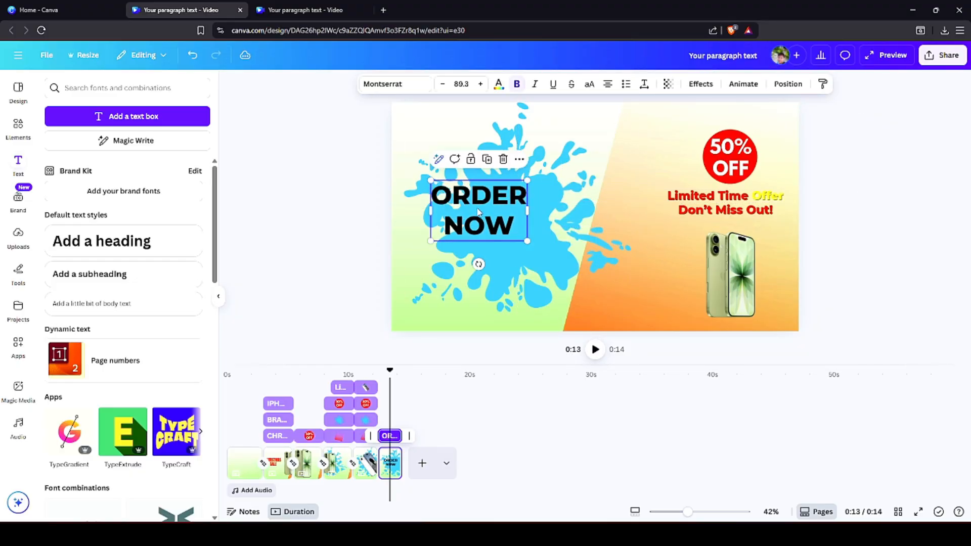
pyautogui.moveTo(477, 207); pyautogui.dragTo(507, 225)
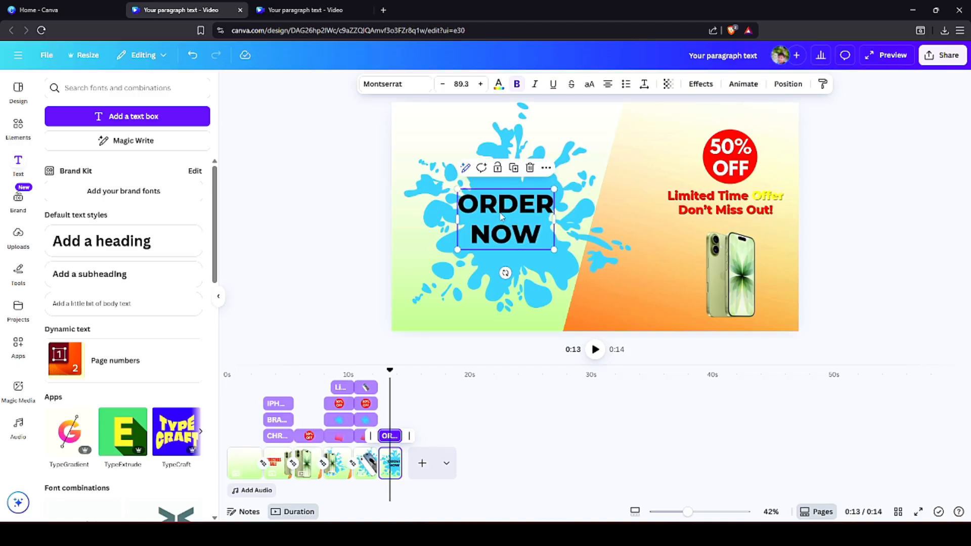
pyautogui.click(407, 84)
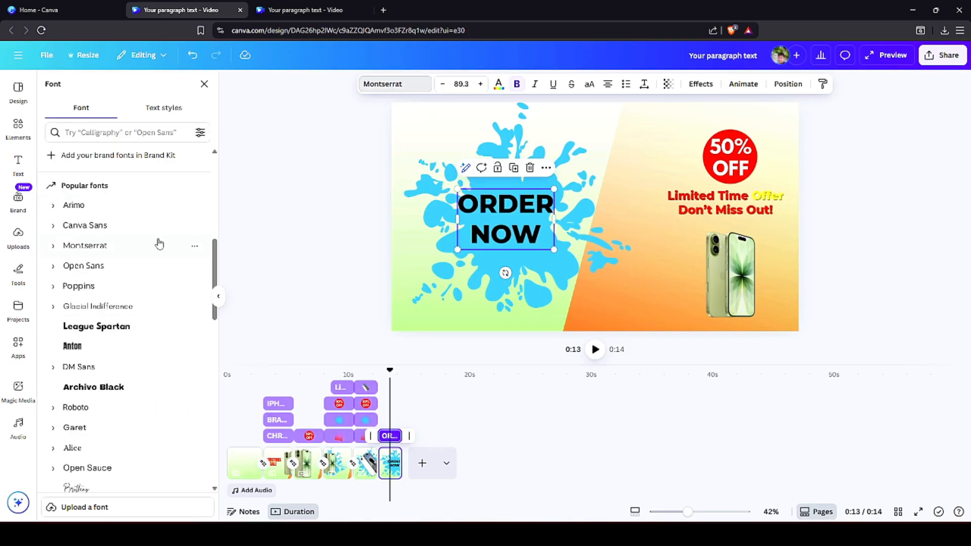
pyautogui.click(104, 326)
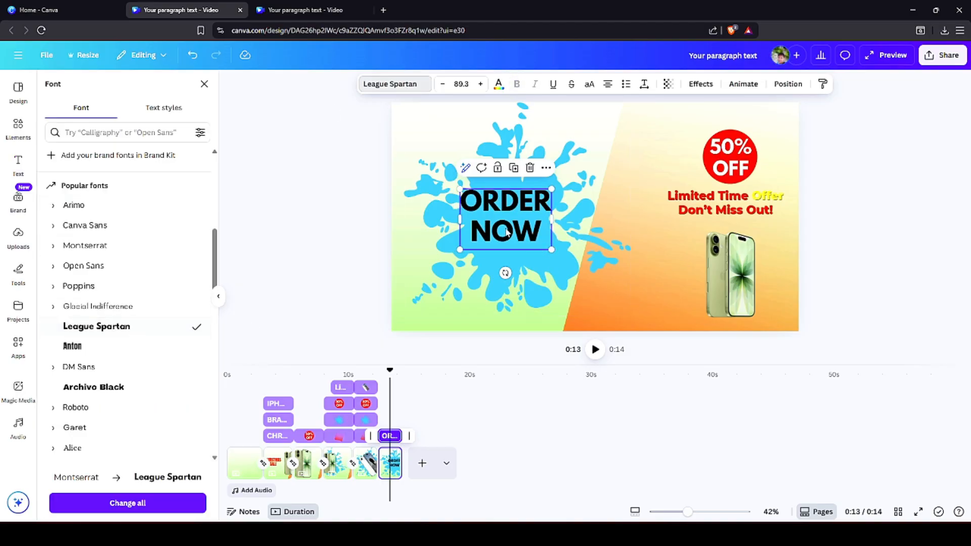
pyautogui.moveTo(507, 231); pyautogui.dragTo(500, 225)
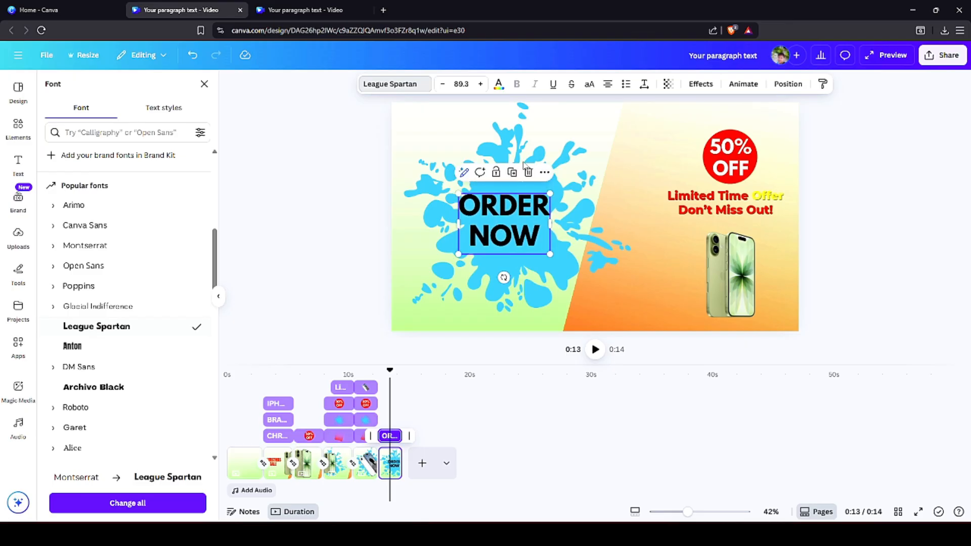
# - Color the ORDER NOW text white and keep it centered on the blue splatter
pyautogui.click(498, 85)
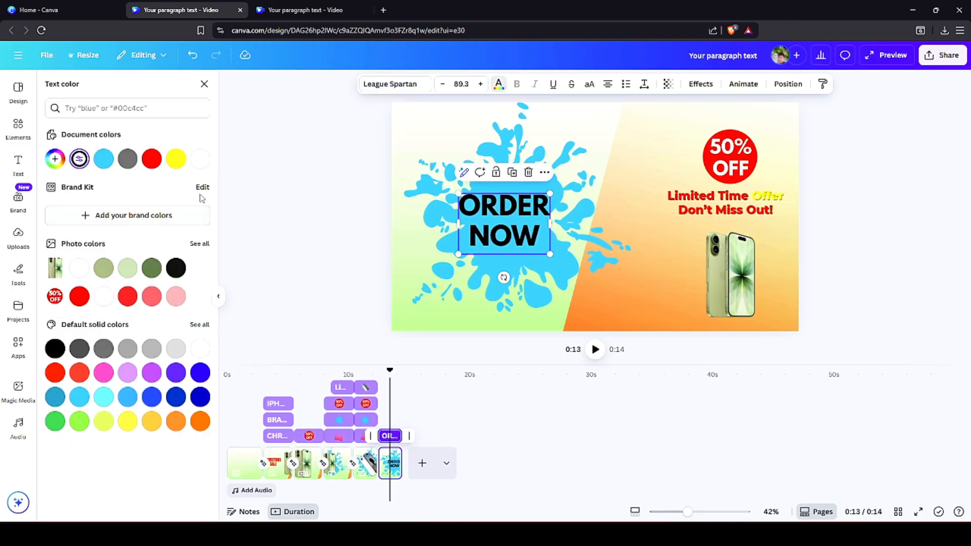
pyautogui.click(204, 165)
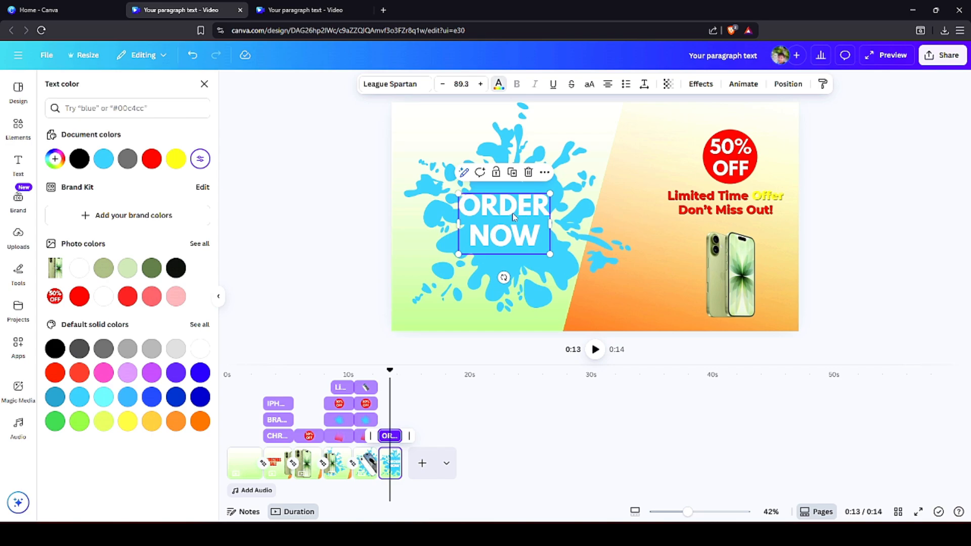
pyautogui.moveTo(511, 211); pyautogui.dragTo(509, 206)
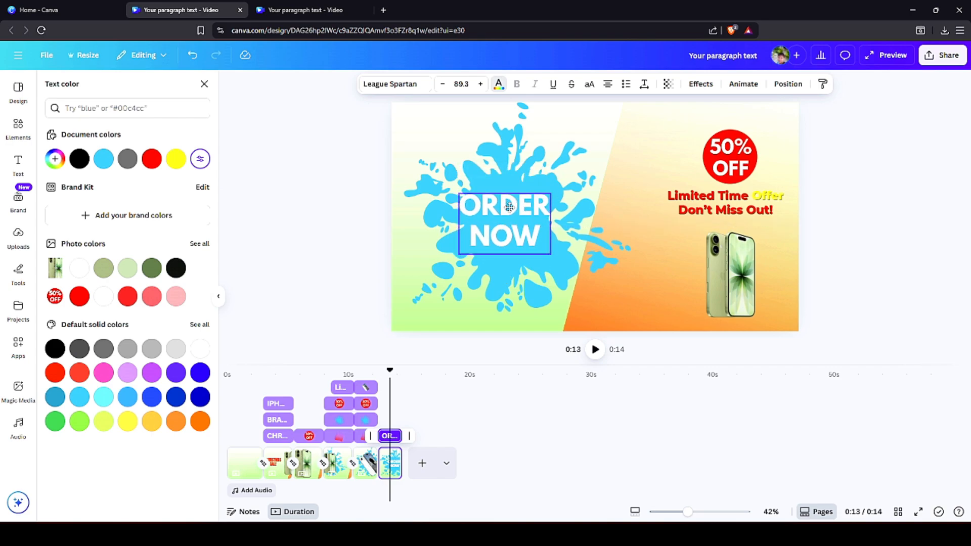
pyautogui.click(571, 165)
pyautogui.click(855, 198)
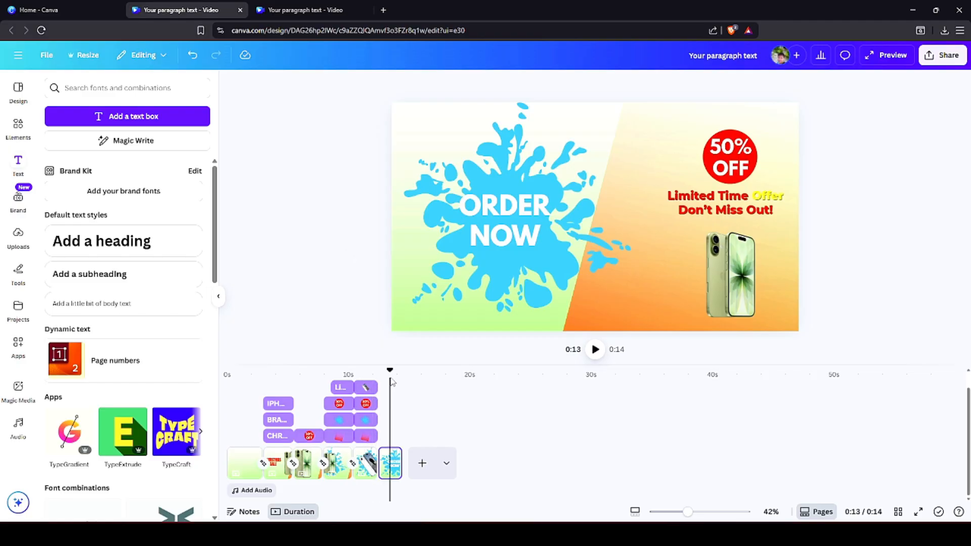
# - Compare the white phone page with the ORDER NOW page along the timeline
pyautogui.moveTo(392, 382); pyautogui.dragTo(357, 376)
pyautogui.click(513, 250)
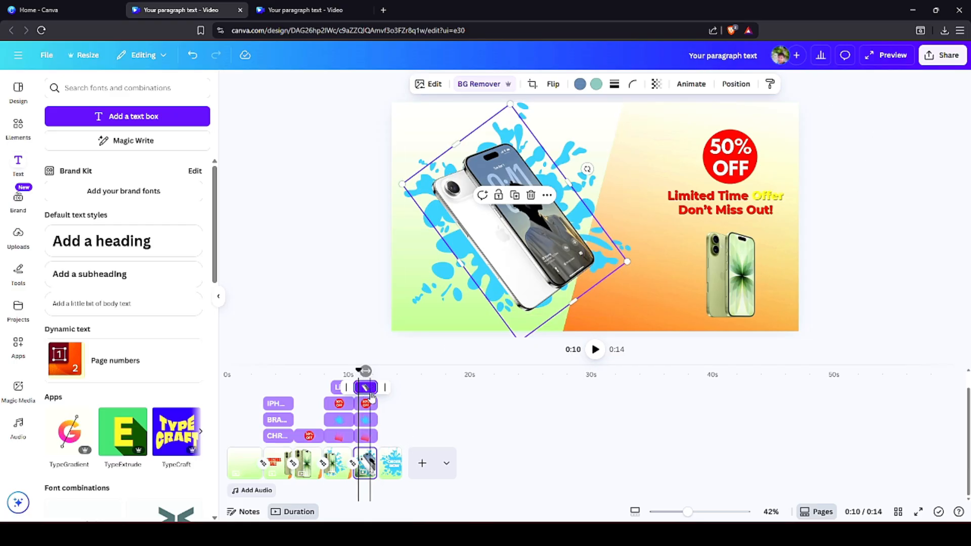
pyautogui.click(389, 376)
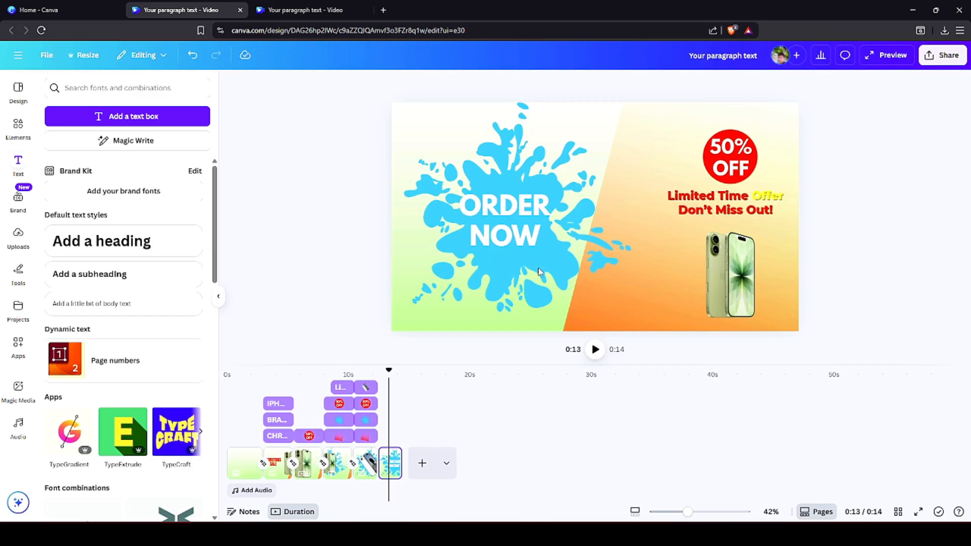
# - Paste the white phone photo onto the ORDER NOW page, shift its clip to the page's start and play the section
pyautogui.hotkey('ctrl', 'v')
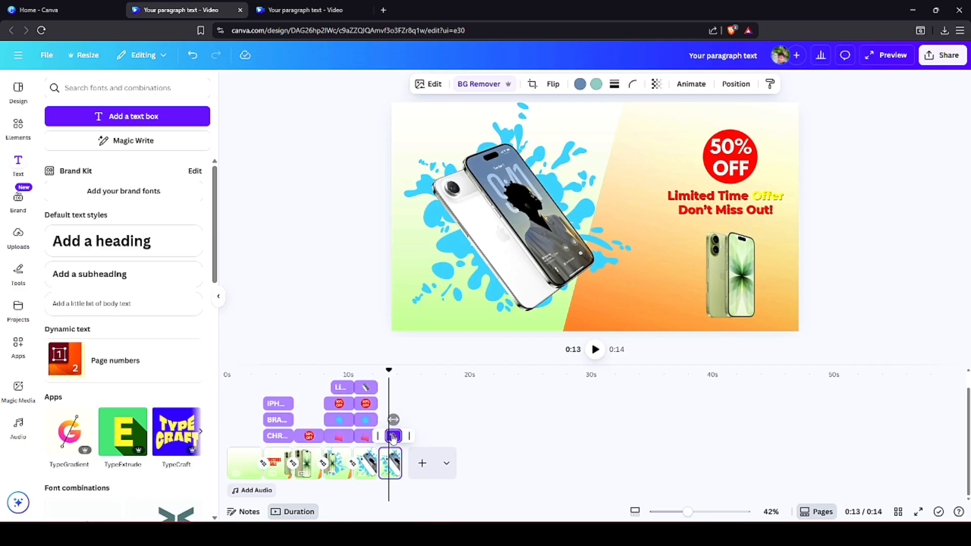
pyautogui.moveTo(393, 438); pyautogui.dragTo(381, 435)
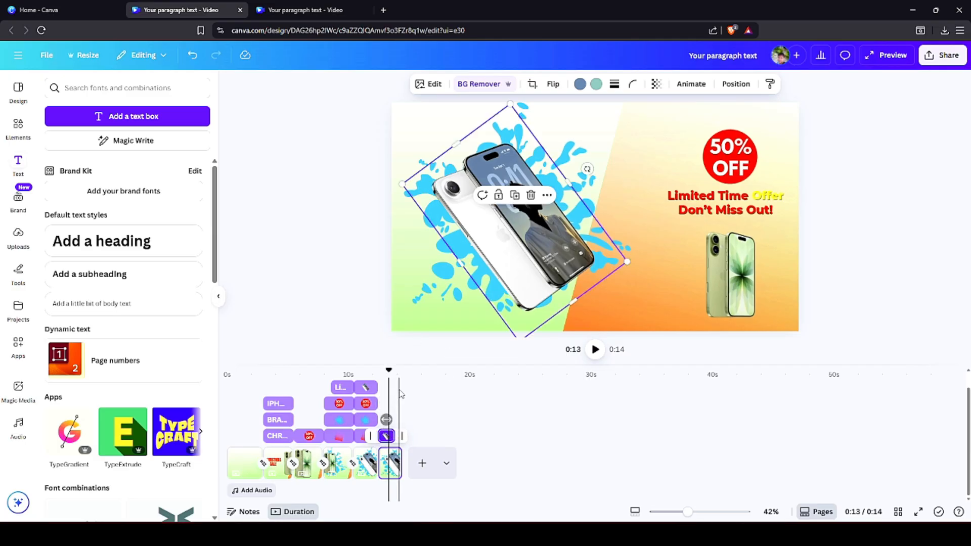
pyautogui.moveTo(388, 372); pyautogui.dragTo(375, 375)
pyautogui.press('space')
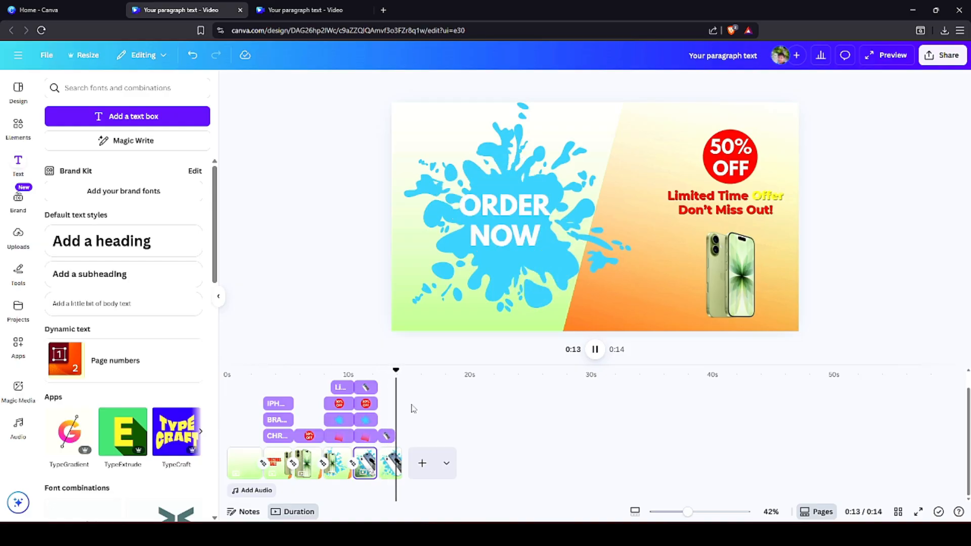
pyautogui.press('space')
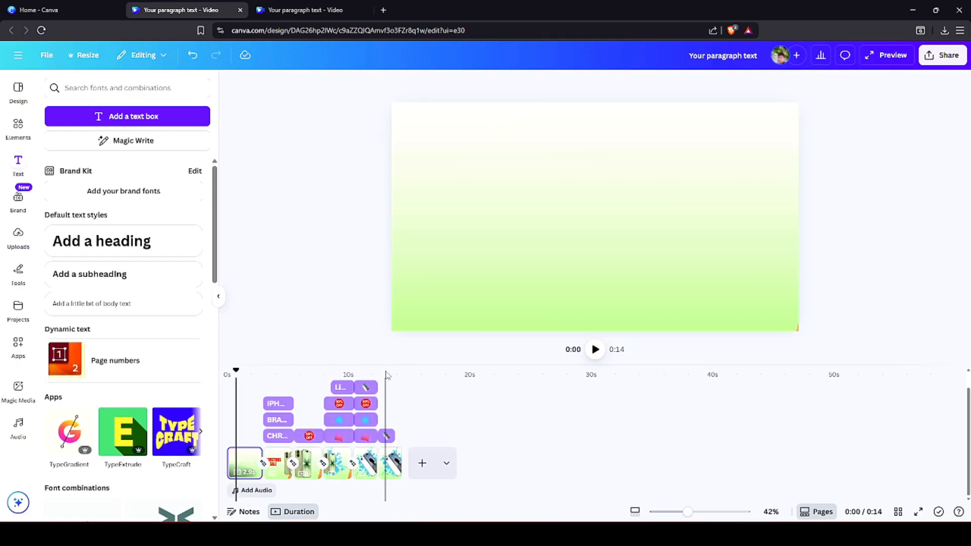
# - Apply the Rise animation to the white phone photo on the ORDER NOW page
pyautogui.click(384, 368)
pyautogui.click(388, 437)
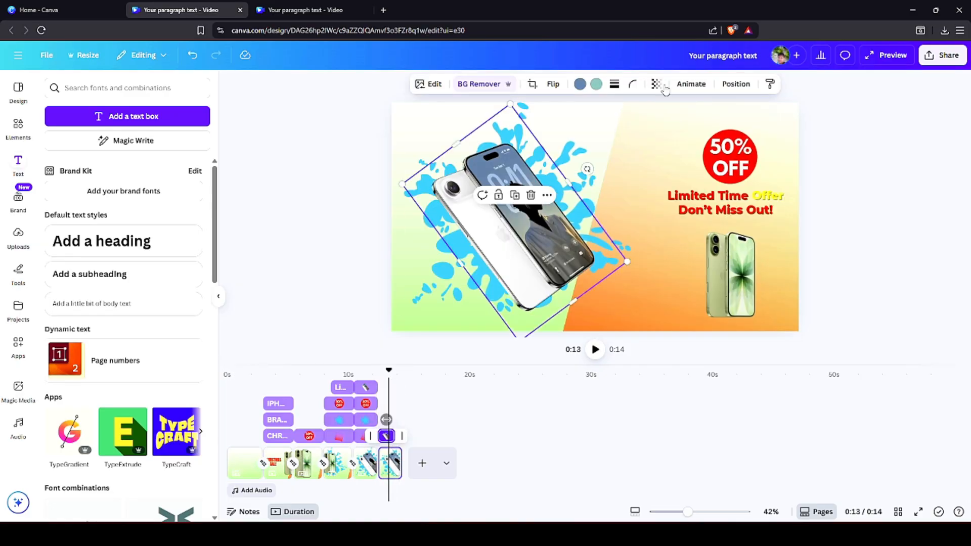
pyautogui.click(690, 84)
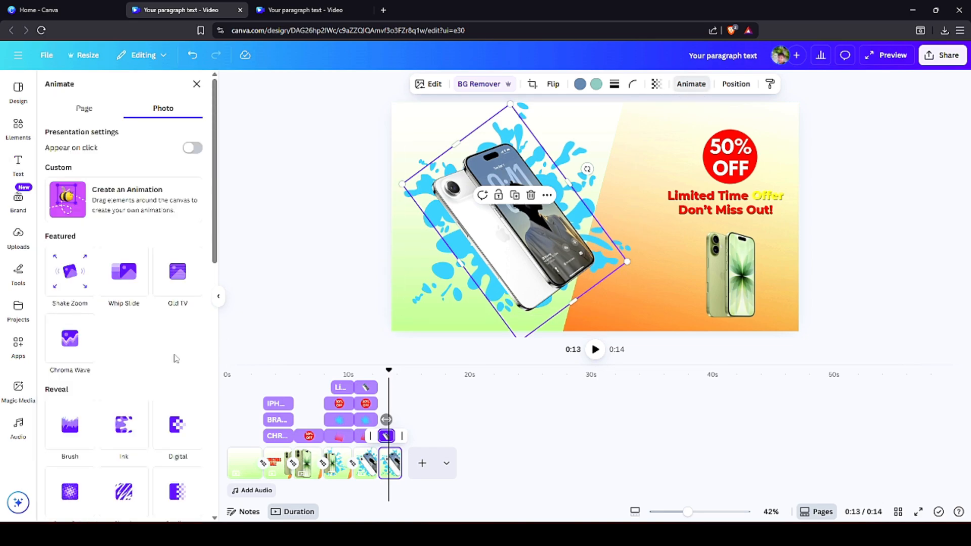
pyautogui.scroll(-6, 179, 356)
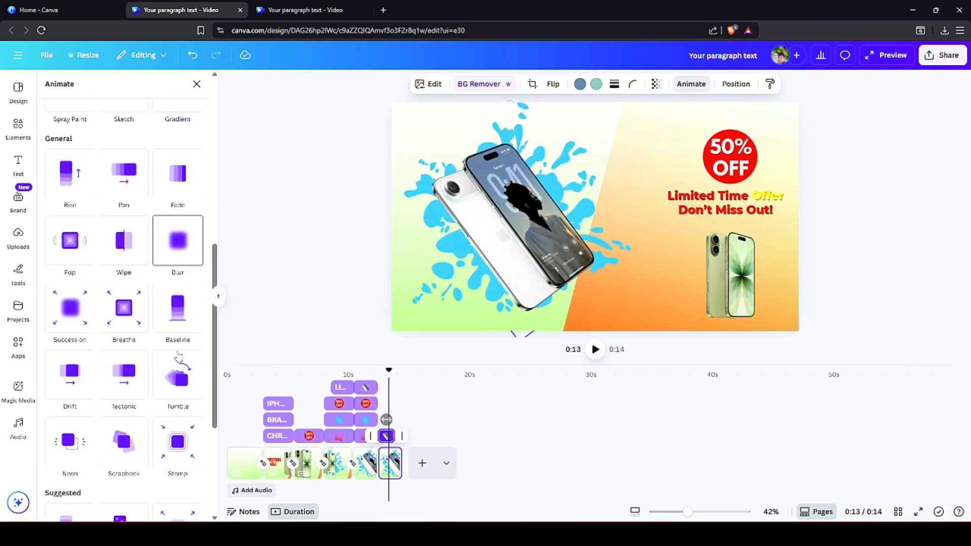
pyautogui.scroll(2, 151, 364)
pyautogui.click(81, 387)
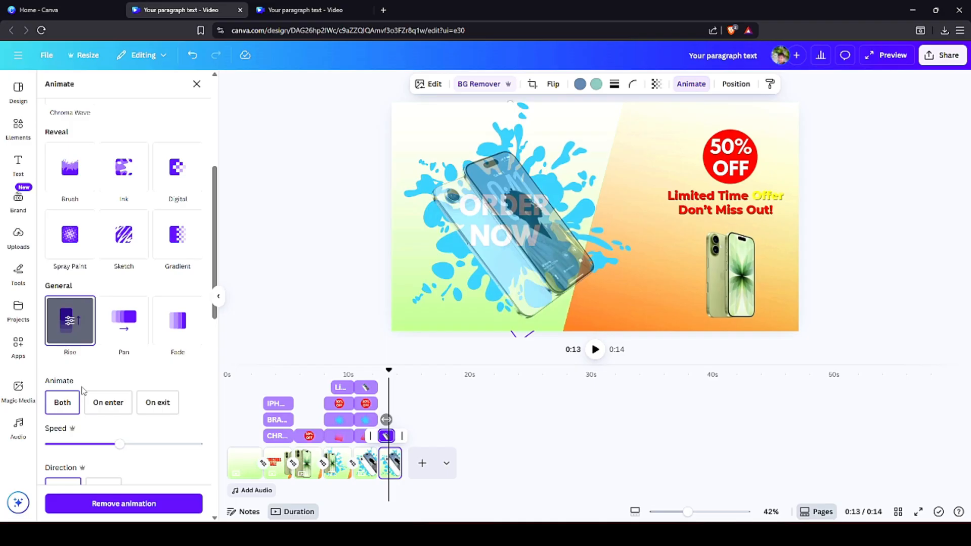
# - Set the phone's Rise animation to run on exit only, downward and slightly slower, and play it back
pyautogui.scroll(-3, 60, 401)
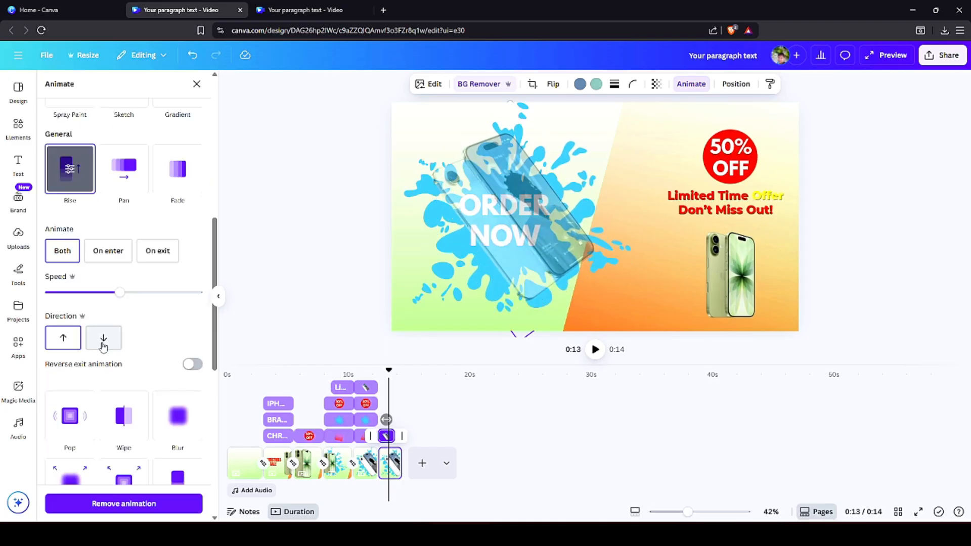
pyautogui.click(103, 344)
pyautogui.click(158, 255)
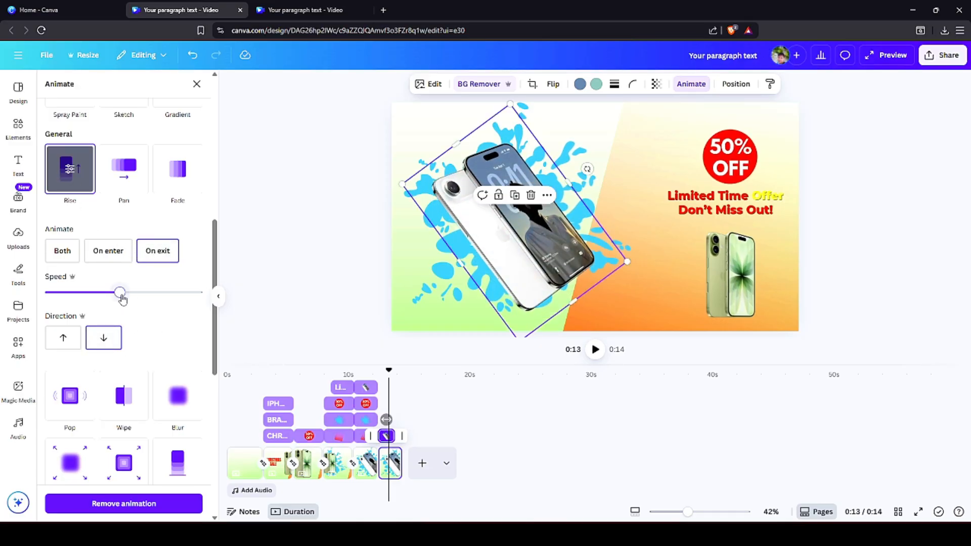
pyautogui.moveTo(109, 293); pyautogui.dragTo(99, 292)
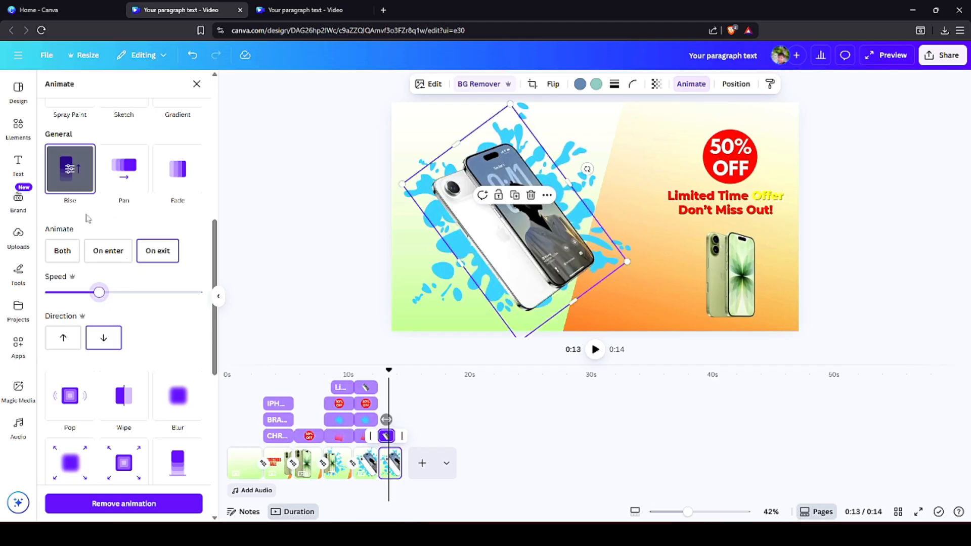
pyautogui.moveTo(389, 371); pyautogui.dragTo(359, 371)
pyautogui.press('space')
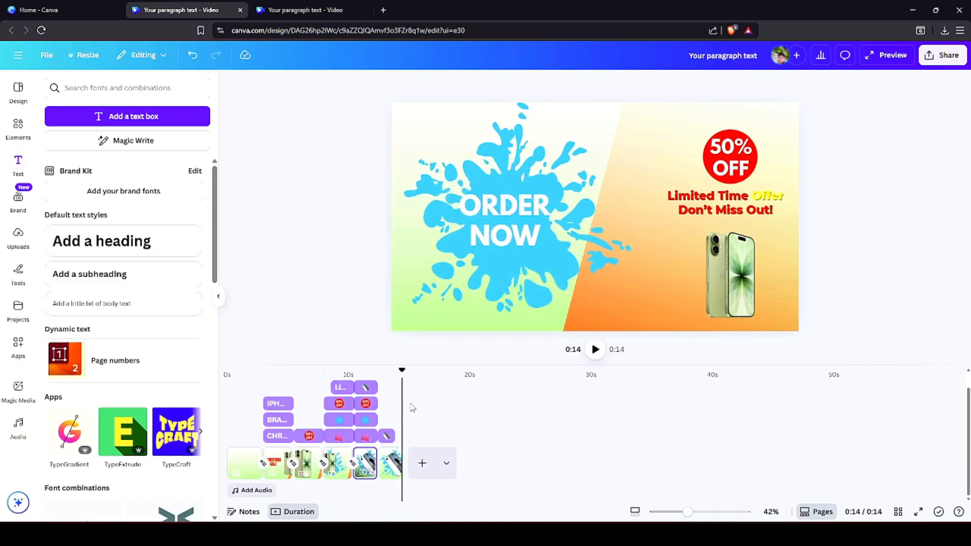
# - Shorten the white phone's clip on the ORDER NOW page so it ends sooner, and play the video from the start
pyautogui.click(394, 438)
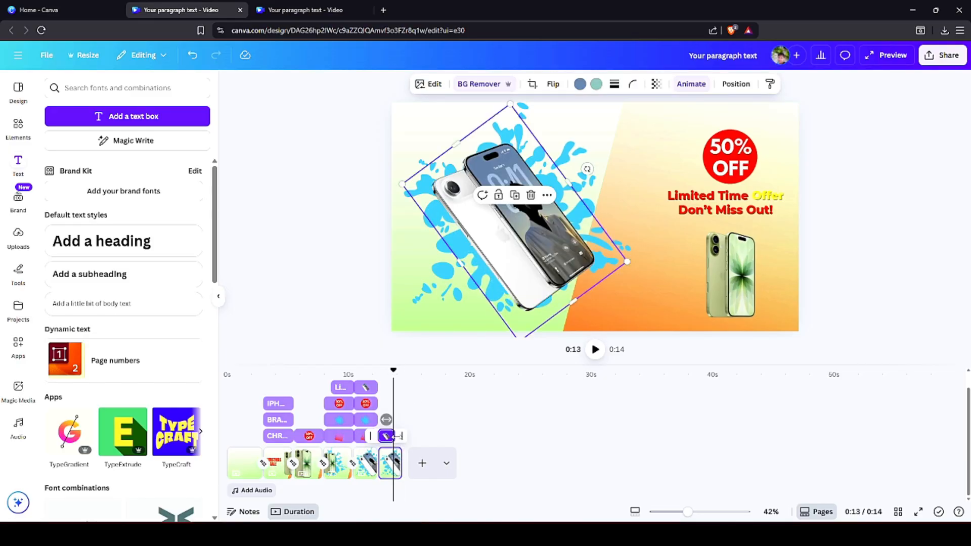
pyautogui.moveTo(396, 436); pyautogui.dragTo(390, 436)
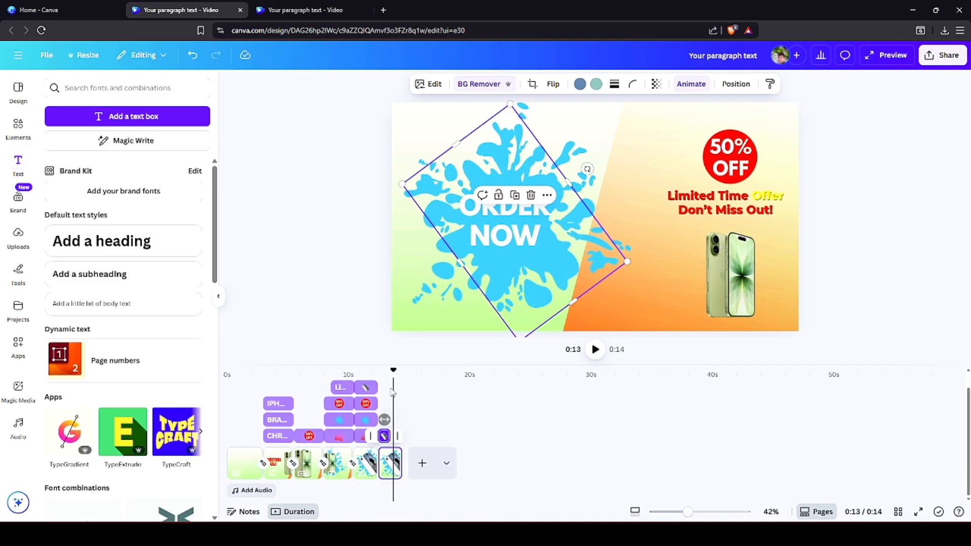
pyautogui.moveTo(394, 373); pyautogui.dragTo(346, 372)
pyautogui.press('space')
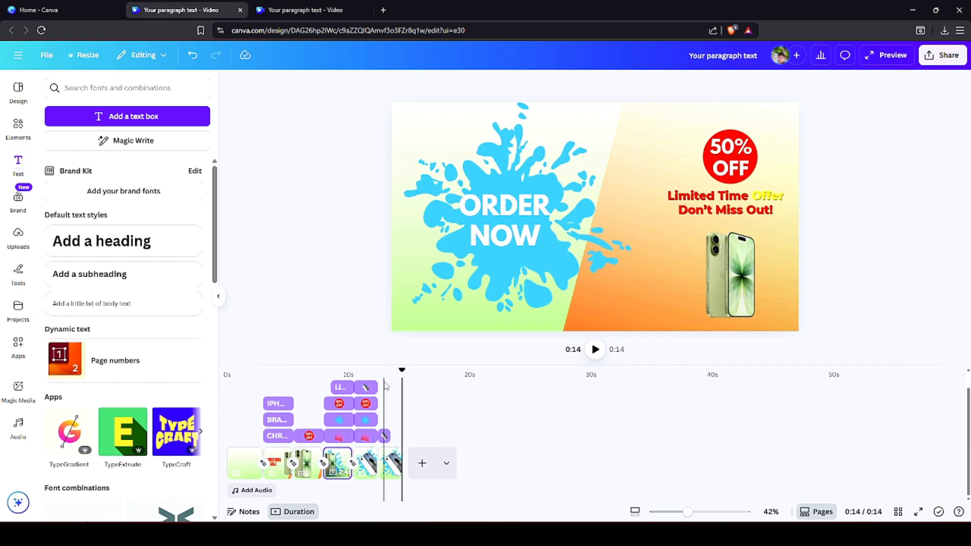
pyautogui.moveTo(401, 373); pyautogui.dragTo(227, 384)
pyautogui.press('space')
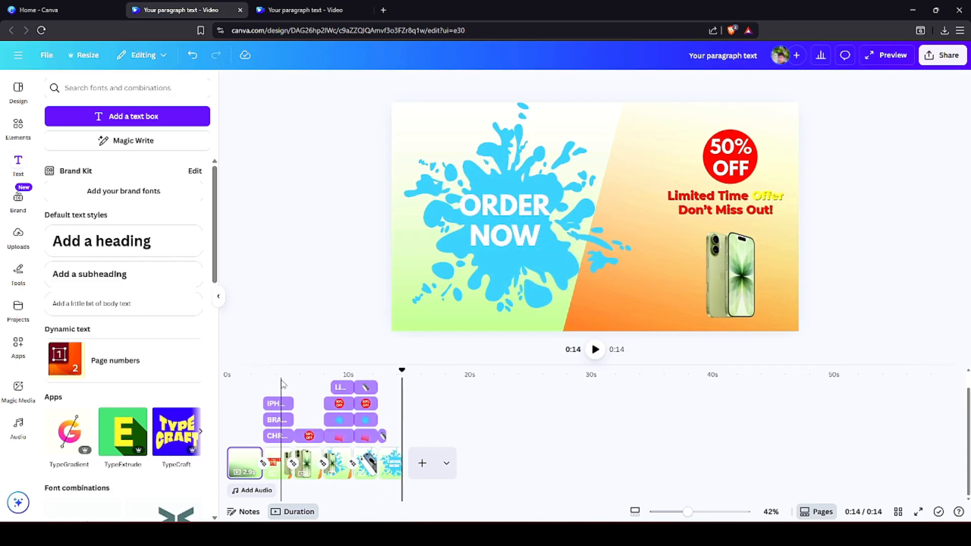
# - Search the audio library for "jingle bells christmas song"
pyautogui.click(251, 491)
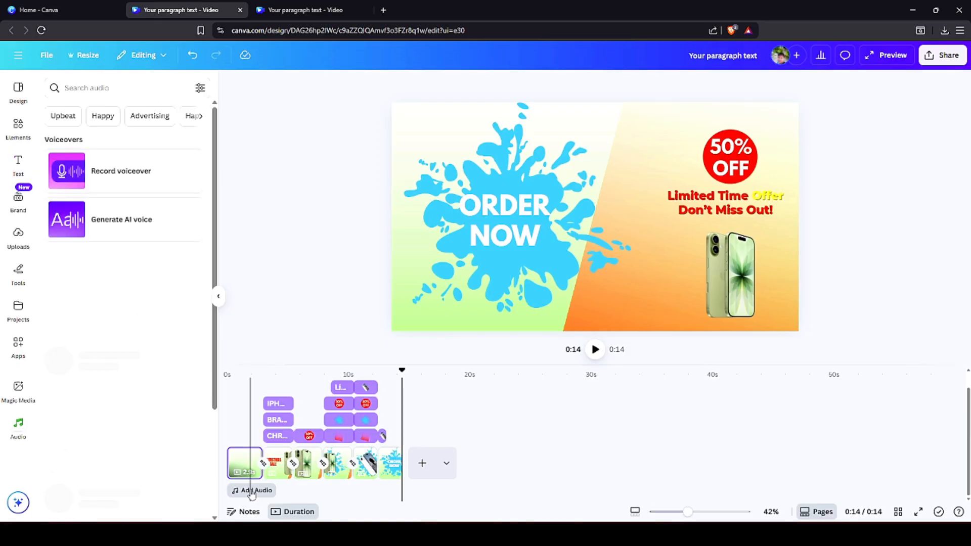
pyautogui.click(93, 88)
pyautogui.write('JINGLE')
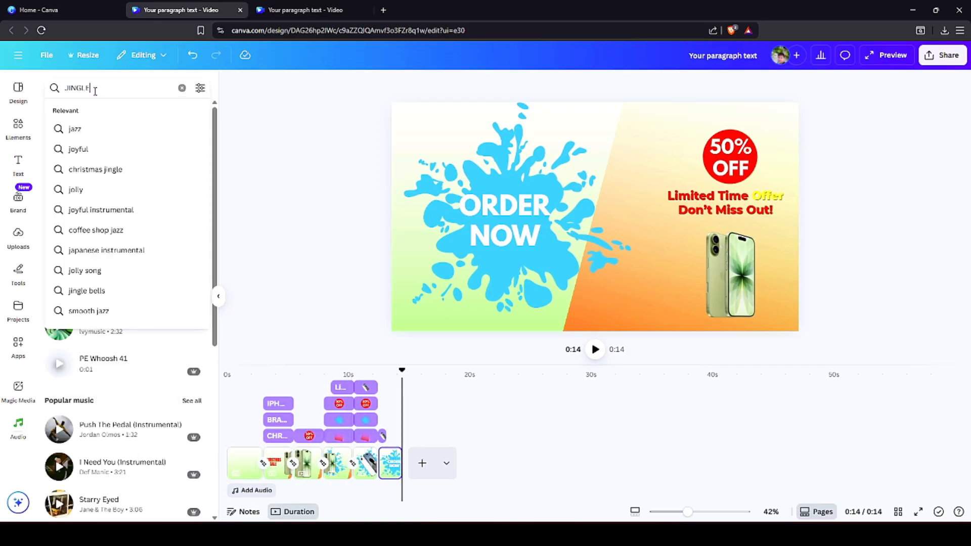
pyautogui.write(' BELLS')
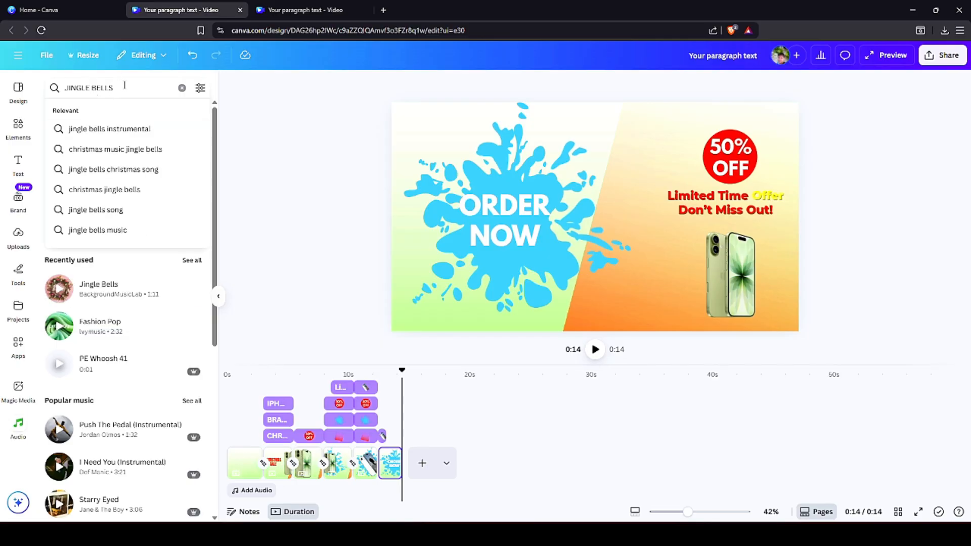
pyautogui.click(94, 173)
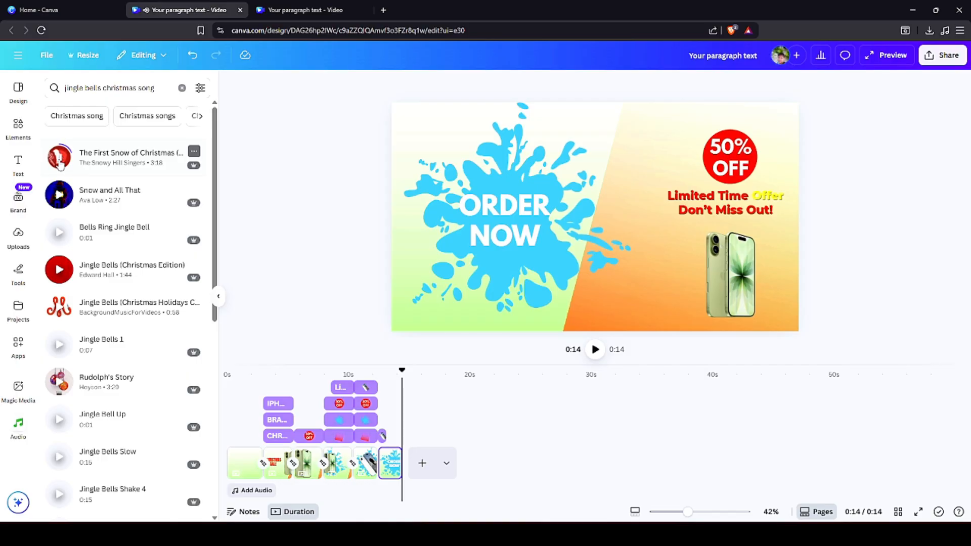
# - Lower the system volume, browse the song results and add "Jingle Bells / Christmas Hip Hop" to the video
pyautogui.press('XF86AudioLowerVolume')
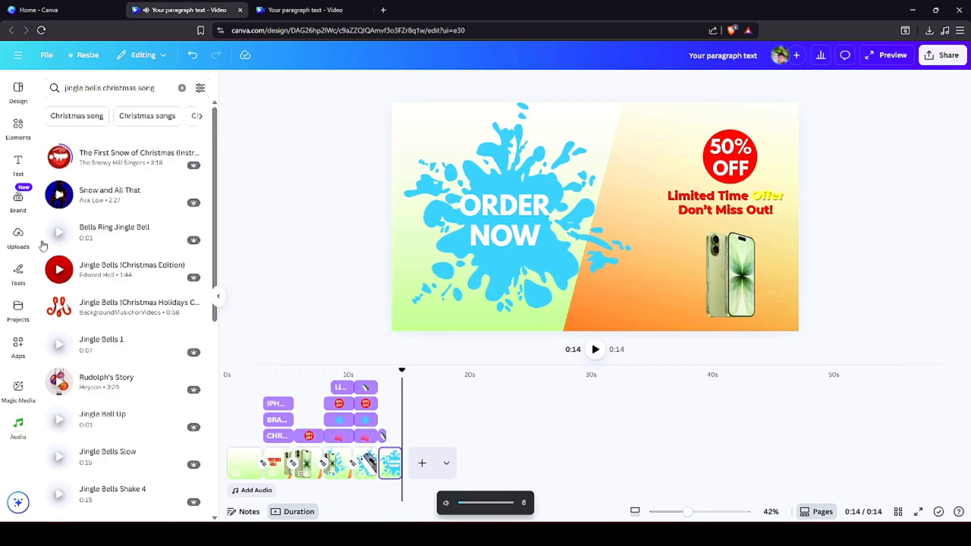
pyautogui.scroll(-5, 125, 238)
pyautogui.scroll(-2, 128, 240)
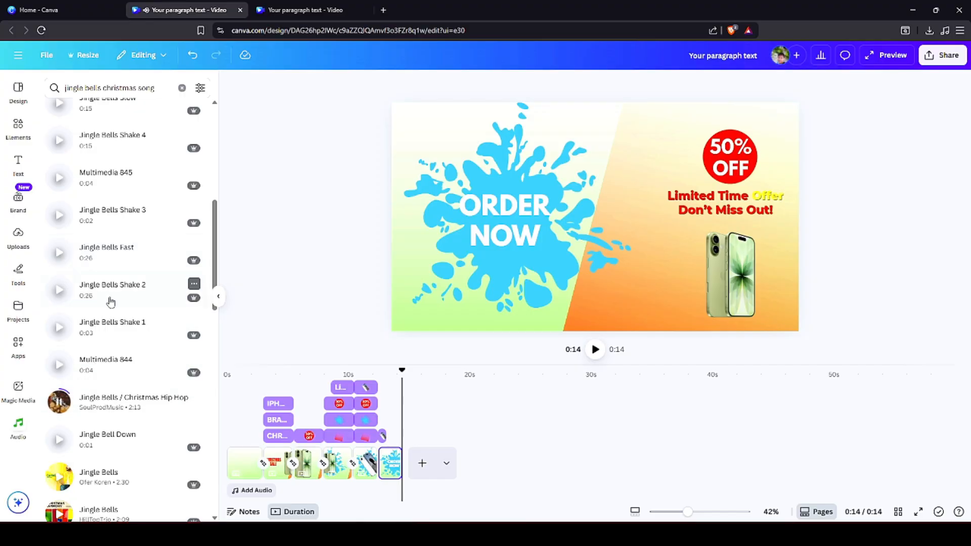
pyautogui.scroll(5, 110, 301)
pyautogui.scroll(-8, 141, 353)
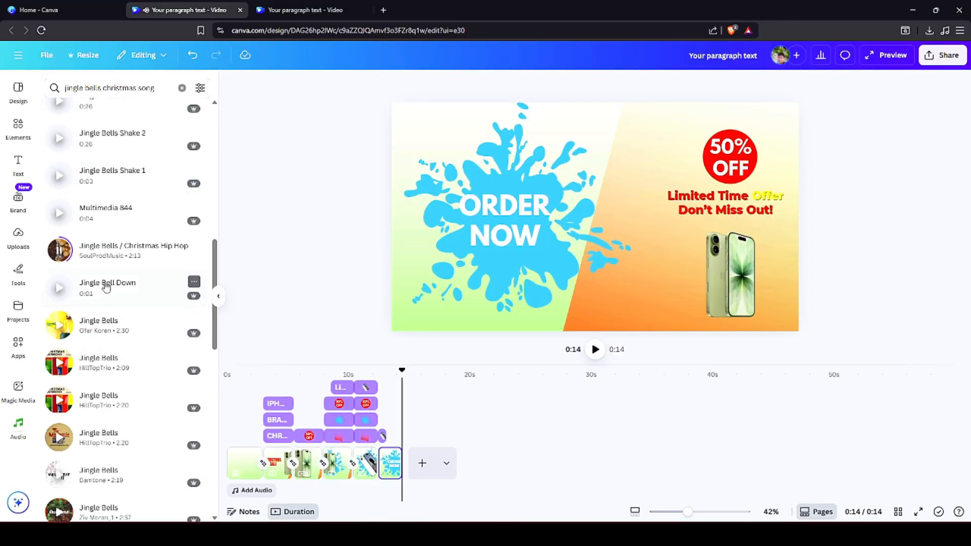
pyautogui.moveTo(96, 256); pyautogui.dragTo(503, 265)
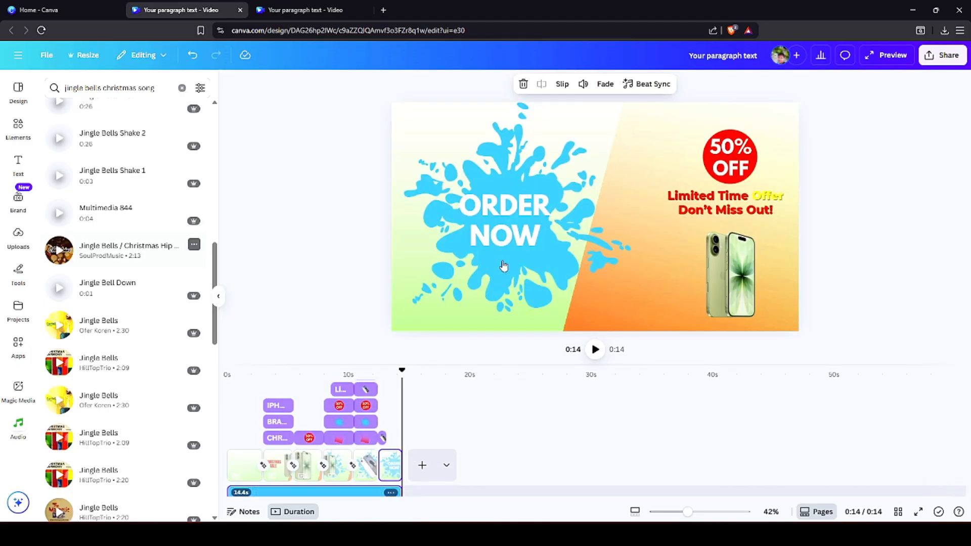
pyautogui.click(942, 55)
pyautogui.click(414, 362)
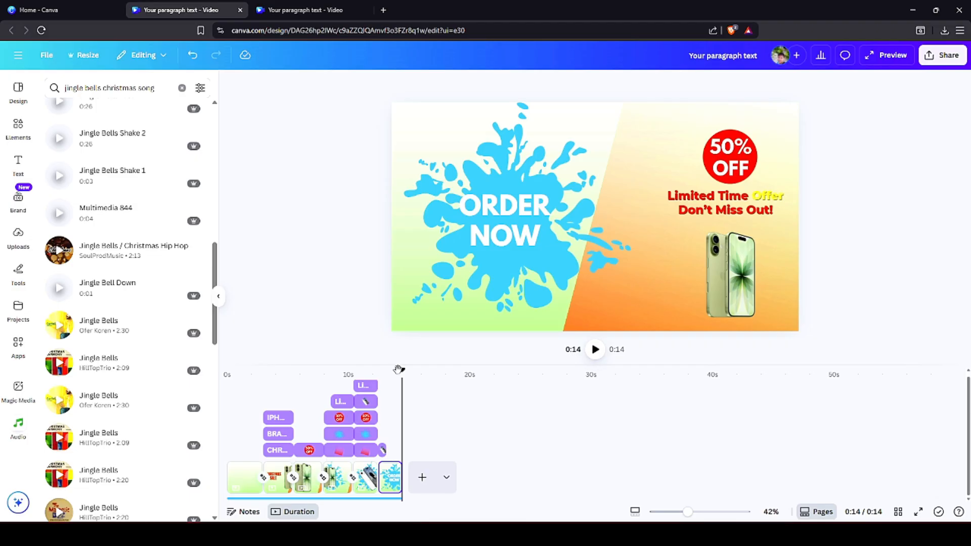
# - Split the opening green page at about 1.5 s and delete its first part
pyautogui.moveTo(402, 369); pyautogui.dragTo(245, 369)
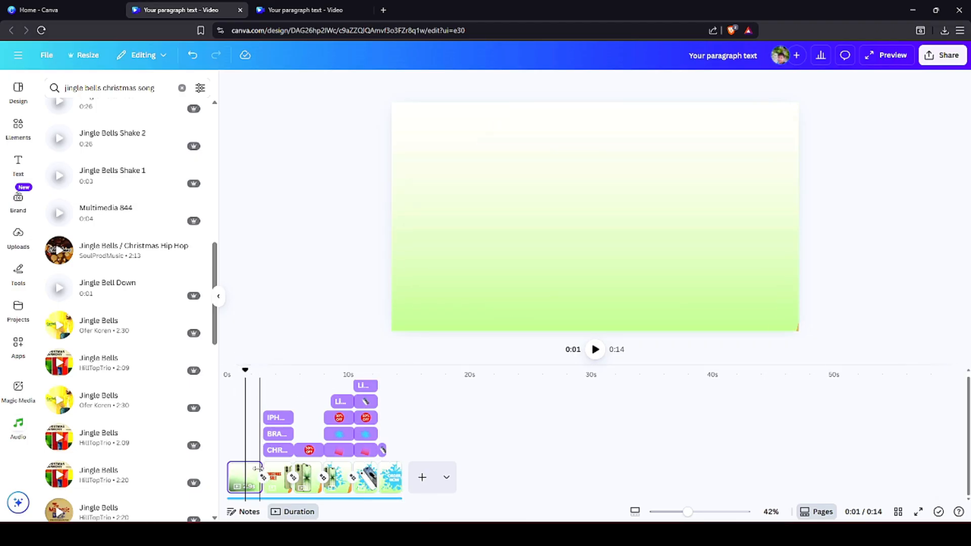
pyautogui.rightClick(243, 478)
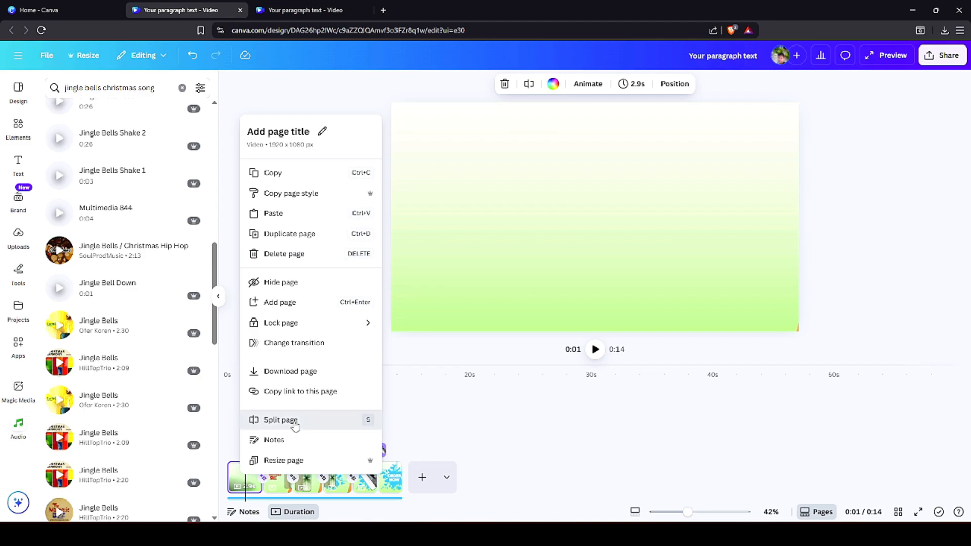
pyautogui.click(293, 427)
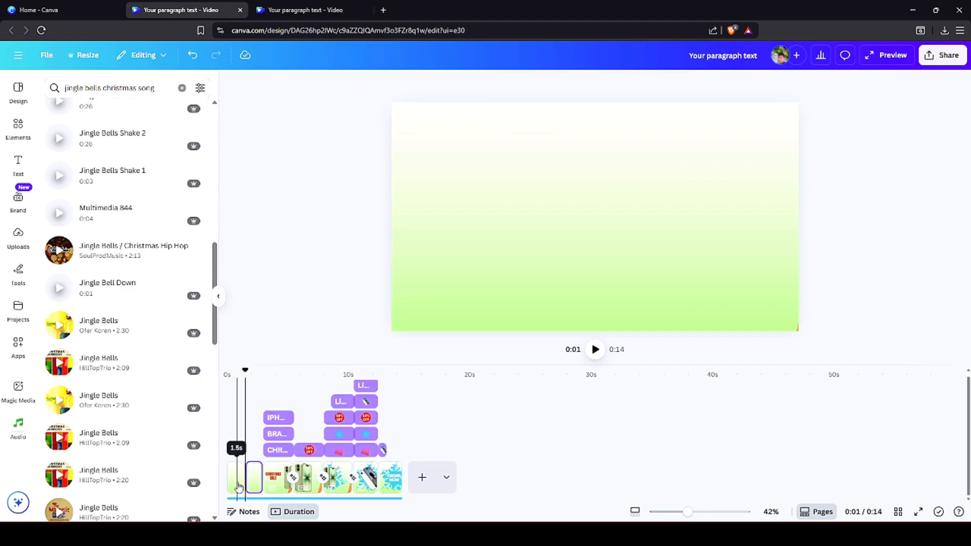
pyautogui.click(239, 486)
pyautogui.rightClick(239, 485)
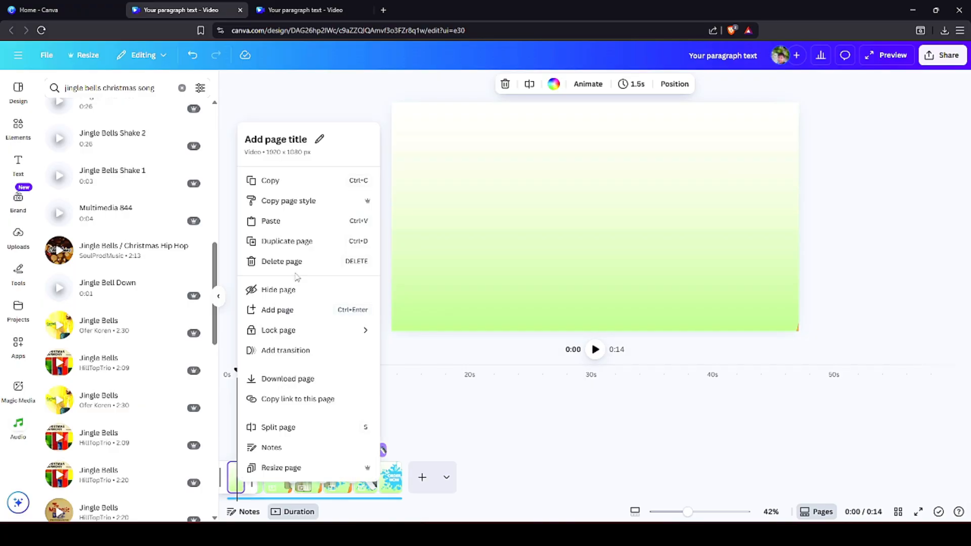
pyautogui.click(295, 263)
# - Play the opening seconds to check how the music track lines up with the first page change
pyautogui.click(256, 495)
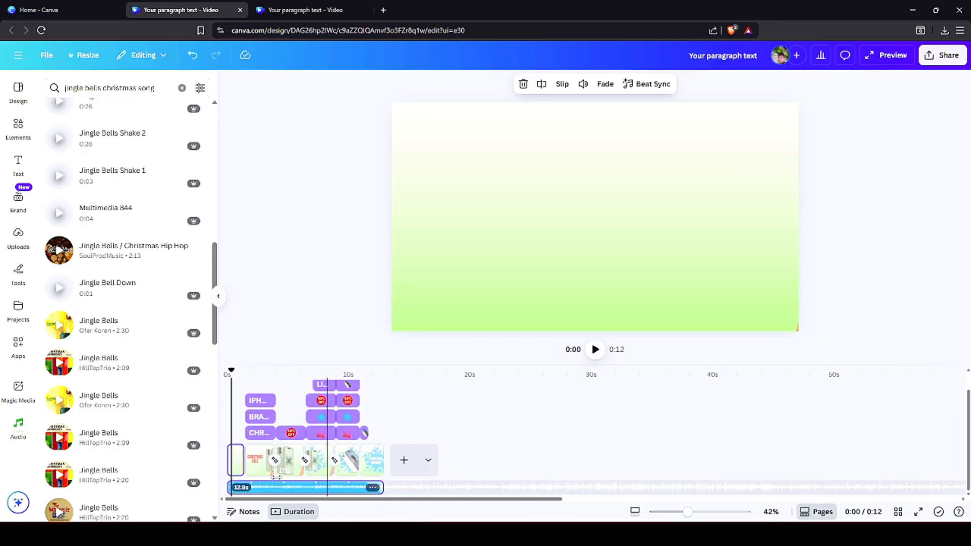
pyautogui.click(245, 493)
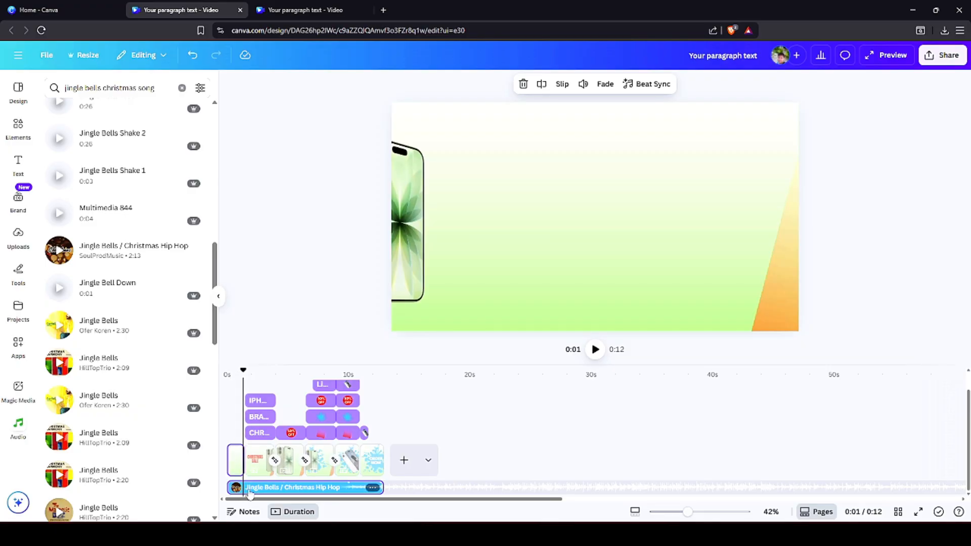
pyautogui.rightClick(249, 493)
pyautogui.click(242, 491)
pyautogui.moveTo(242, 372); pyautogui.dragTo(231, 381)
pyautogui.press('space')
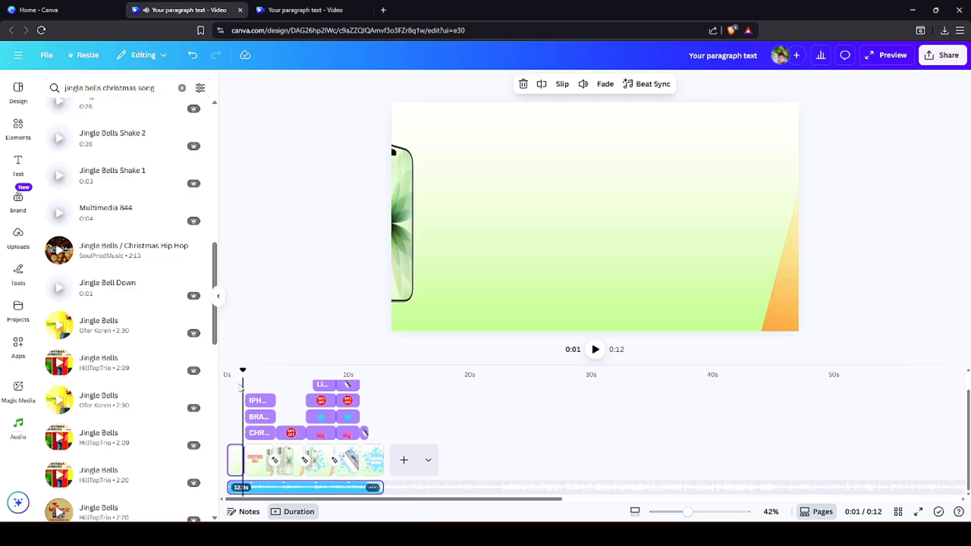
pyautogui.press('space')
pyautogui.press('space')
pyautogui.press('space')
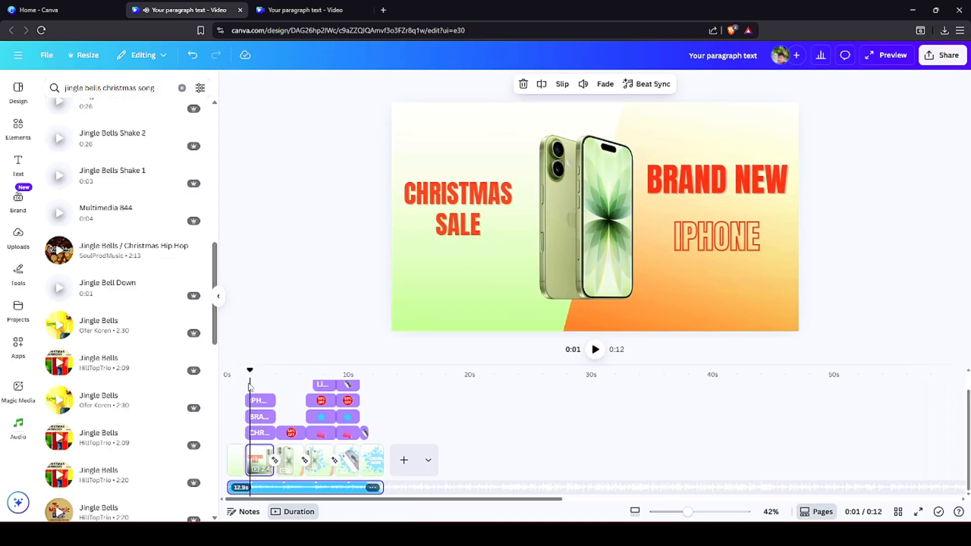
# - Split the music track at the start of the CHRISTMAS SALE page, about 1.5 s in, and delete its first part
pyautogui.moveTo(256, 372)
pyautogui.mouseDown()
pyautogui.moveTo(230, 374)
pyautogui.moveTo(243, 374)
pyautogui.mouseUp()
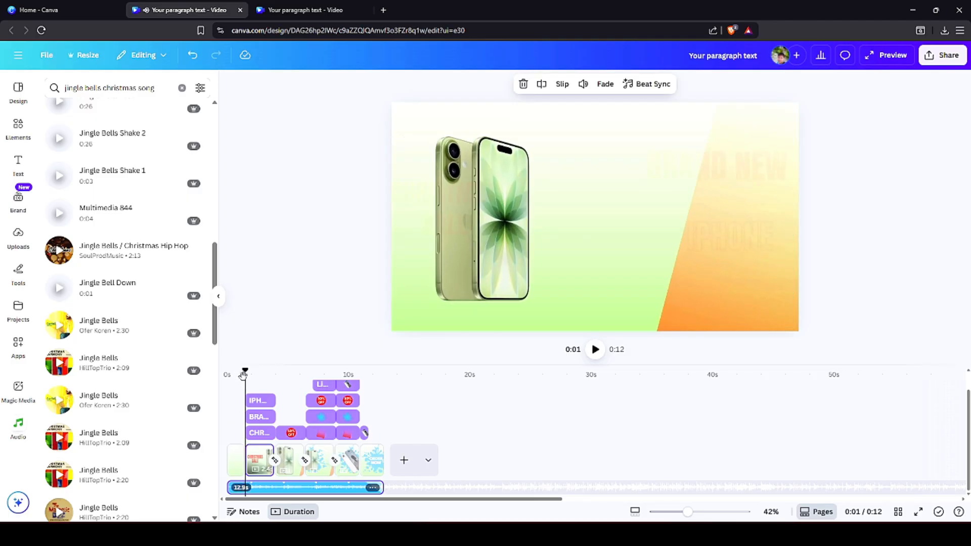
pyautogui.rightClick(241, 492)
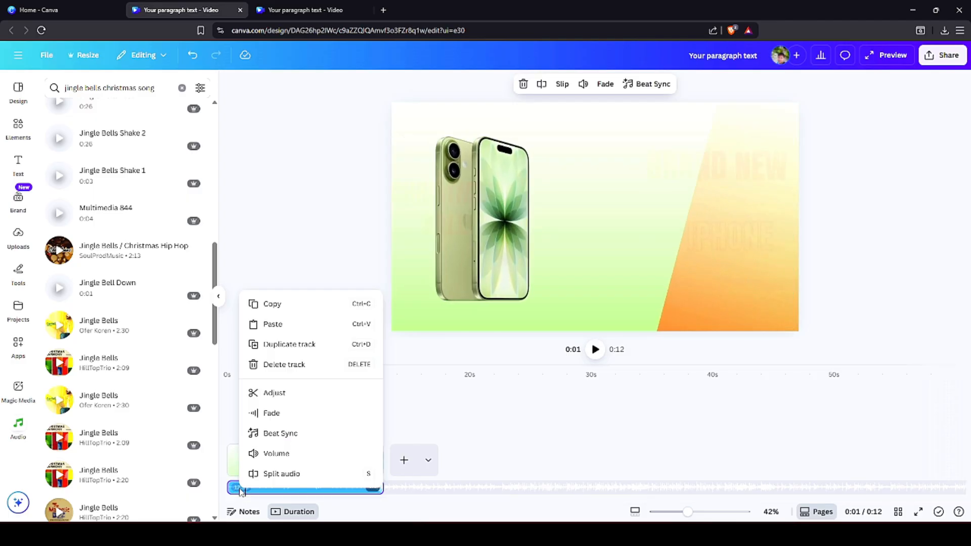
pyautogui.click(281, 474)
pyautogui.click(235, 488)
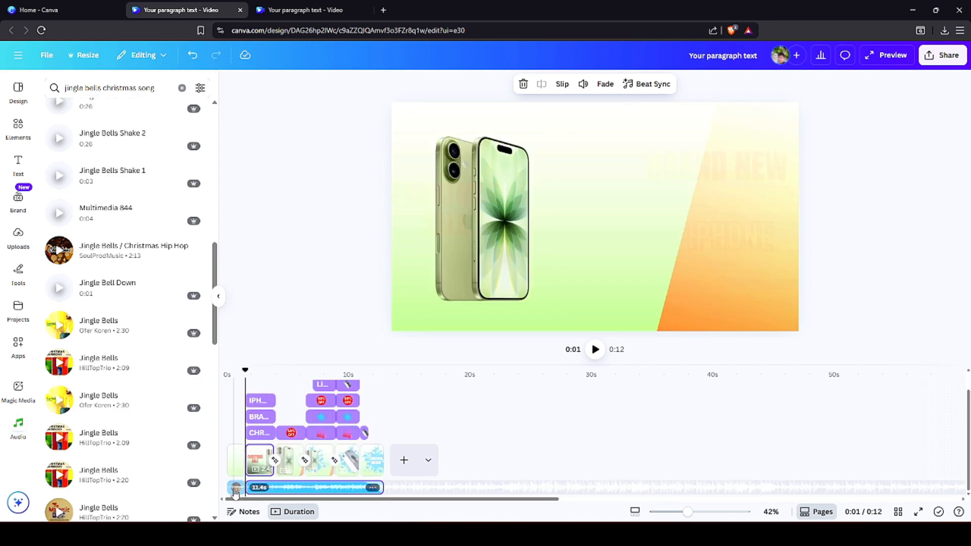
pyautogui.rightClick(236, 488)
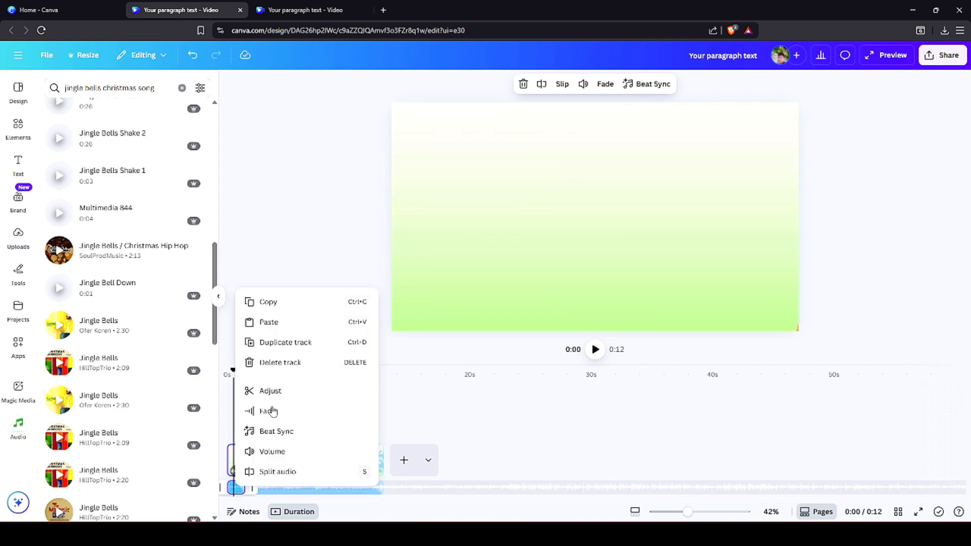
pyautogui.click(281, 363)
# - Fit the remaining music track to the whole video, from 0.0 s to 12.9 s, and play the video through
pyautogui.click(240, 490)
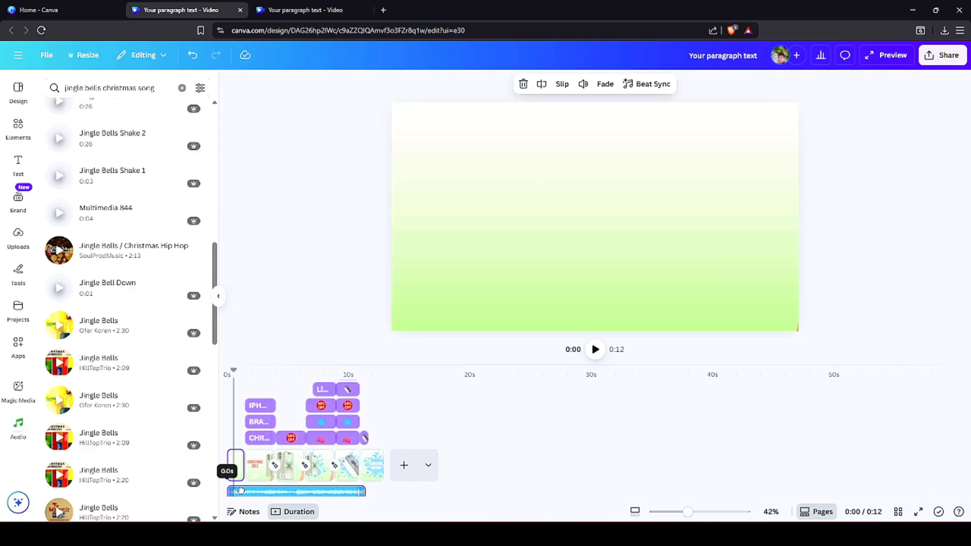
pyautogui.moveTo(361, 492); pyautogui.dragTo(382, 491)
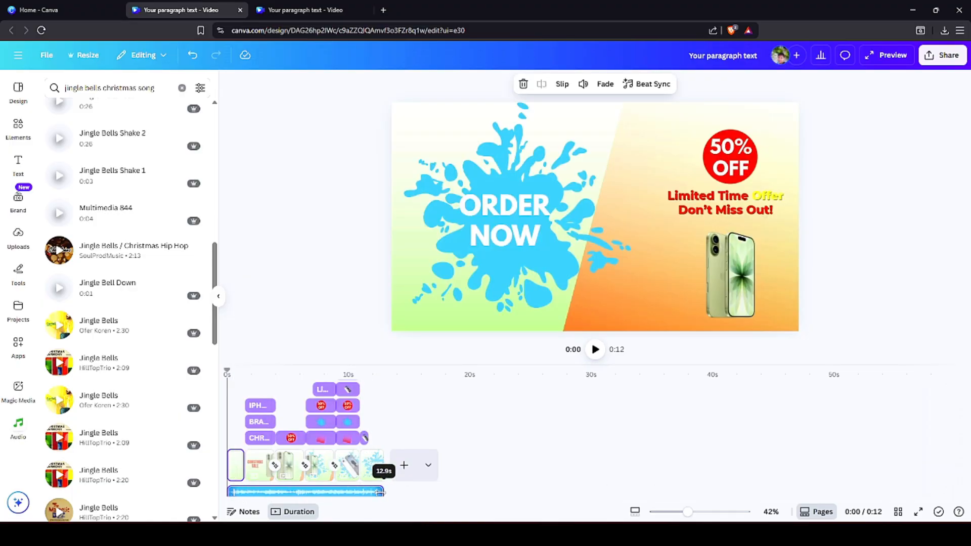
pyautogui.press('space')
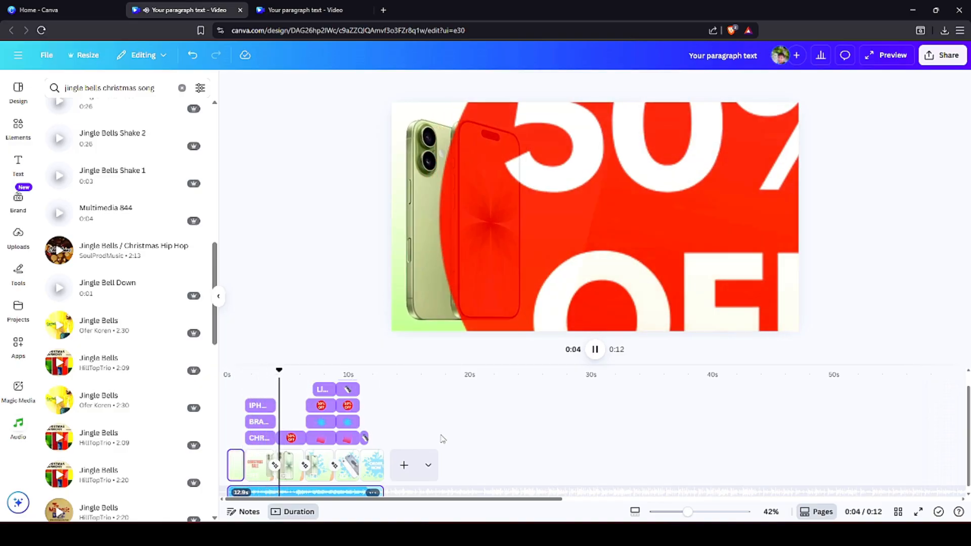
pyautogui.press('XF86AudioRaiseVolume')
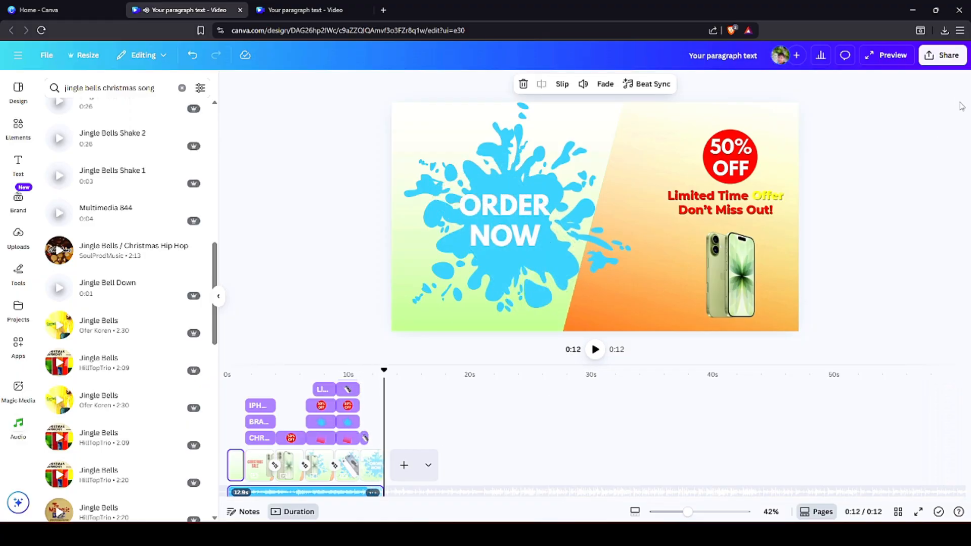
# - Download pages 1-6 as a 1080p MP4 video and save it as FINAL OP in the Downloads folder
pyautogui.click(944, 63)
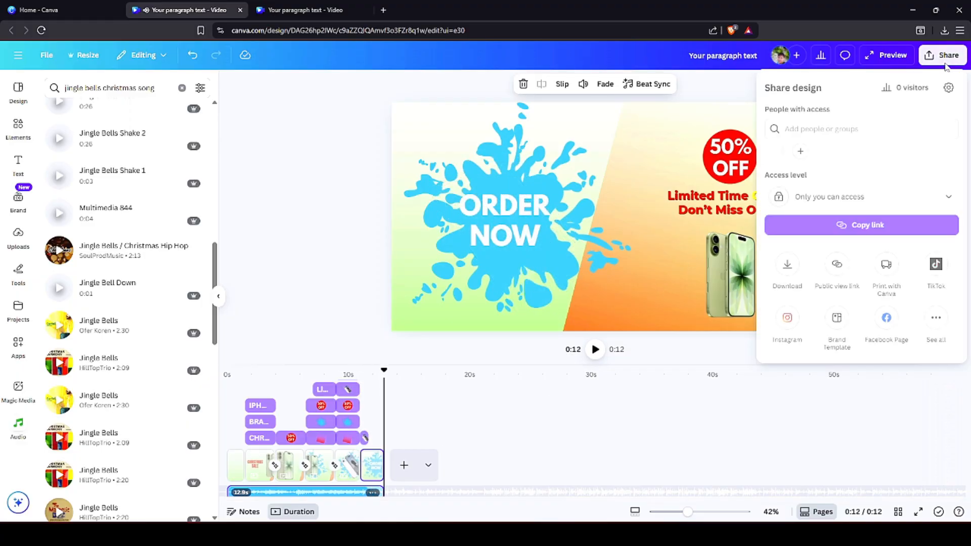
pyautogui.click(786, 266)
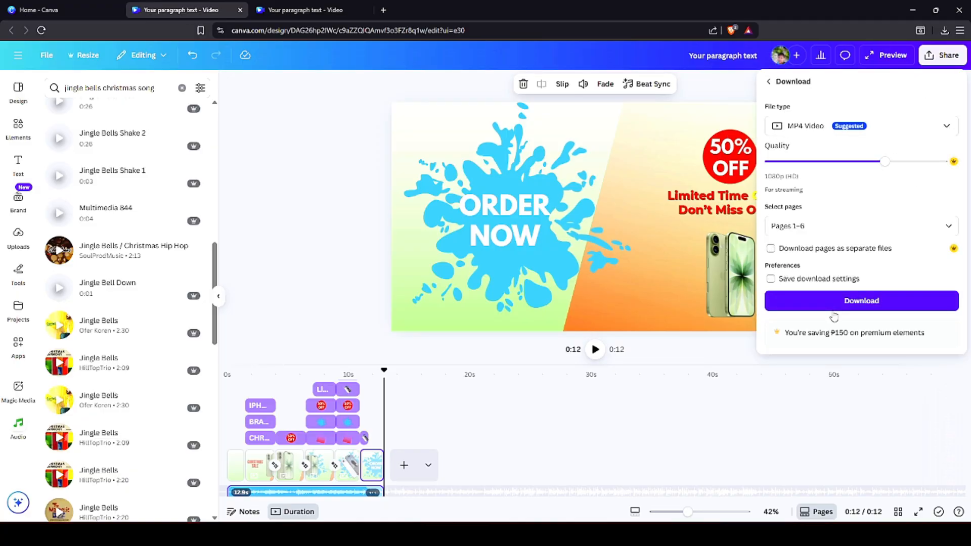
pyautogui.click(846, 299)
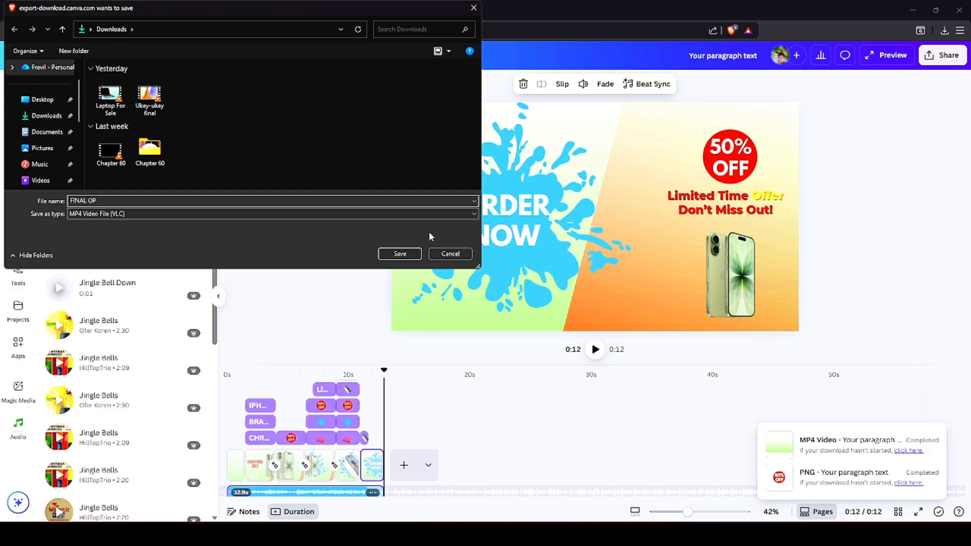
pyautogui.press('Return')
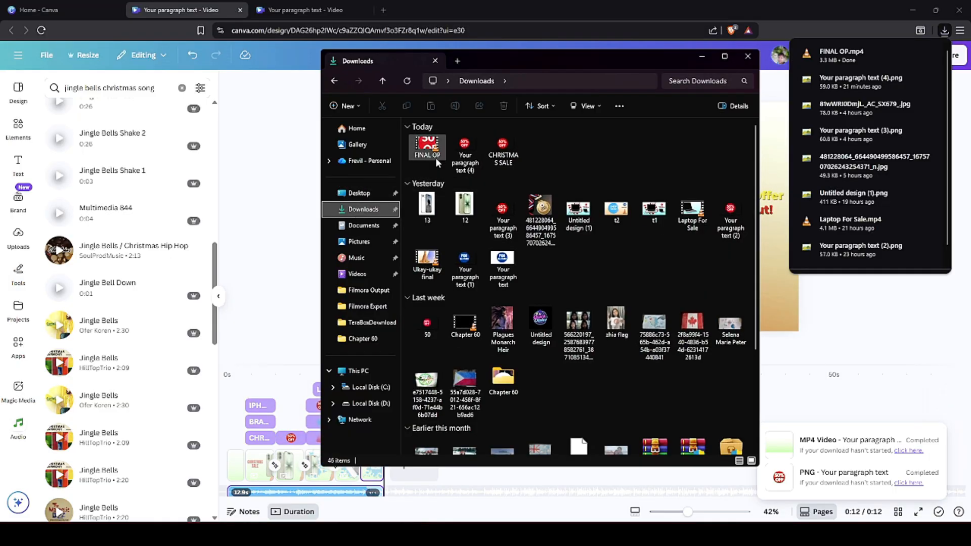
# - Play the exported FINAL OP.mp4 from the Downloads folder in VLC media player and lower the system volume to 16
pyautogui.doubleClick(429, 148)
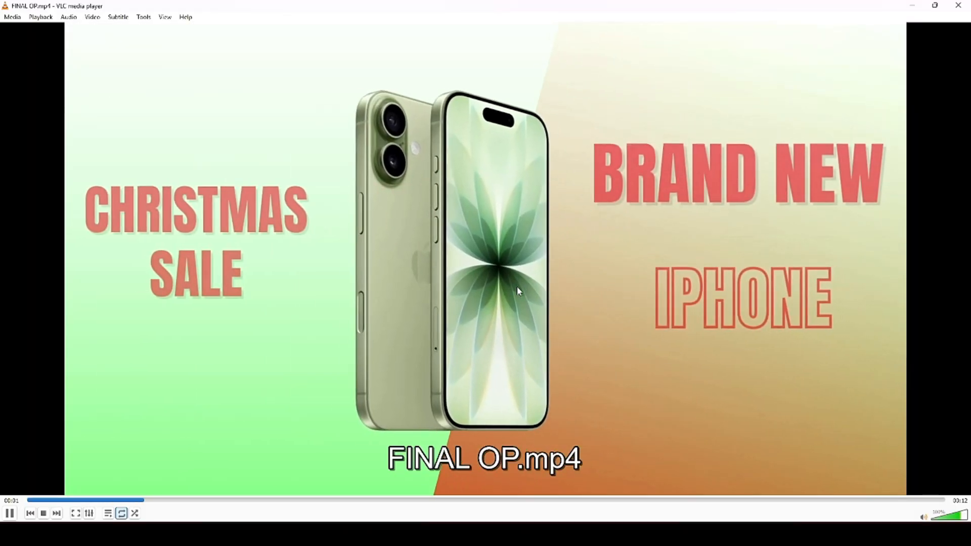
pyautogui.press('XF86AudioLowerVolume')
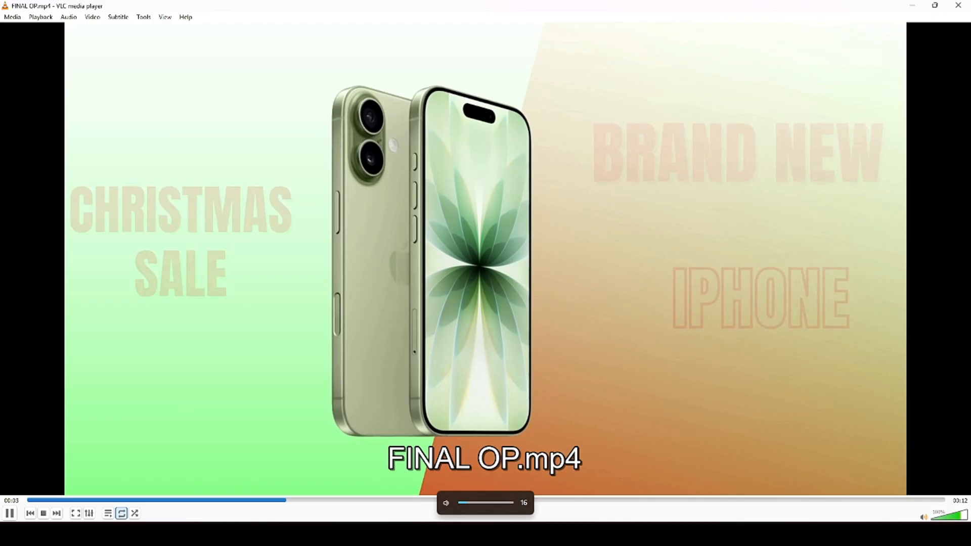